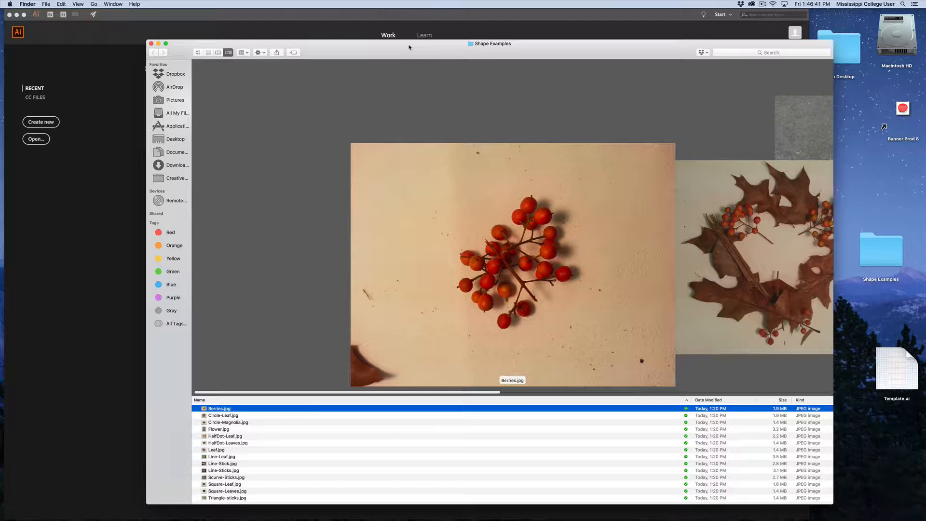
Step: Look through the sample photos in the Shape Examples folder, comparing the shapes formed by the berries, leaves, flower and sticks
key(Down)
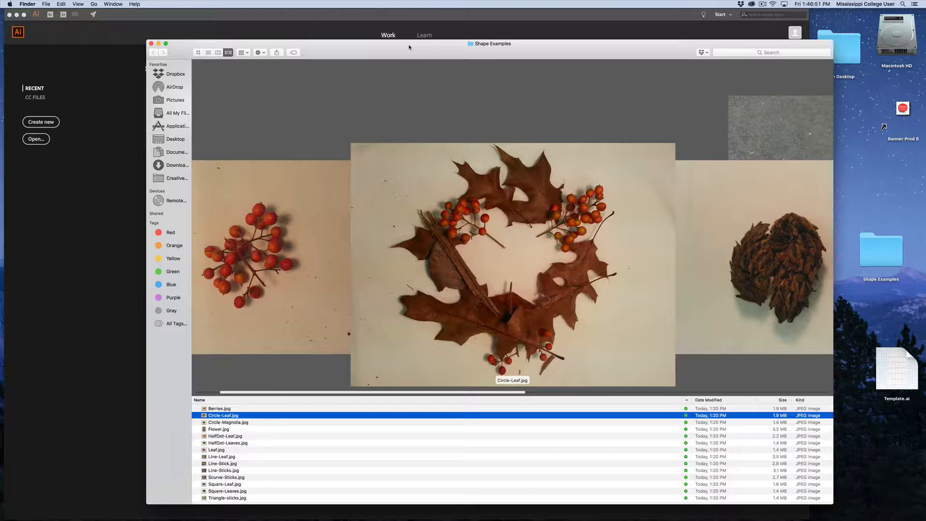
key(Down)
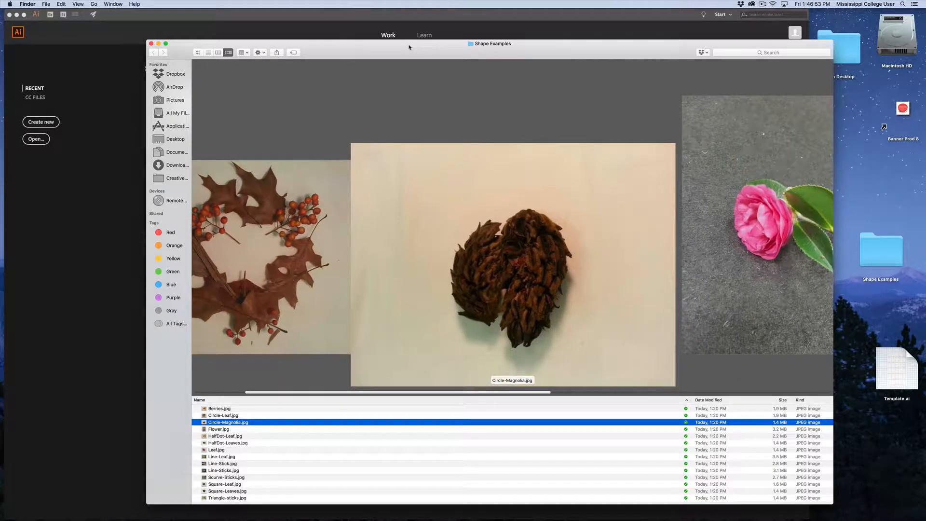
key(Down)
key(Down)
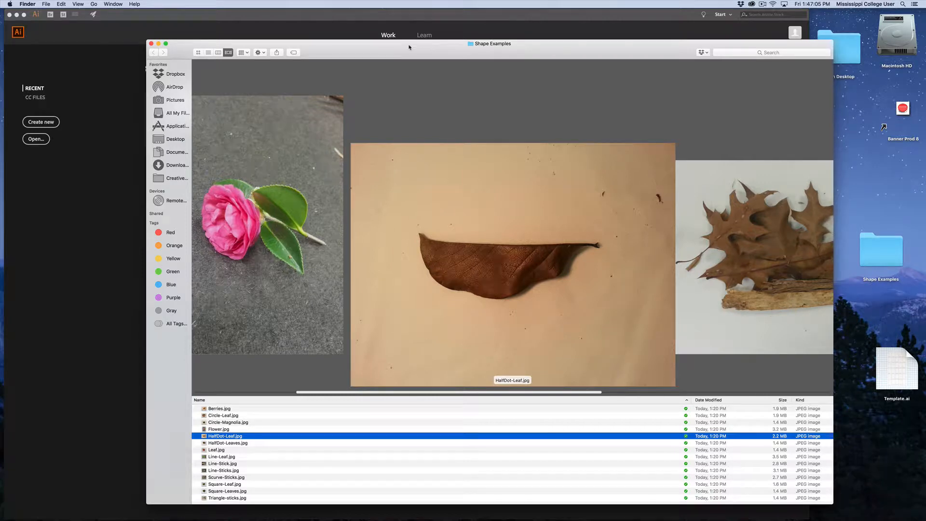
key(Down)
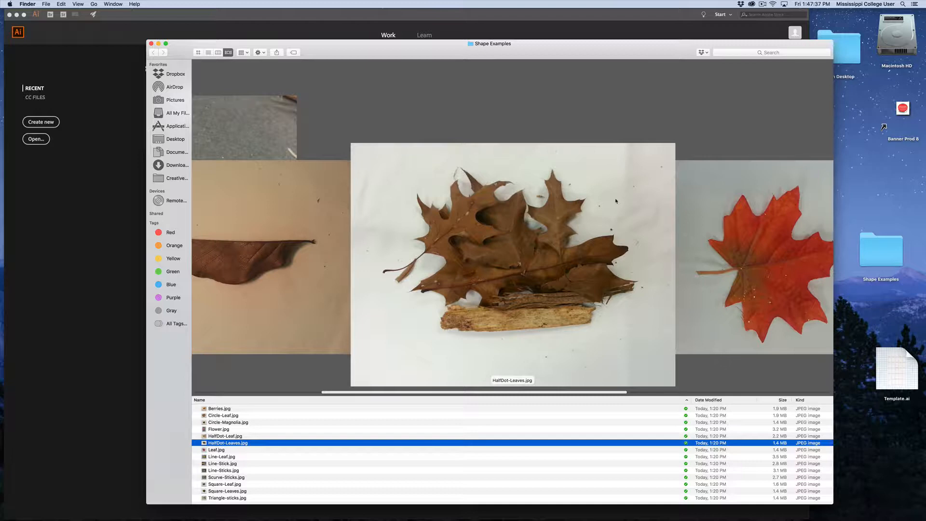
key(Down)
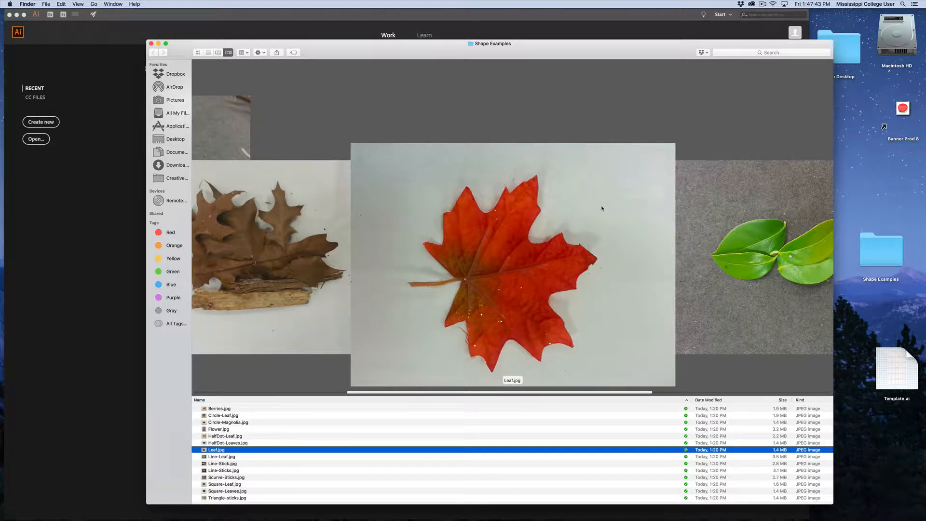
key(Down)
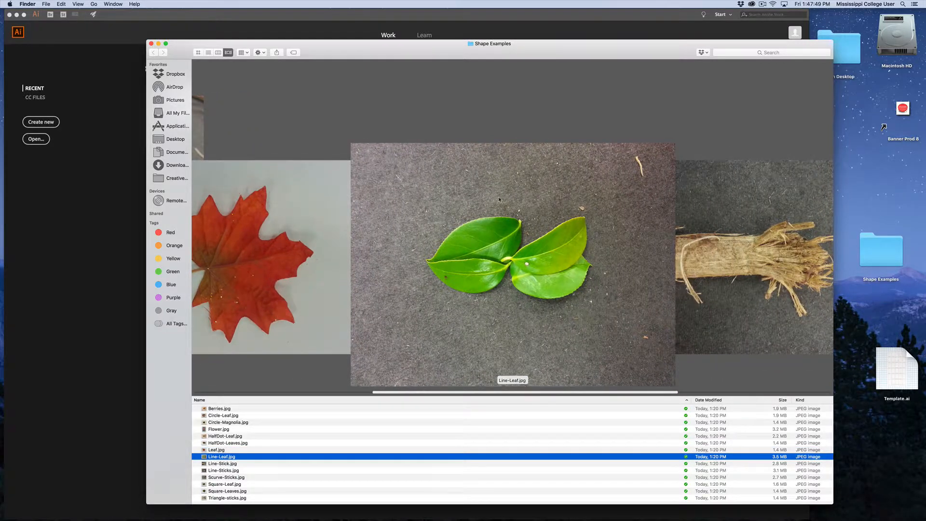
key(Down)
key(Down)
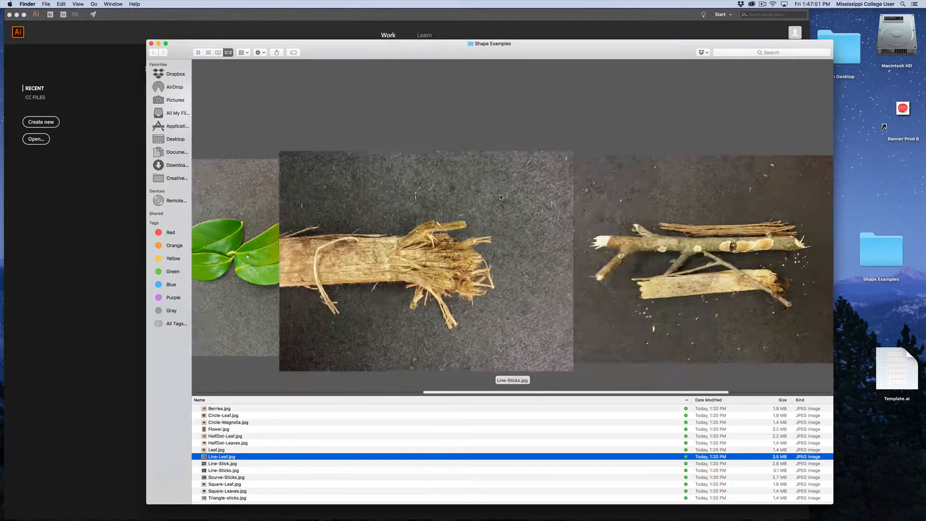
key(Up)
key(Up)
key(Up)
key(Up)
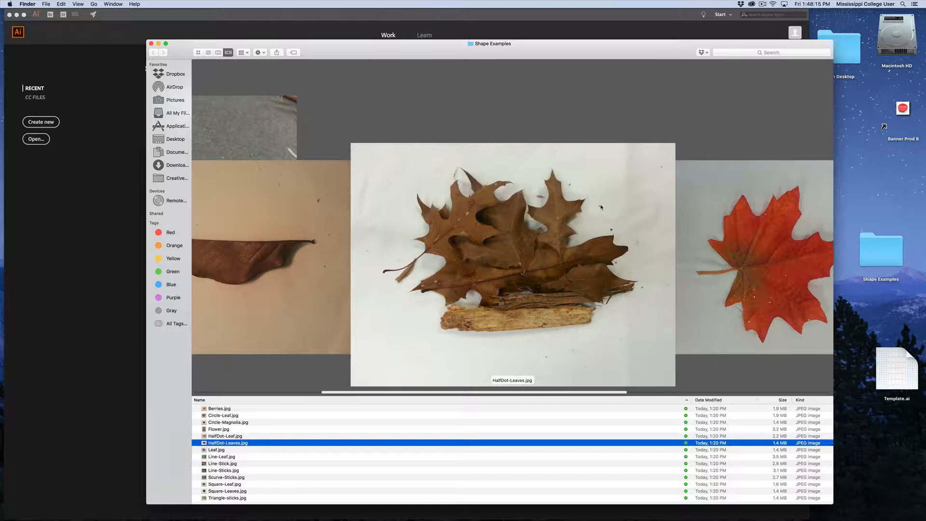
key(Down)
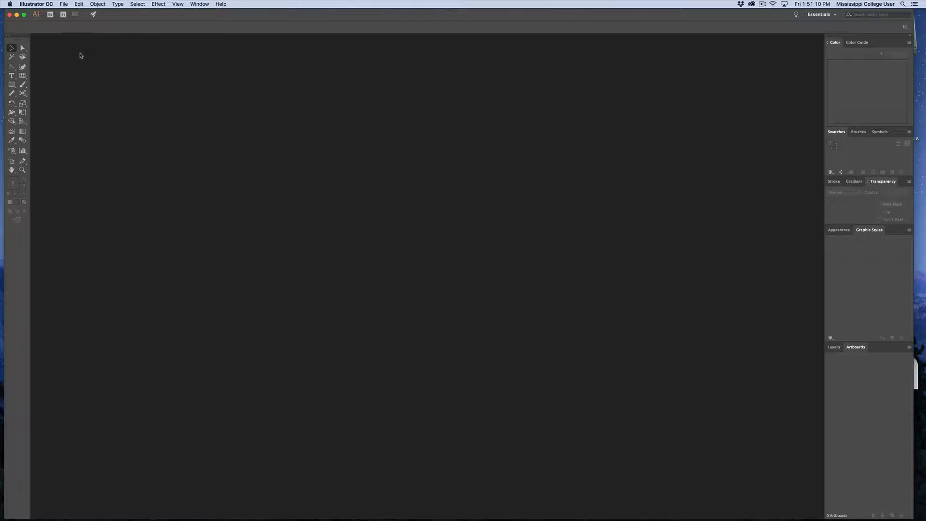
Step: Switch to Illustrator and create a new portrait document, 11 by 17 inches, with one artboard and RGB Color
click(62, 5)
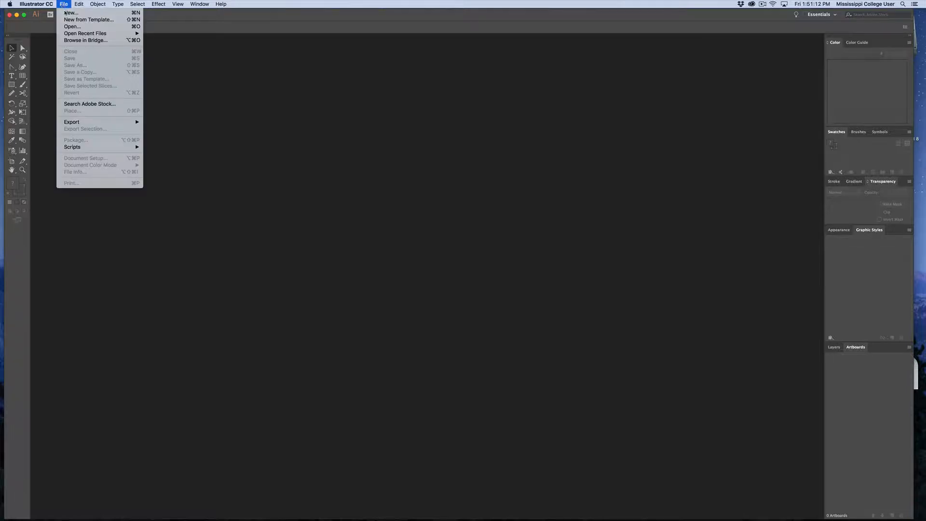
click(66, 15)
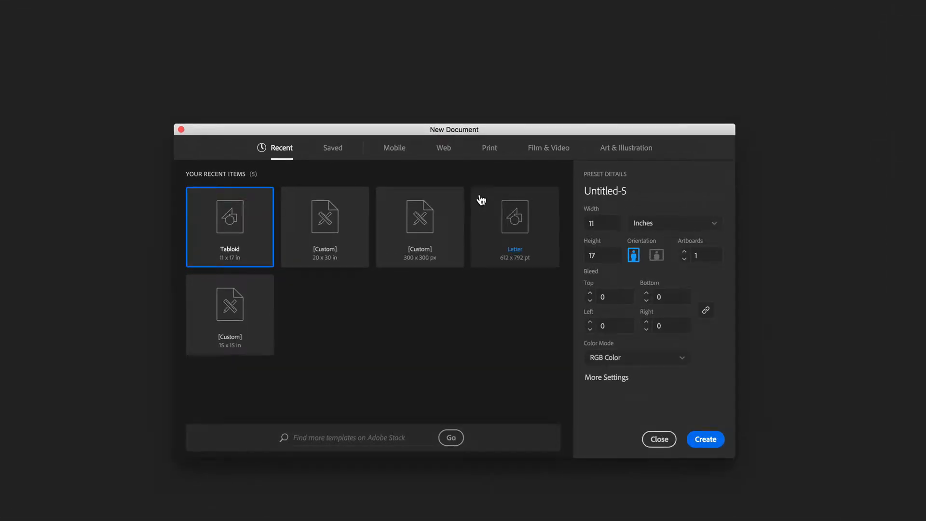
click(591, 223)
click(592, 253)
click(699, 253)
click(704, 439)
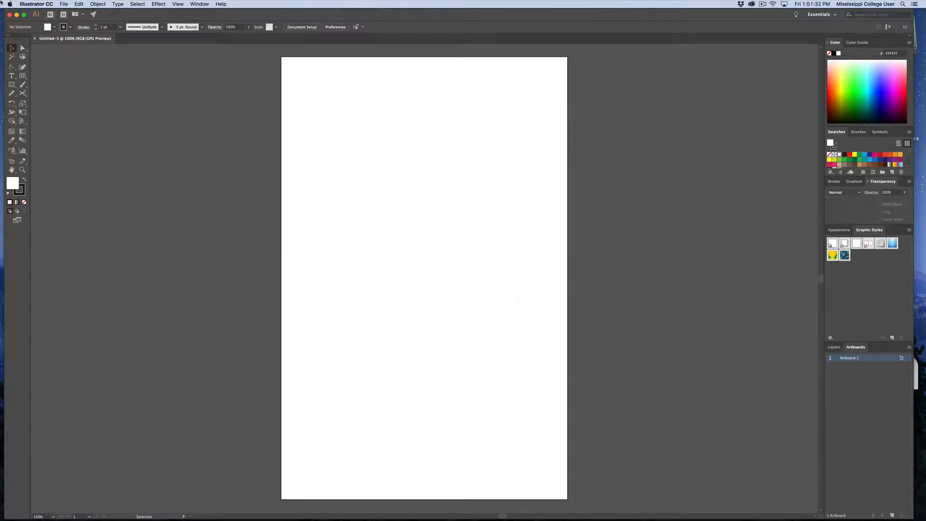
Step: Load all the images in the Shape Examples folder, from Scurve-Sticks.jpg to Leaf.jpg, for placing in the document
click(64, 4)
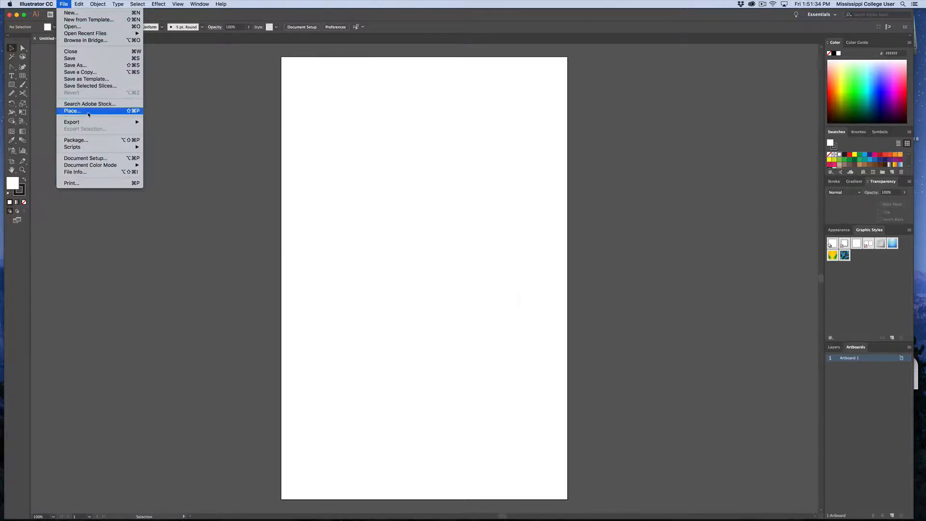
click(88, 111)
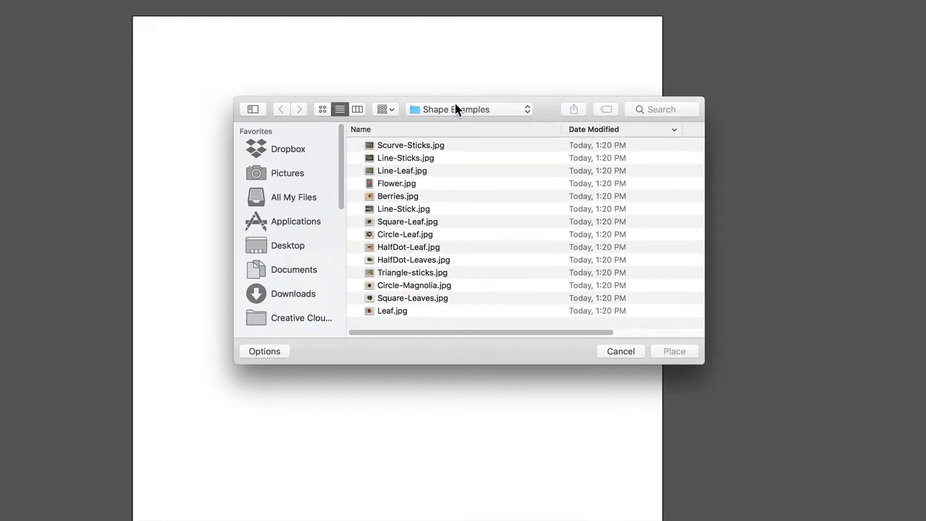
click(459, 104)
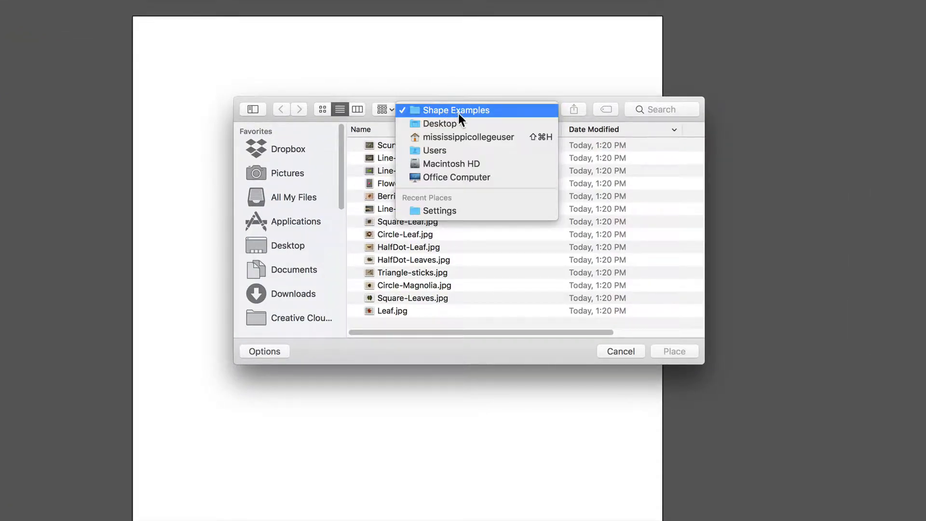
click(514, 111)
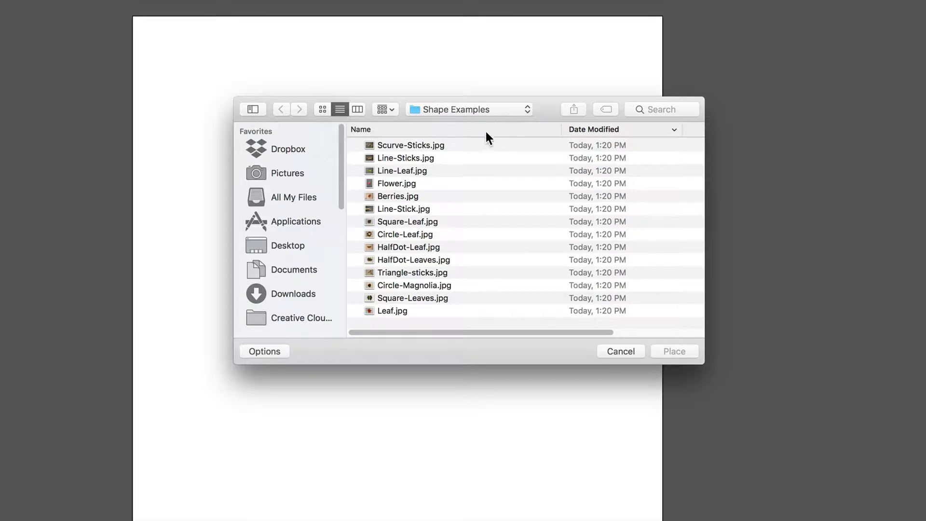
click(400, 144)
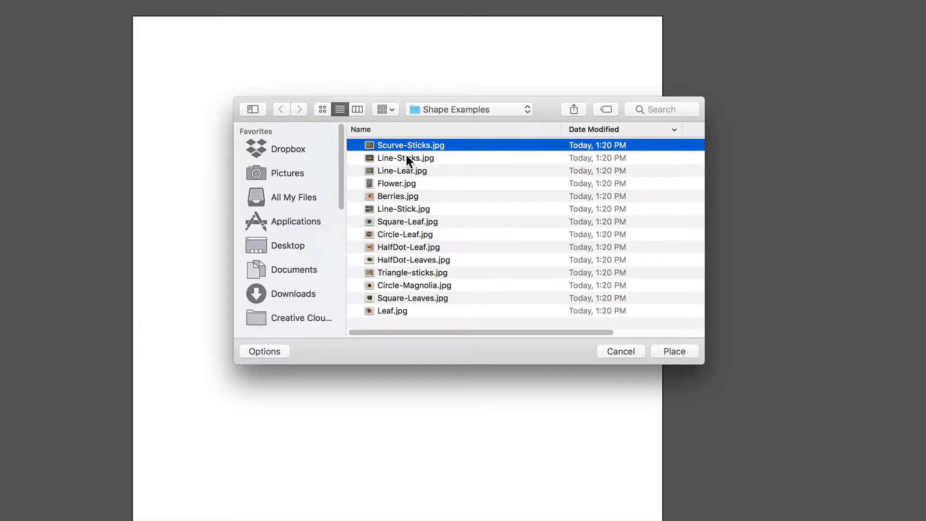
click(407, 157)
click(410, 174)
click(412, 184)
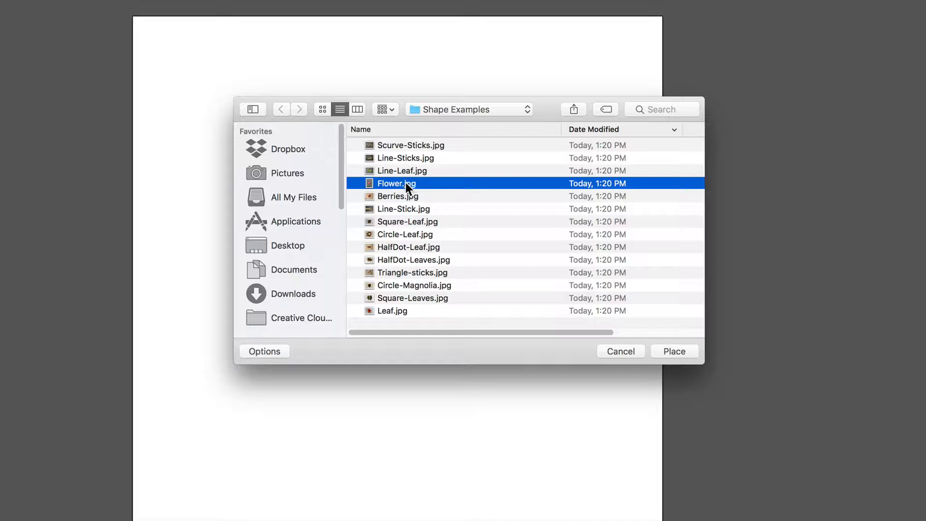
click(400, 145)
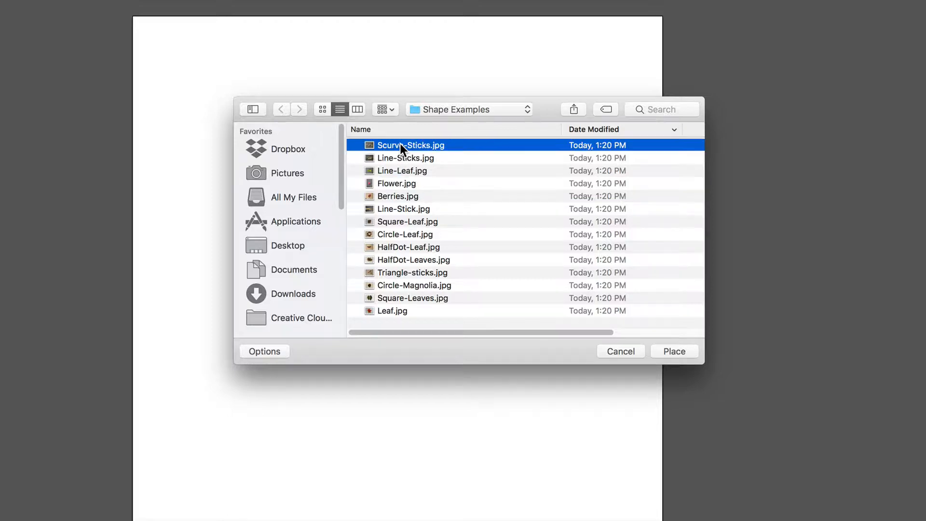
shift+click(397, 310)
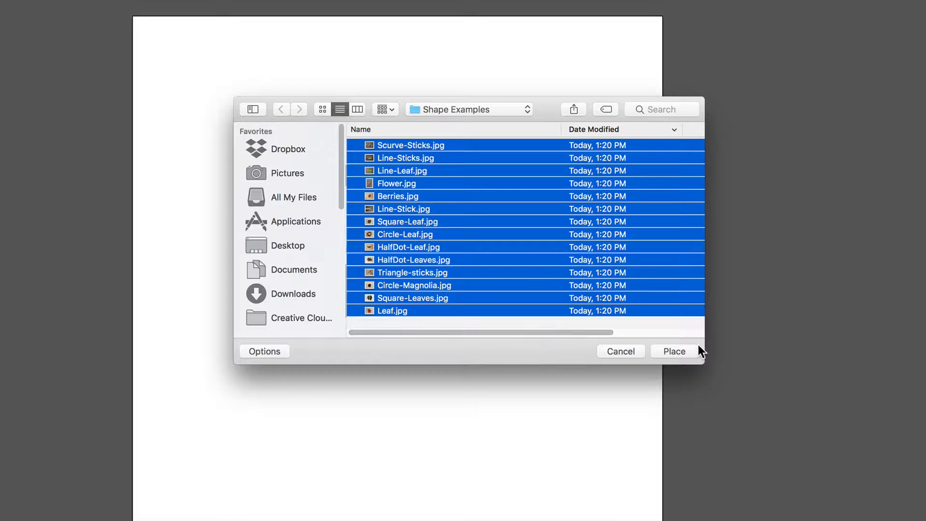
click(680, 350)
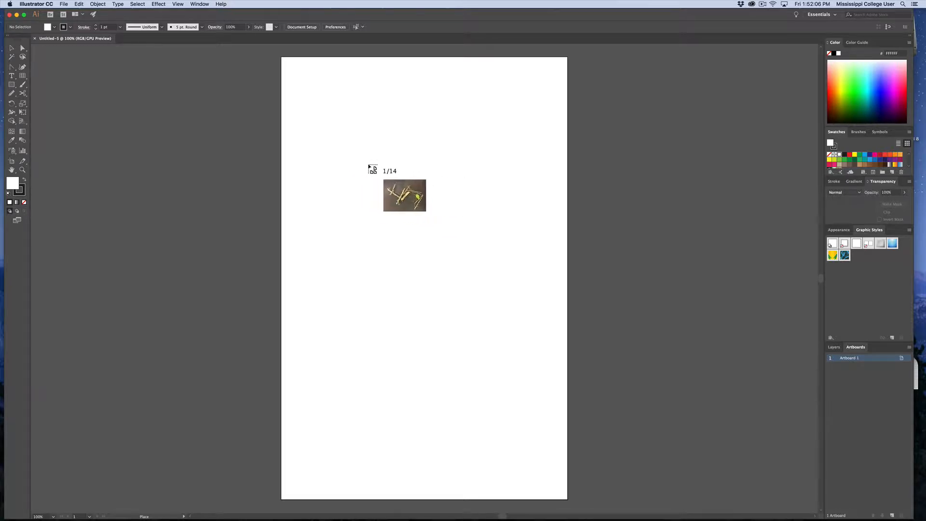
Step: Place Scurve-Sticks, Line-Sticks, Line-Leaf and Flower down the artboard's left side and Berries beside the flower, each about 3 to 4 in wide
drag(289, 69, 381, 137)
drag(287, 147, 378, 216)
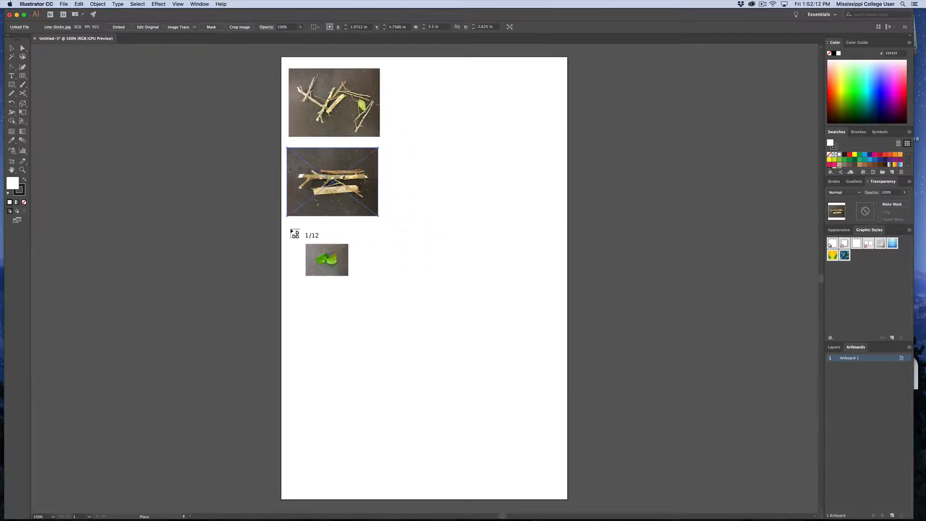
drag(288, 227, 385, 300)
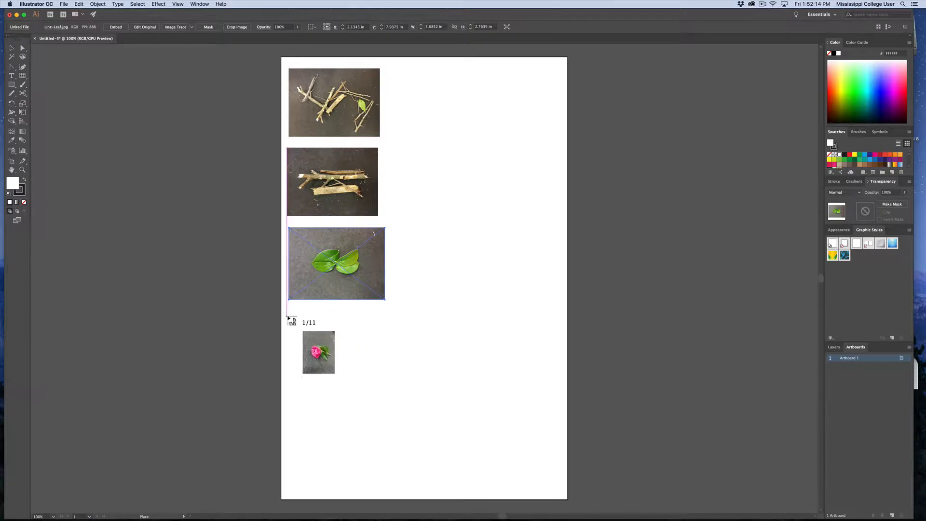
drag(288, 309, 392, 408)
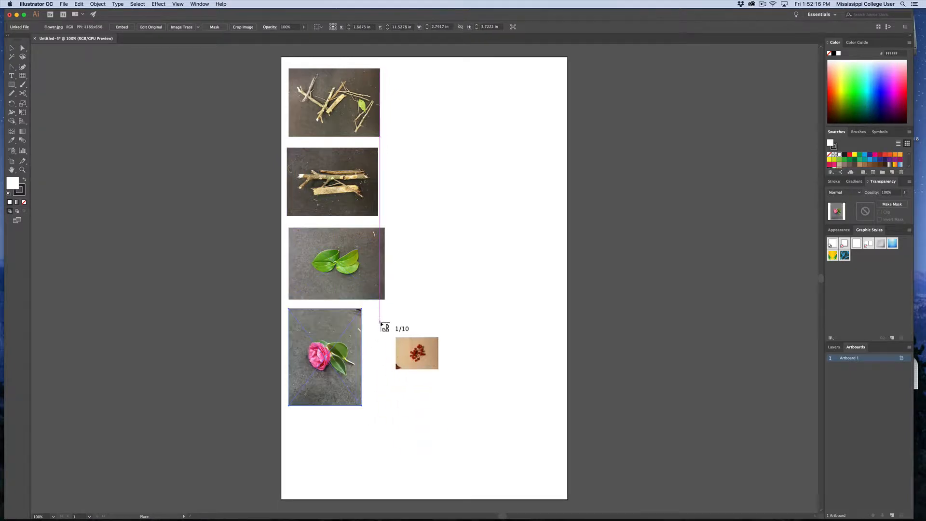
drag(375, 312, 468, 380)
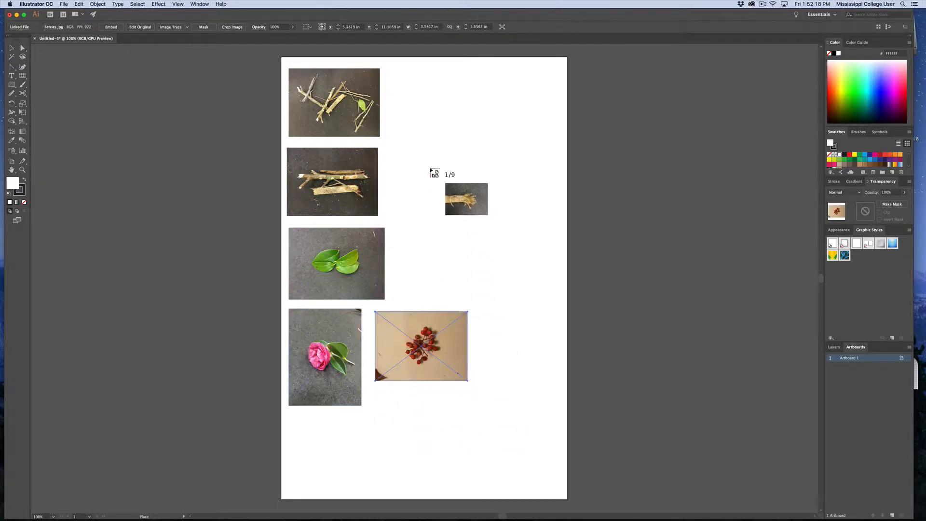
Step: Place Line-Stick, Square-Leaf and Circle-Leaf in a middle column above the berries, and HalfDot-Leaf across the artboard's upper right edge
drag(391, 68, 467, 124)
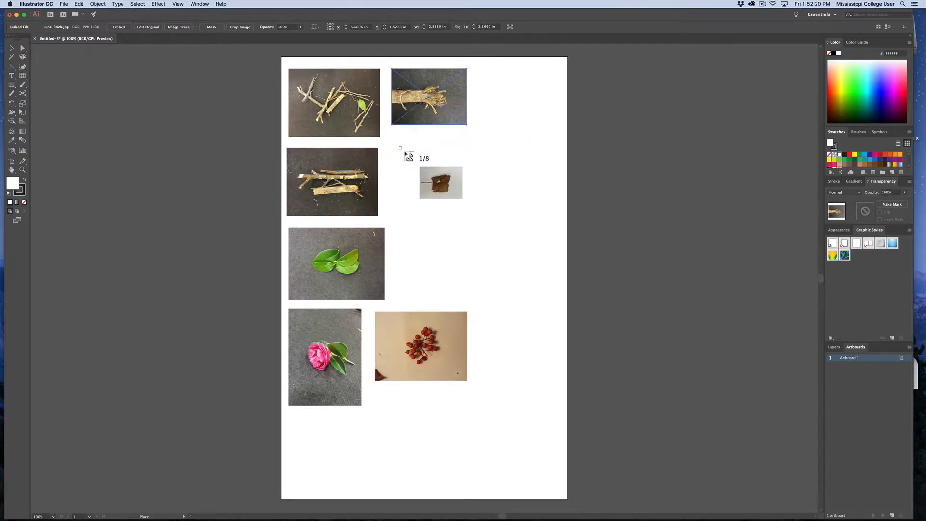
drag(399, 147, 487, 213)
drag(409, 228, 524, 307)
drag(494, 69, 598, 145)
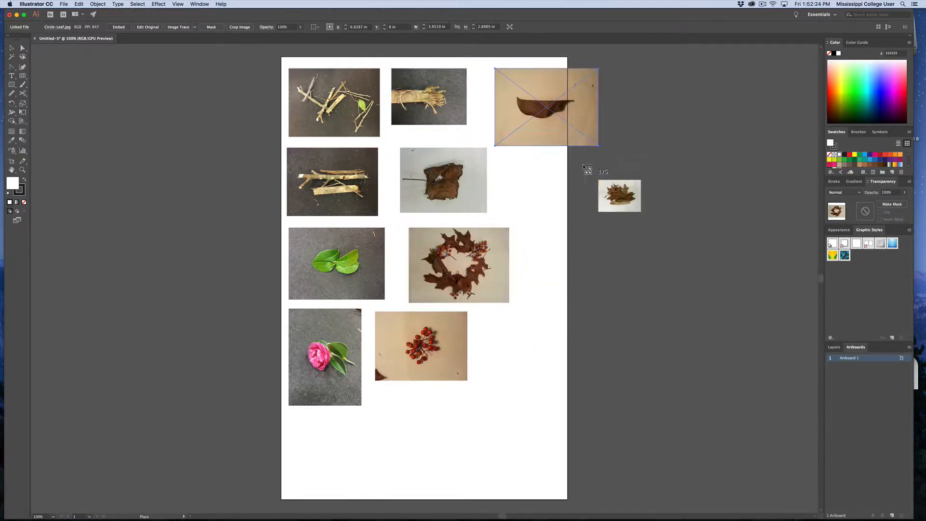
Step: Place HalfDot-Leaves and Triangle-sticks across the artboard's right edge, and Square-Leaves, Circle-Magnolia and Leaf along its lower end
drag(505, 173, 608, 273)
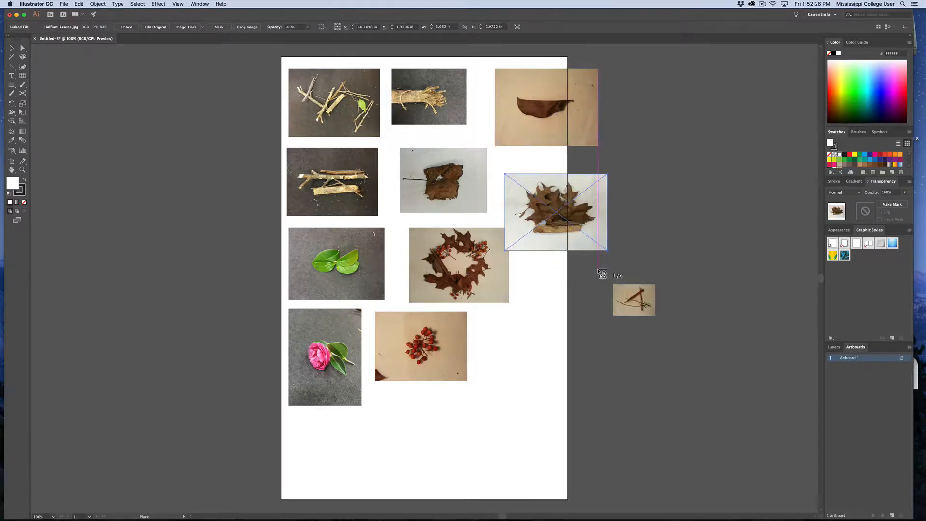
drag(509, 334, 610, 410)
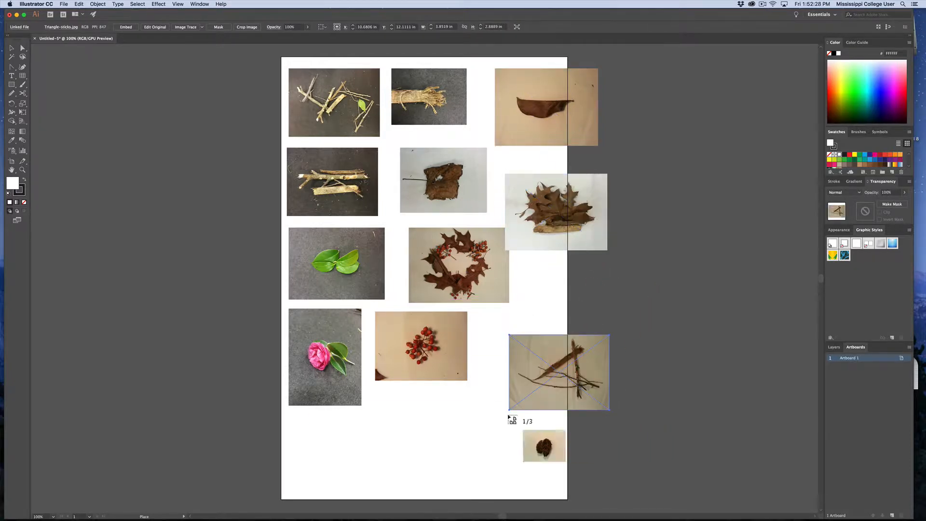
drag(385, 393, 479, 466)
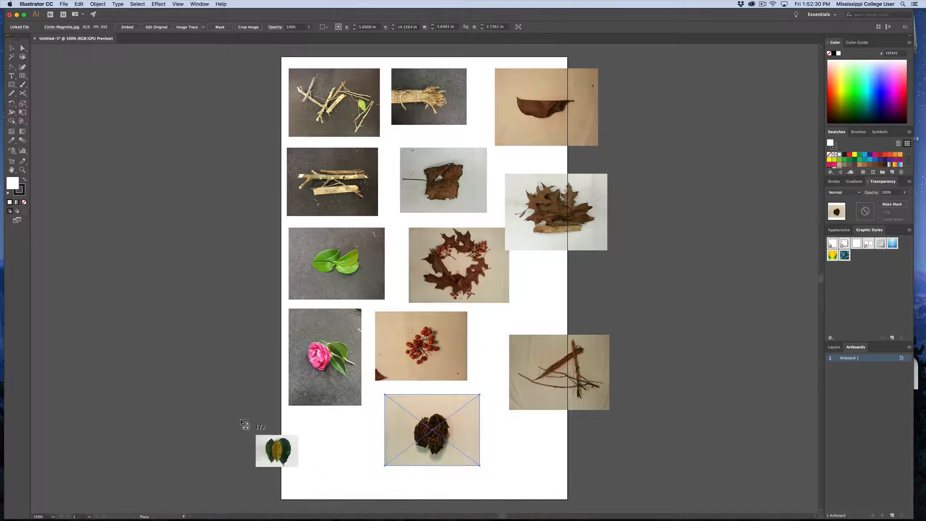
drag(240, 417, 385, 494)
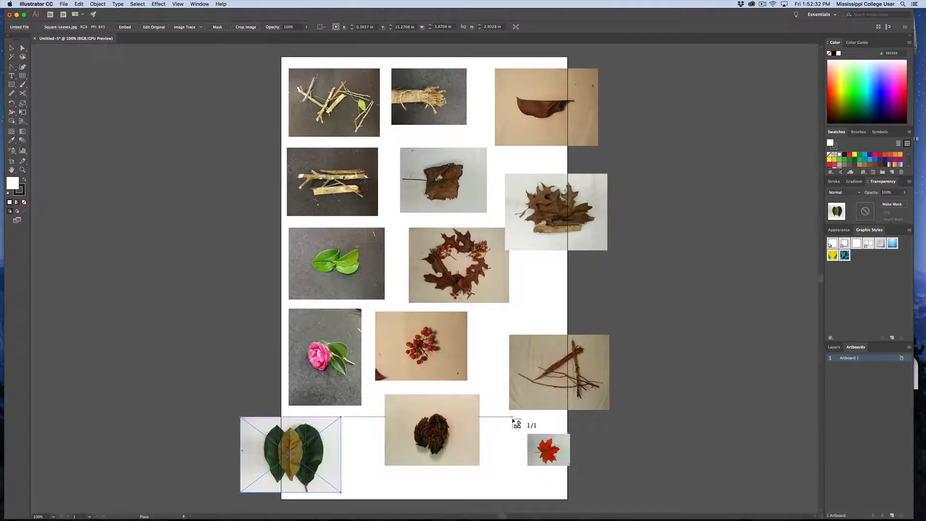
drag(512, 421, 618, 501)
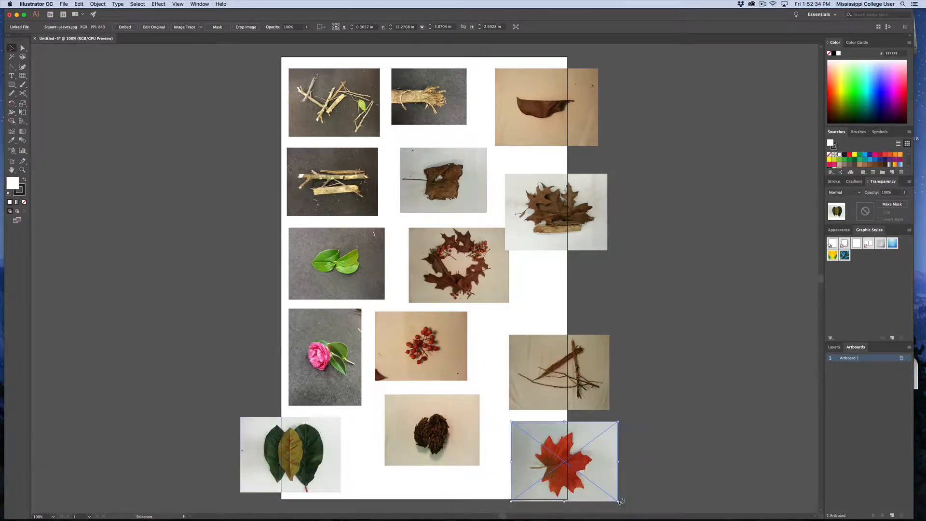
Step: Deselect the placed images and display the Image Trace settings
click(586, 269)
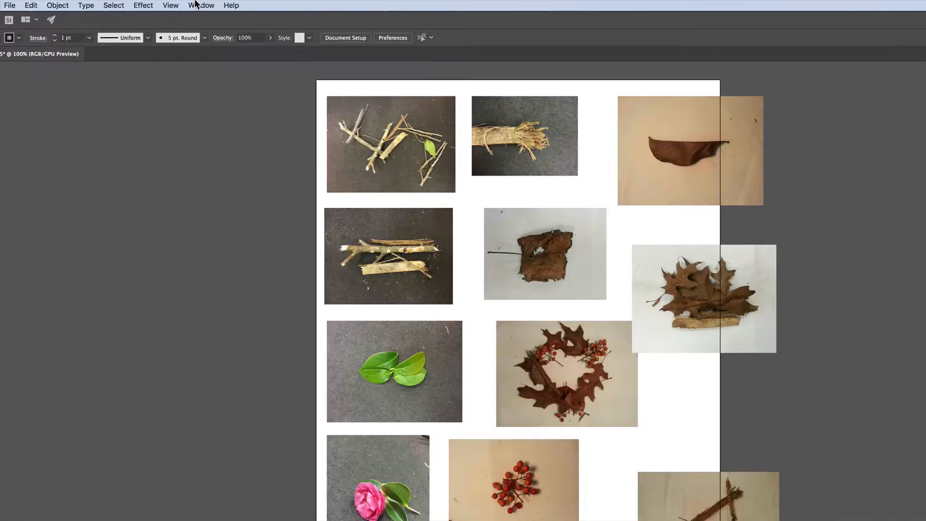
click(197, 4)
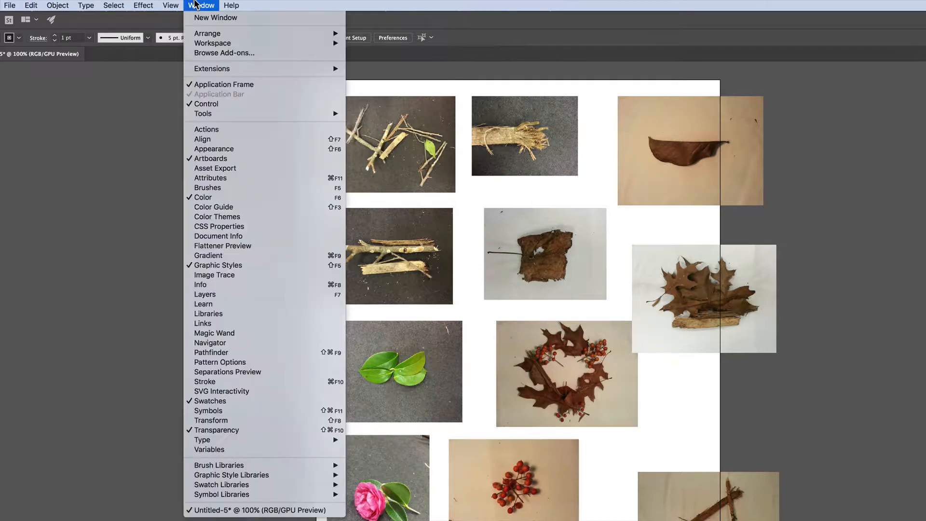
click(207, 275)
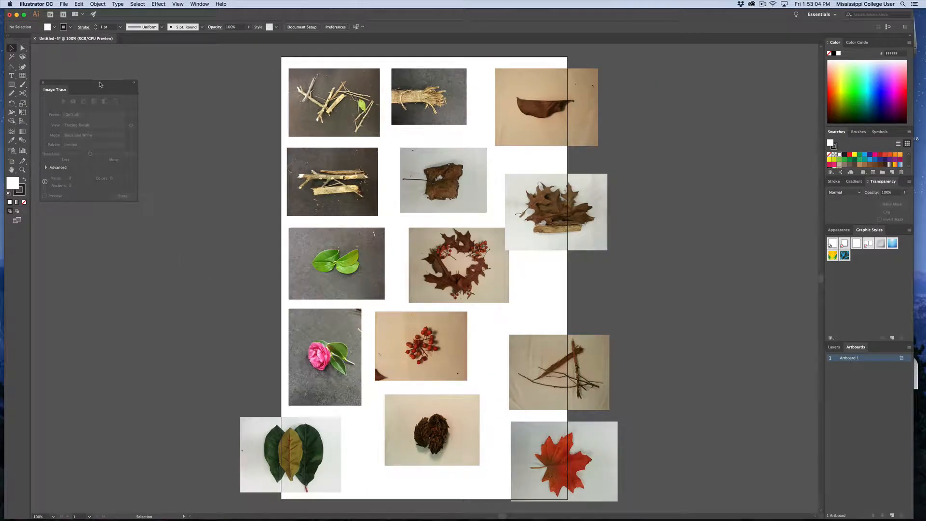
Step: Image-trace the Scurve-Sticks photo with the default black-and-white settings, accepting the large-image tracing
mouse_move(106, 86)
mouse_down()
mouse_move(205, 84)
mouse_move(234, 68)
mouse_up()
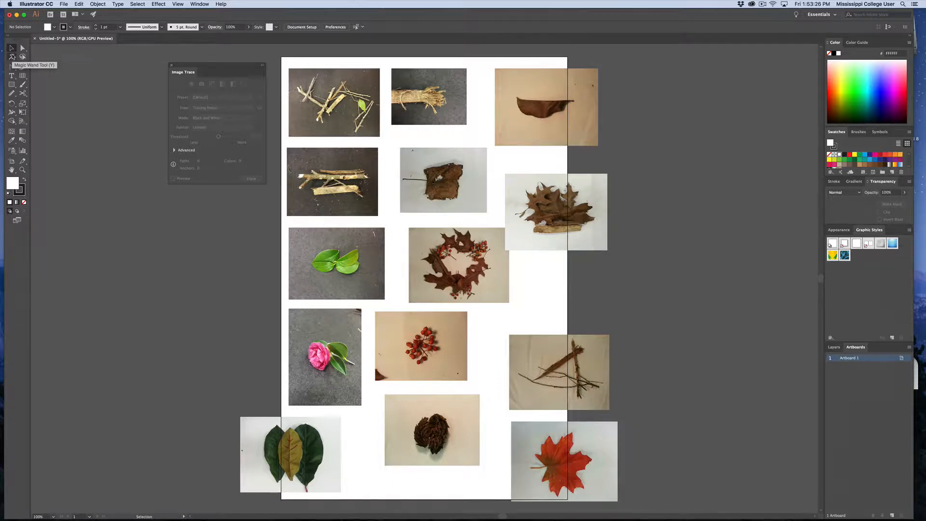
key(super+equal)
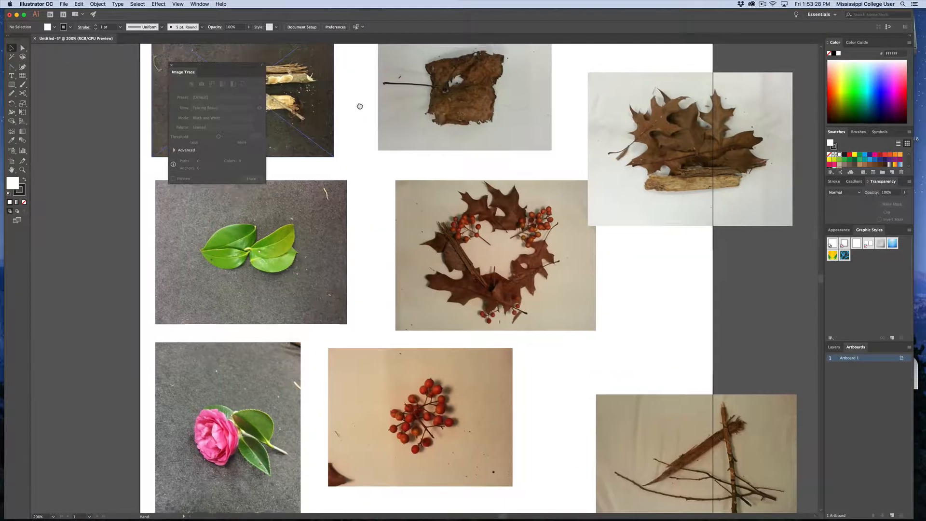
drag(360, 106, 500, 358)
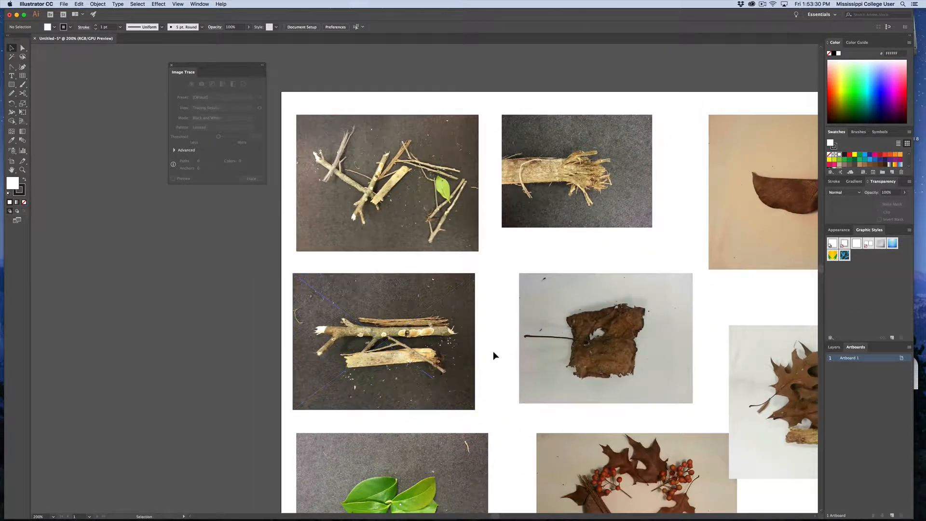
click(381, 163)
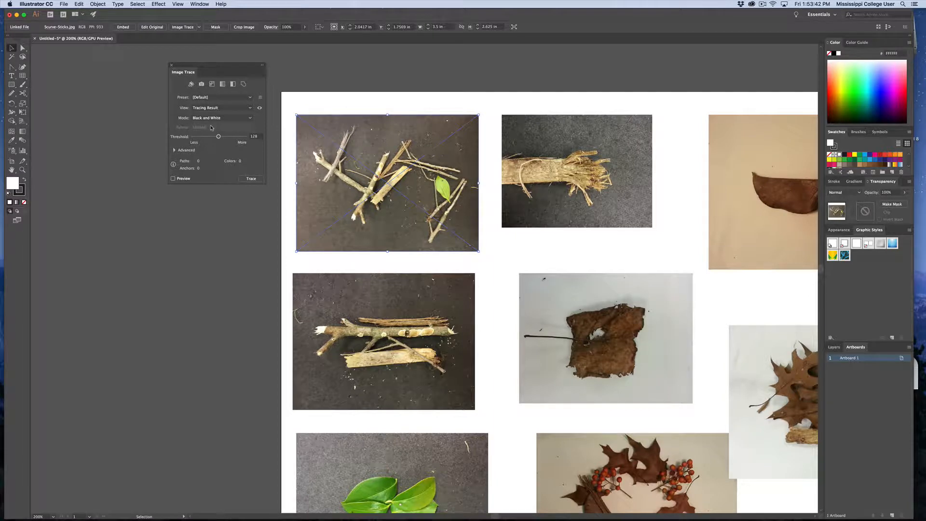
drag(205, 64, 204, 121)
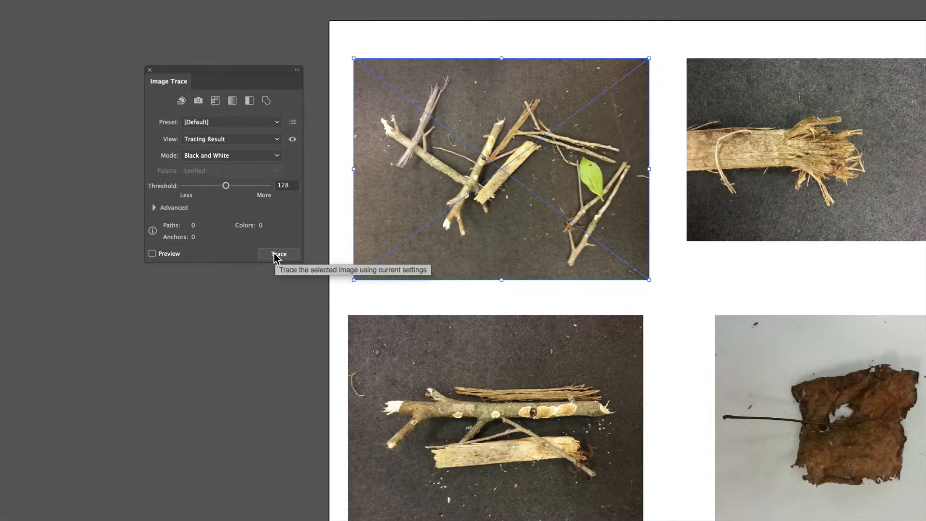
click(274, 254)
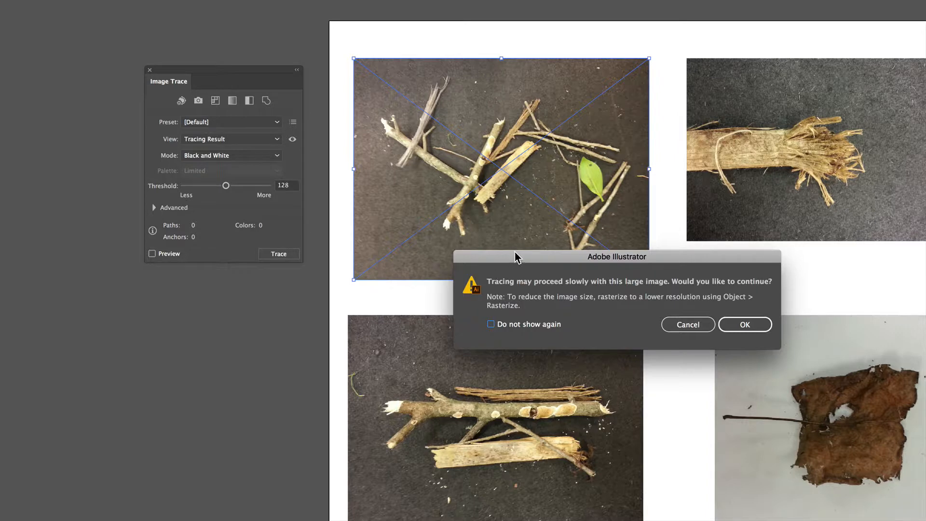
drag(515, 251, 437, 241)
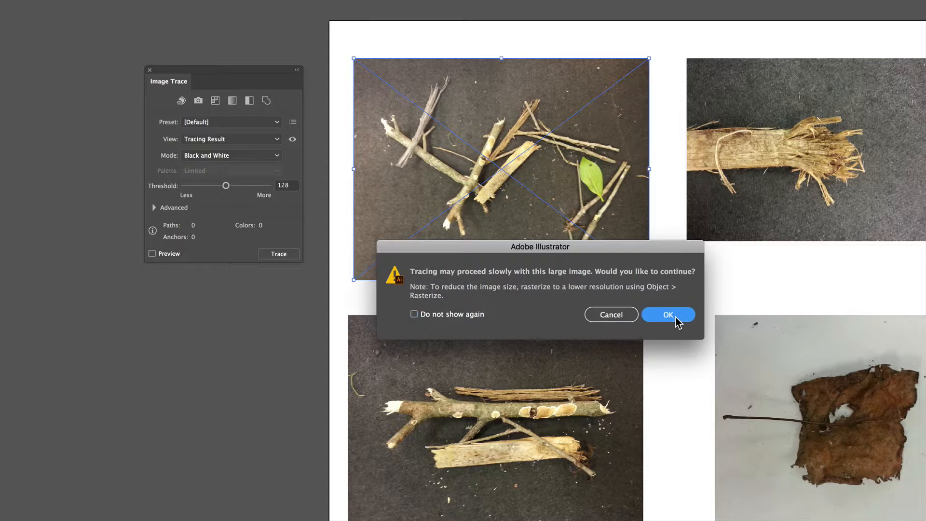
click(653, 314)
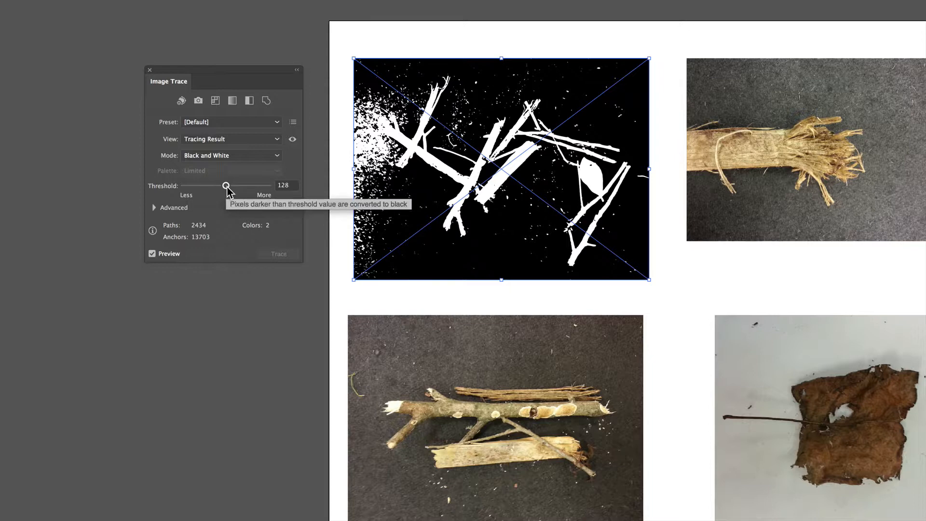
Step: Set the Scurve-Sticks tracing's threshold to 165 and expand it into paths
mouse_move(228, 187)
mouse_down()
mouse_move(201, 188)
mouse_move(238, 191)
mouse_up()
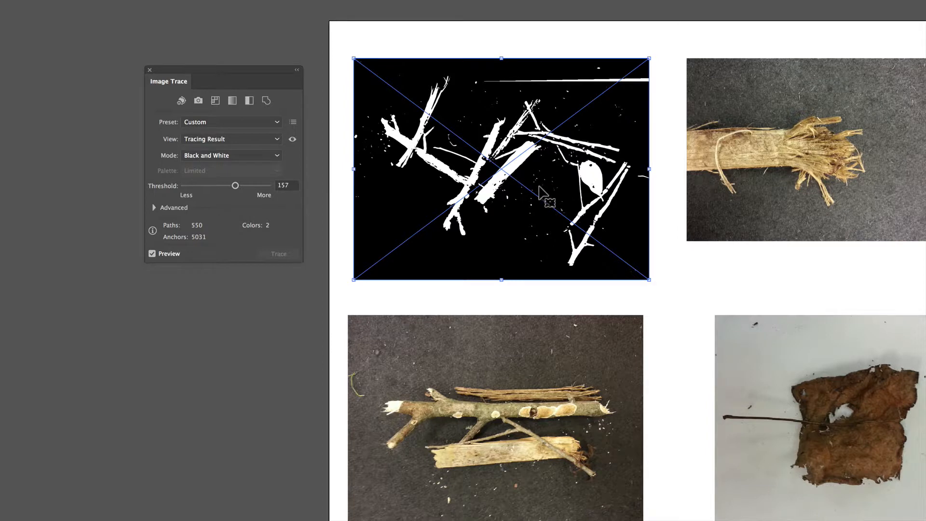
drag(236, 187, 242, 200)
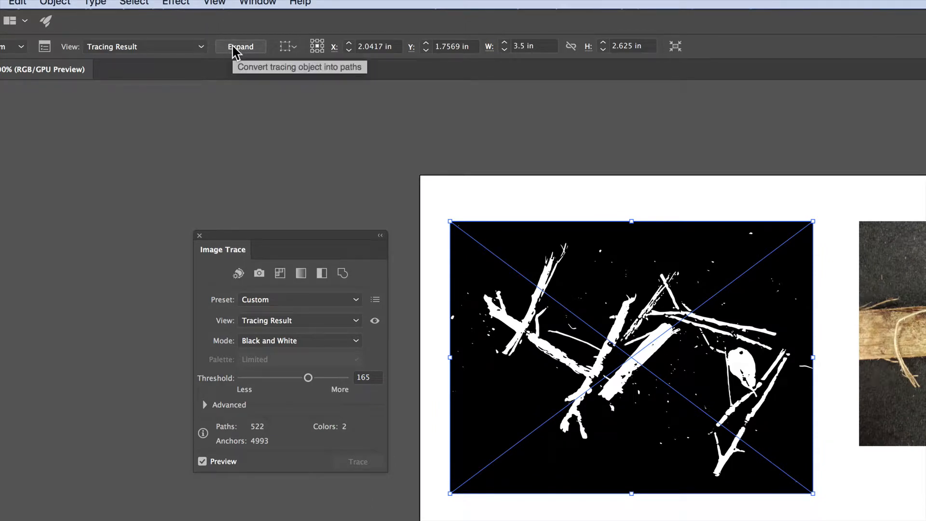
click(234, 47)
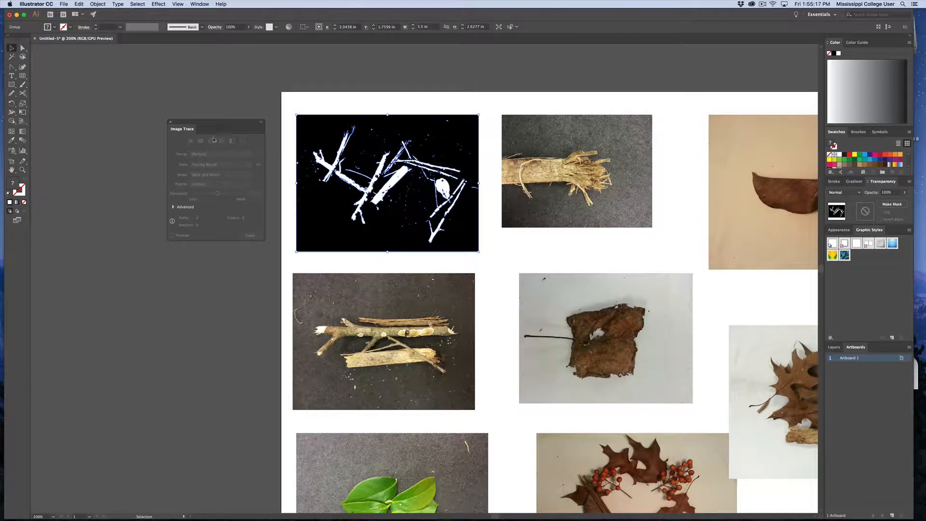
Step: Image-trace the Line-Sticks photo in black and white with a threshold of 133 and expand it into paths
click(323, 283)
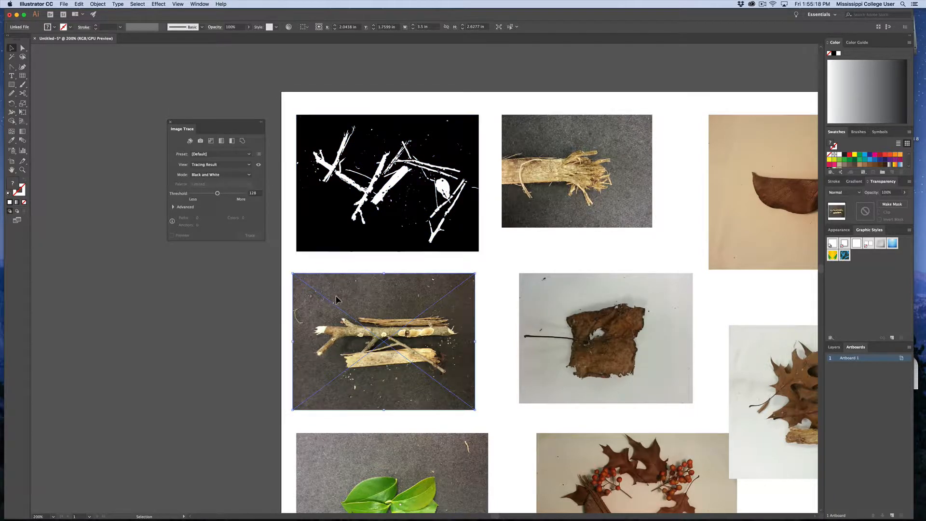
scroll(322, 299, down, 5)
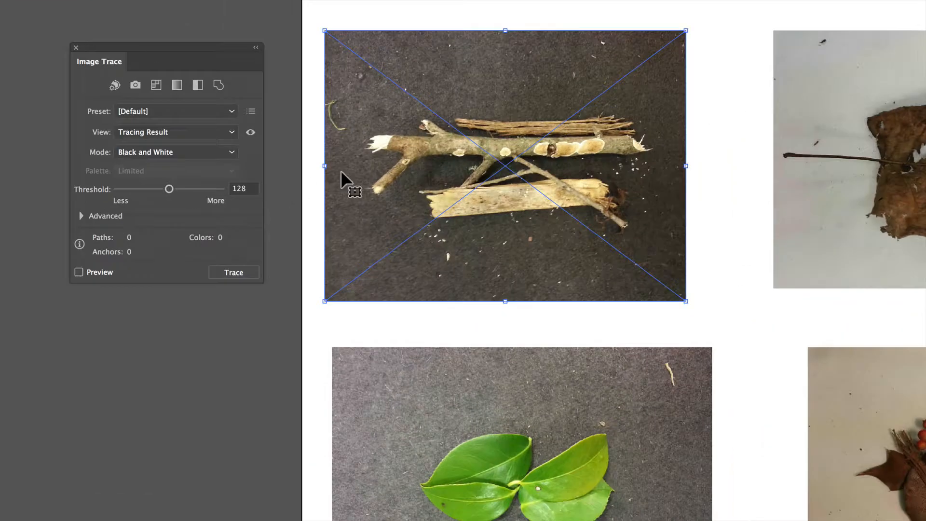
click(232, 273)
click(708, 345)
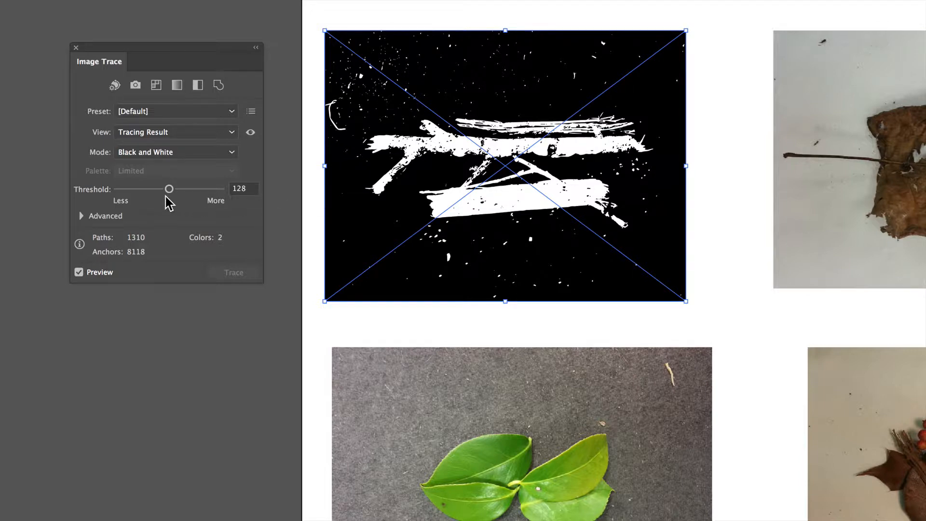
drag(168, 193, 172, 193)
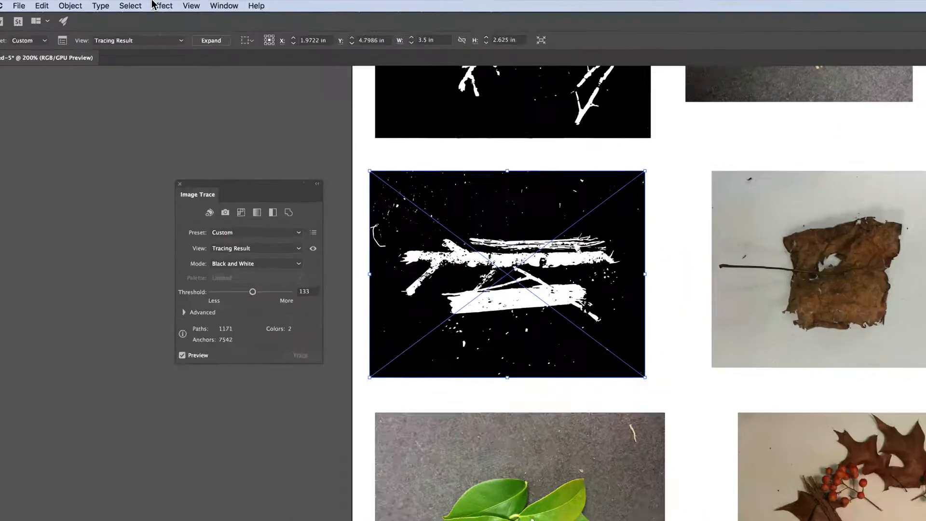
click(211, 41)
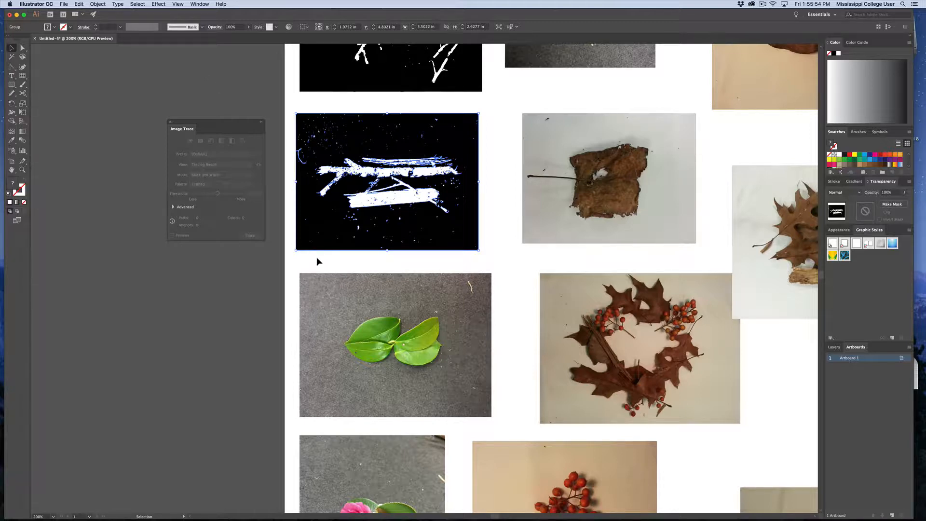
Step: Image-trace the Line-Leaf photo in black and white with the default threshold of 128
scroll(318, 261, down, 5)
click(393, 162)
click(250, 236)
click(490, 273)
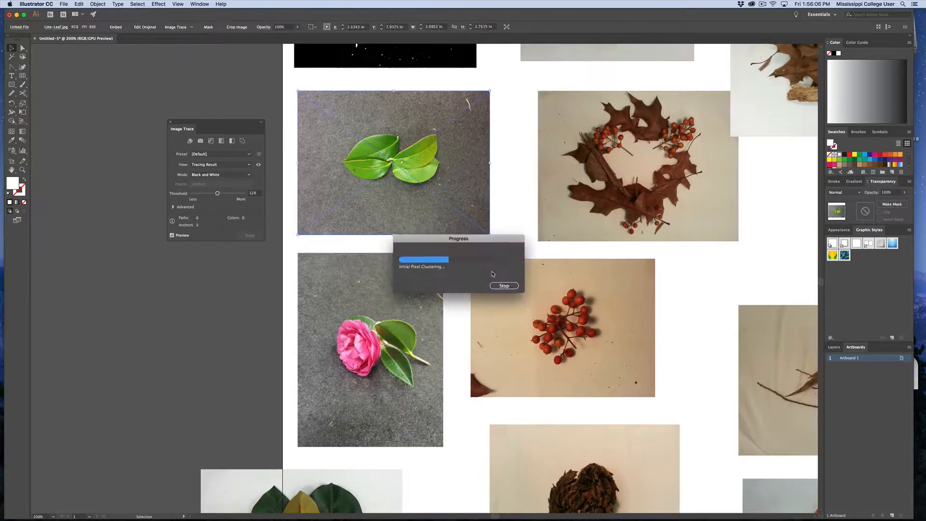
Step: Image-trace the Flower and Square-Leaves photos with the default black-and-white settings and expand them into paths
click(372, 188)
click(250, 235)
click(419, 207)
click(251, 236)
click(491, 273)
Step: Image-trace the remaining middle-column and right-edge photos, from Circle-Magnolia to Leaf, in default black and white and expand them into paths
click(410, 207)
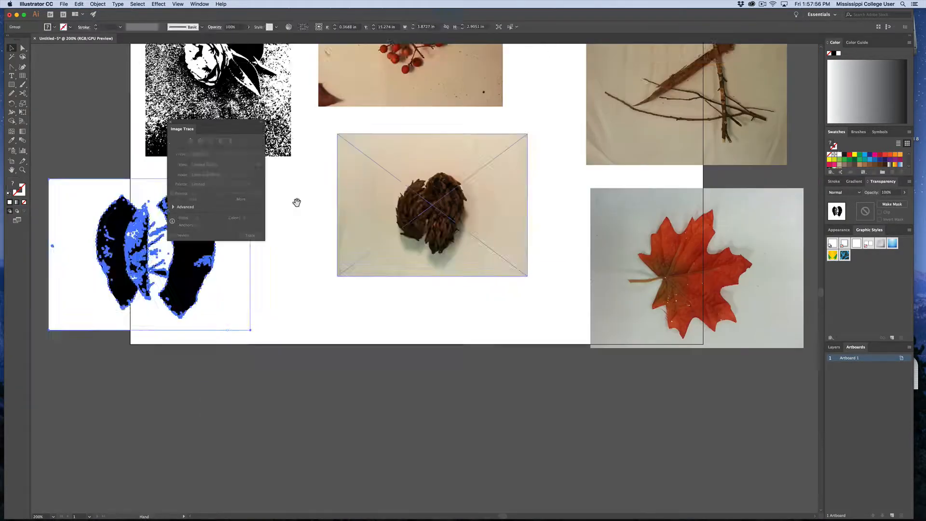
click(251, 236)
click(490, 273)
click(372, 250)
click(251, 235)
click(490, 273)
click(381, 212)
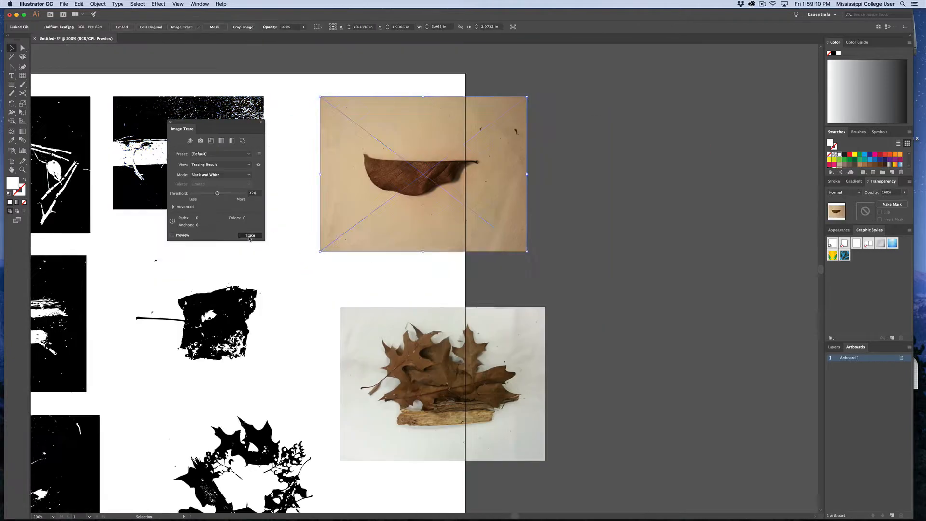
click(191, 27)
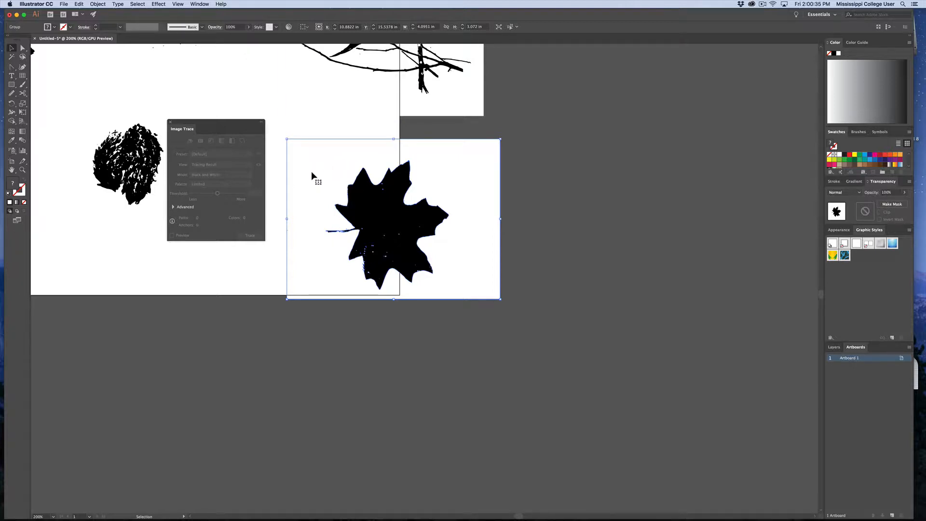
Step: Look over the traced artwork from the maple leaf back up to the Scurve-Sticks tracing
key(space)
drag(456, 281, 516, 320)
drag(428, 175, 666, 303)
drag(446, 220, 567, 364)
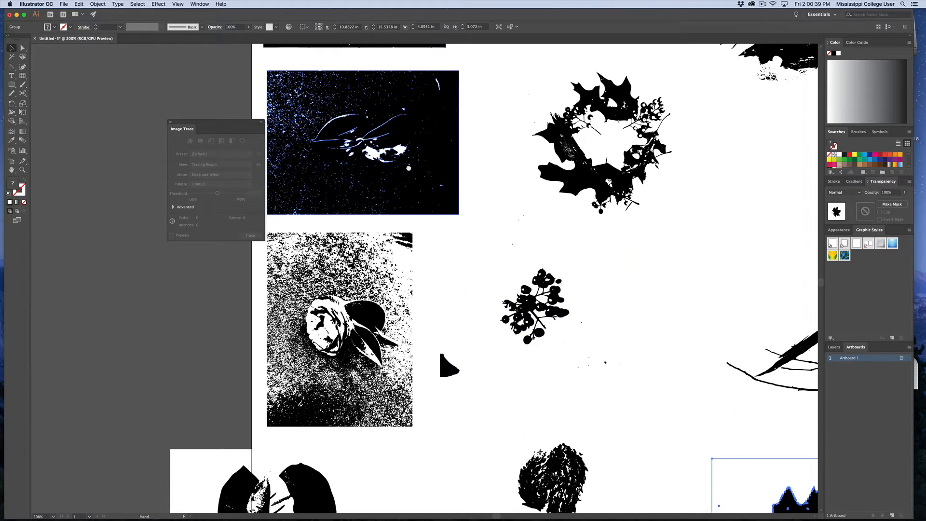
drag(367, 145, 387, 268)
drag(387, 217, 387, 269)
drag(386, 185, 362, 227)
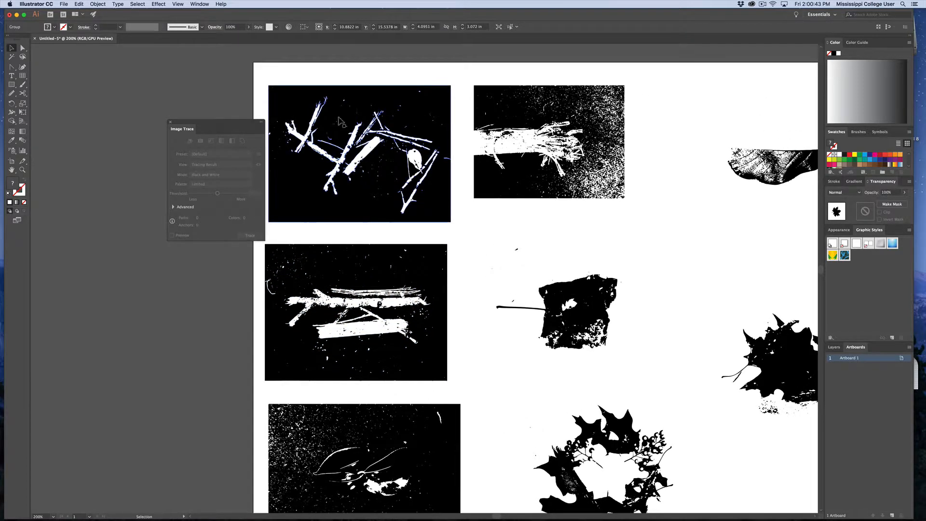
click(376, 169)
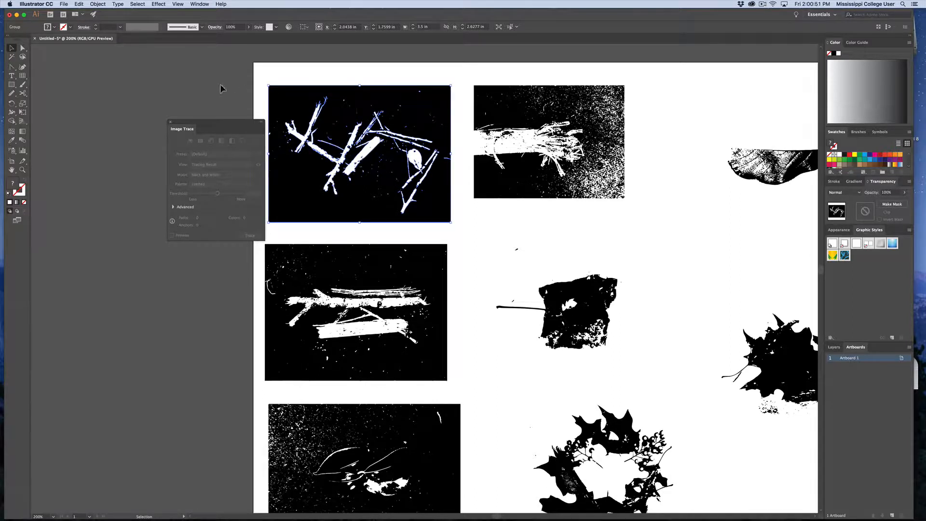
click(179, 73)
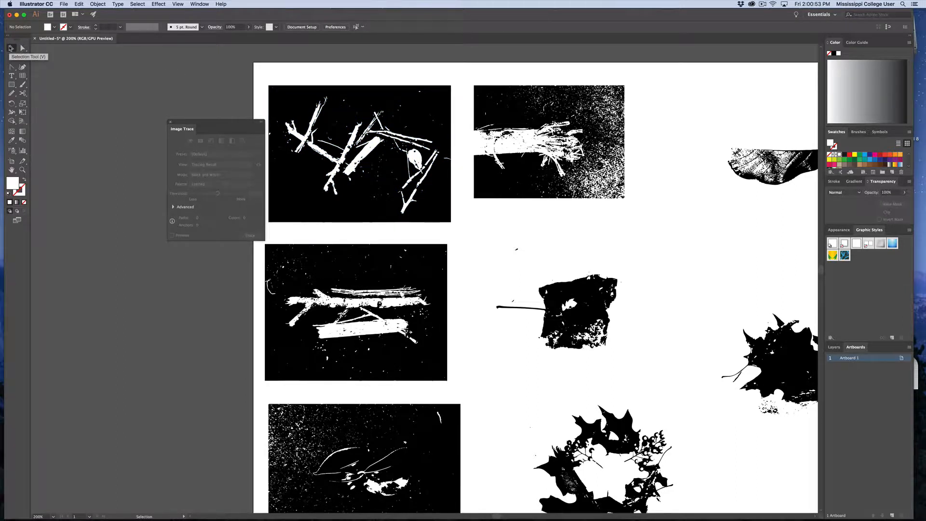
Step: Invert the colors of the expanded Scurve-Sticks tracing and deselect it
click(316, 105)
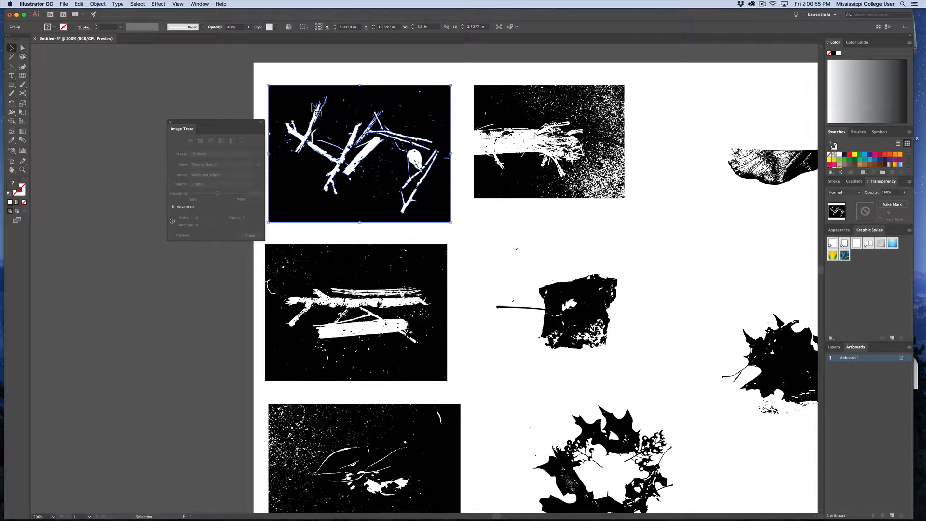
drag(293, 104, 340, 137)
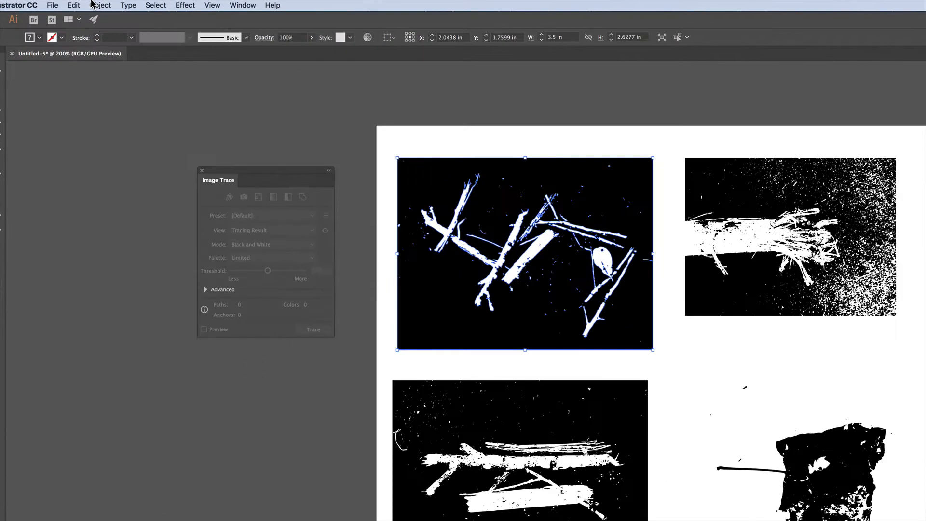
click(93, 4)
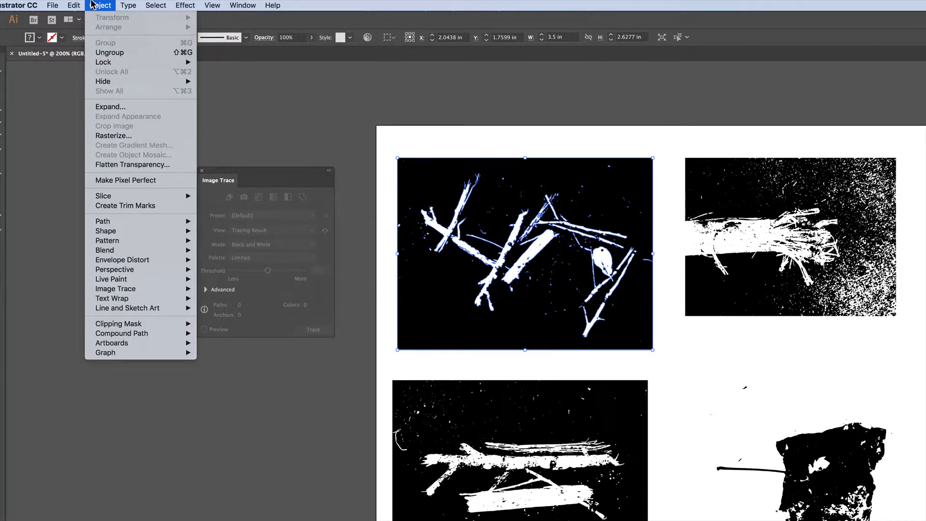
click(73, 5)
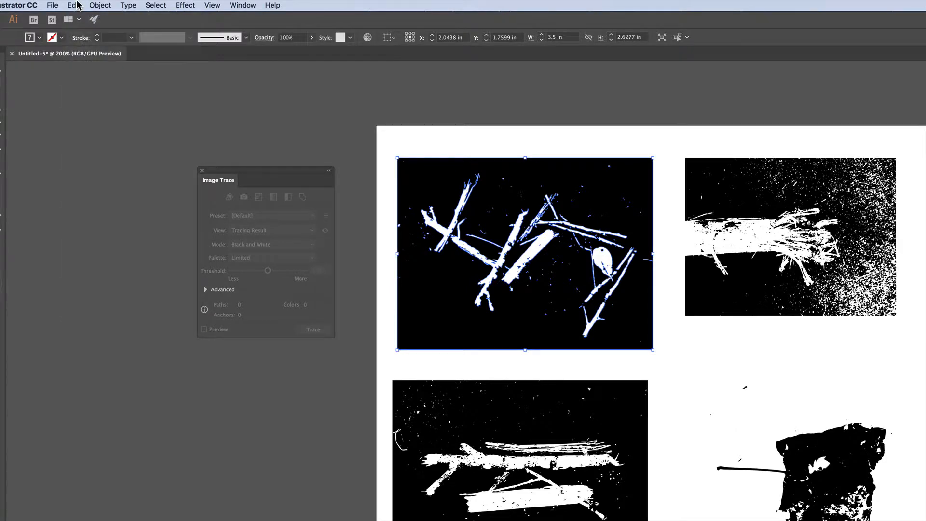
click(73, 5)
mouse_move(103, 176)
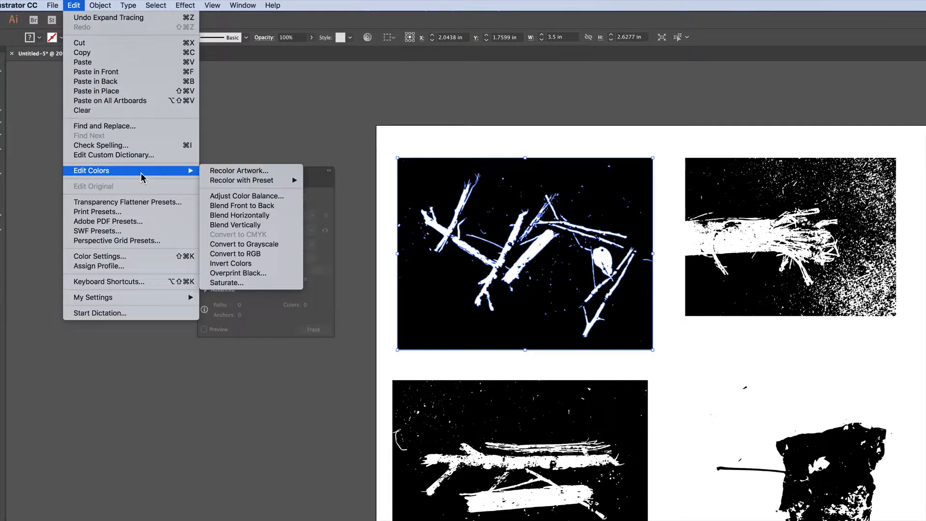
click(231, 263)
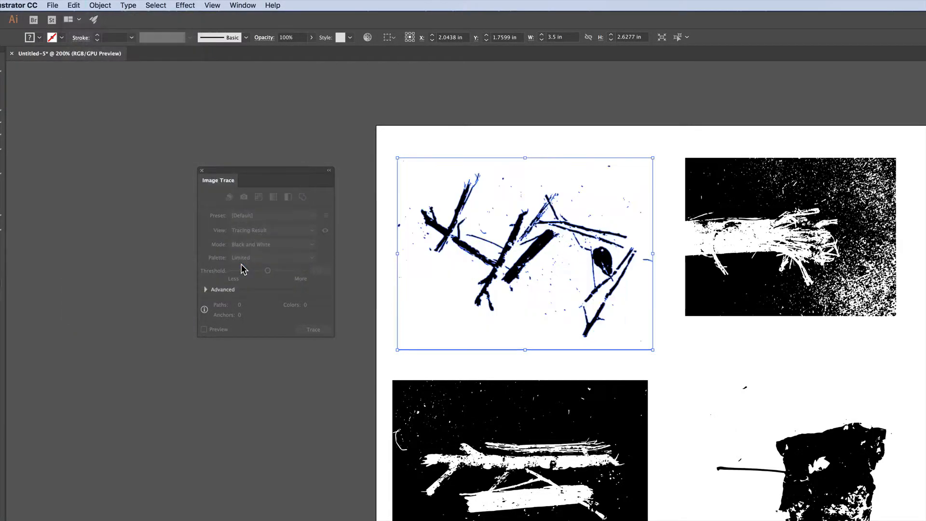
click(382, 307)
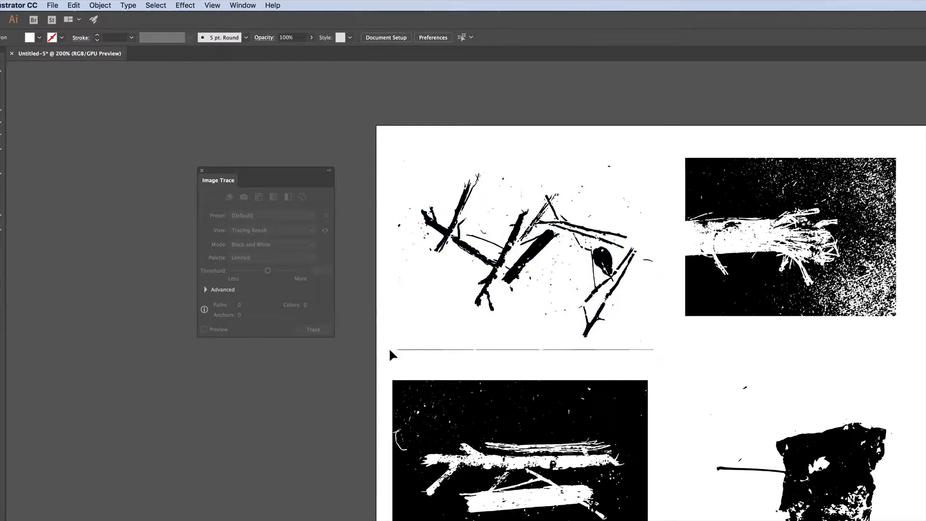
Step: Invert the colors of the expanded Line-Sticks tracing
scroll(391, 355, down, 10)
click(406, 211)
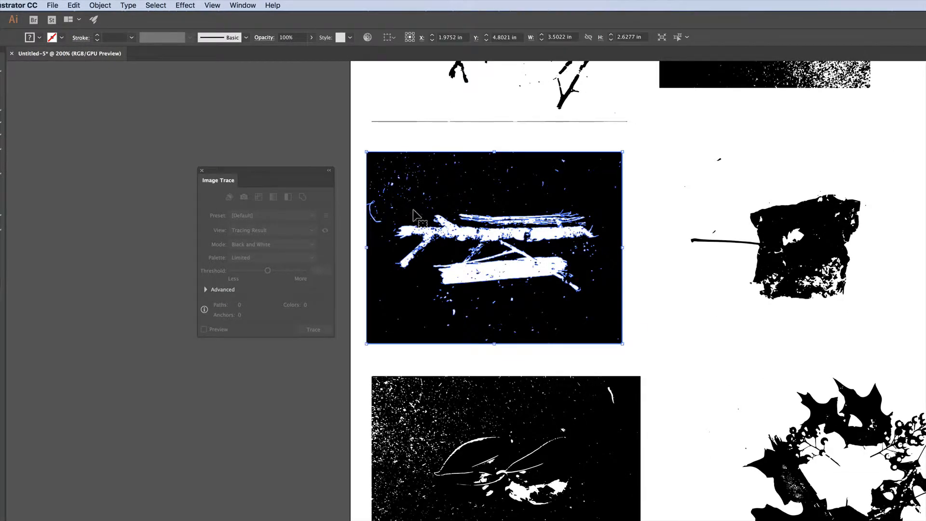
click(78, 5)
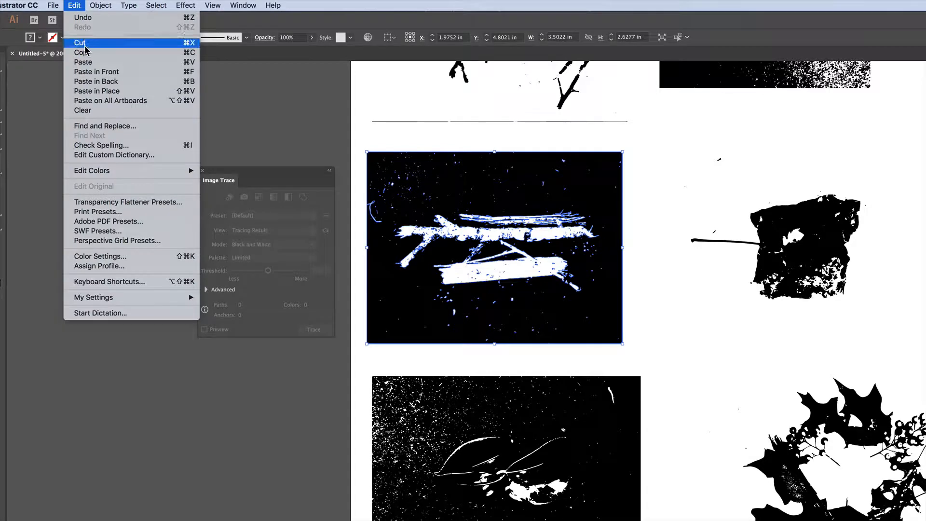
mouse_move(113, 173)
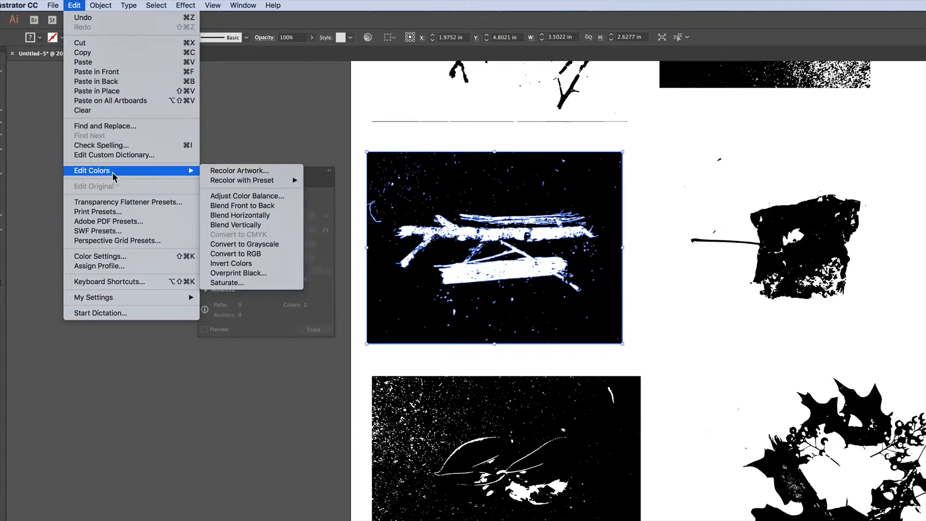
click(278, 263)
scroll(391, 298, down, 10)
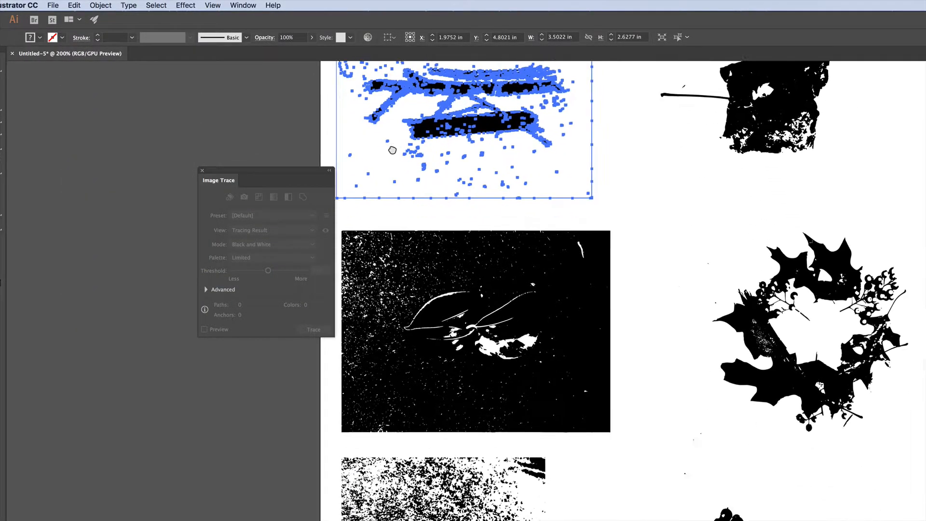
Step: Invert the colors of the expanded twig-and-pod tracing below Line-Sticks
click(416, 230)
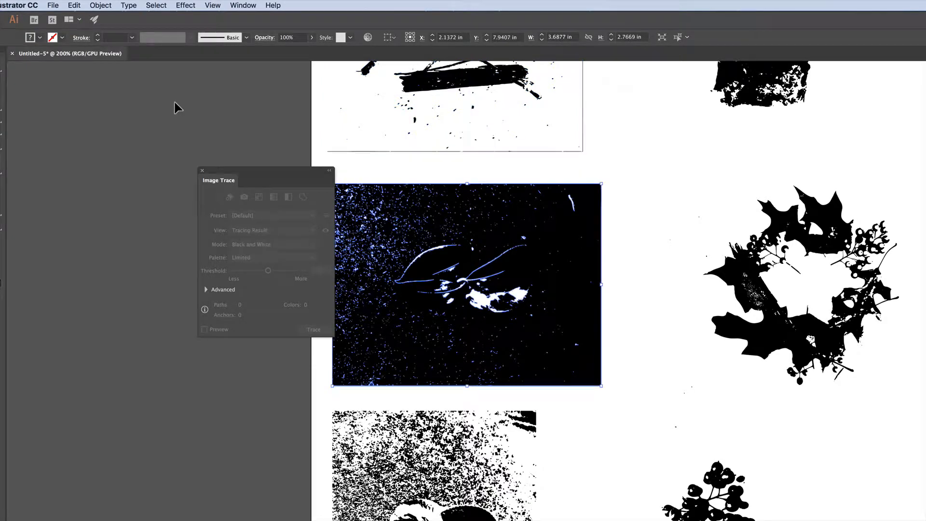
click(76, 5)
mouse_move(140, 172)
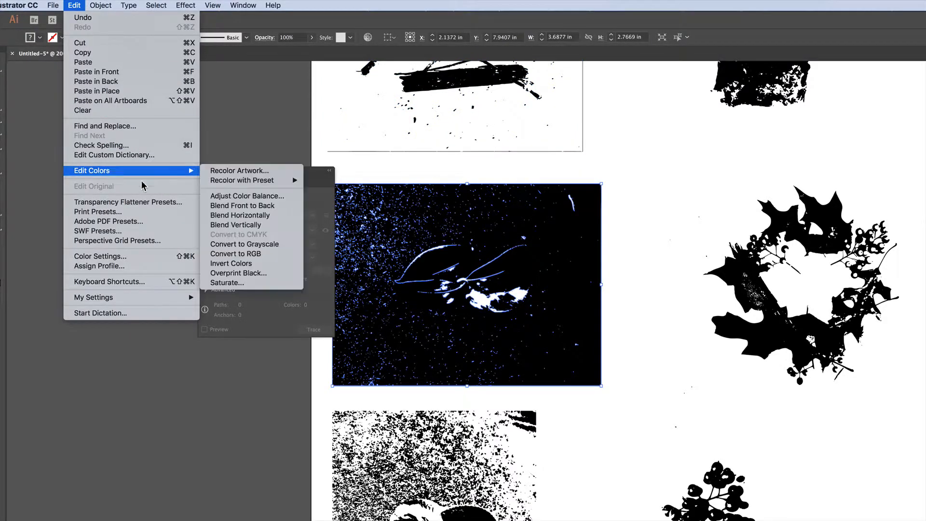
click(256, 263)
Step: Invert the colors of the expanded stick-bundle tracing at the top of the middle column
scroll(508, 206, up, 10)
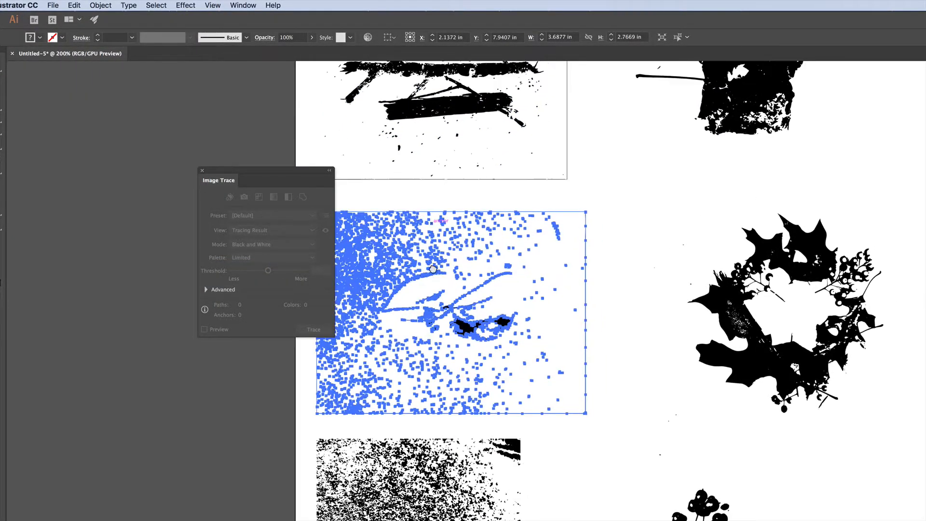
drag(508, 206, 437, 341)
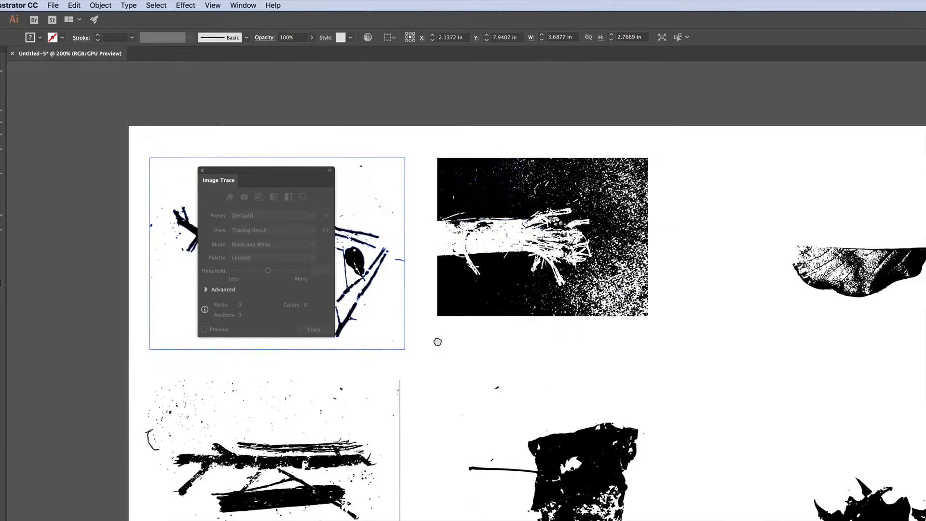
click(496, 306)
click(74, 5)
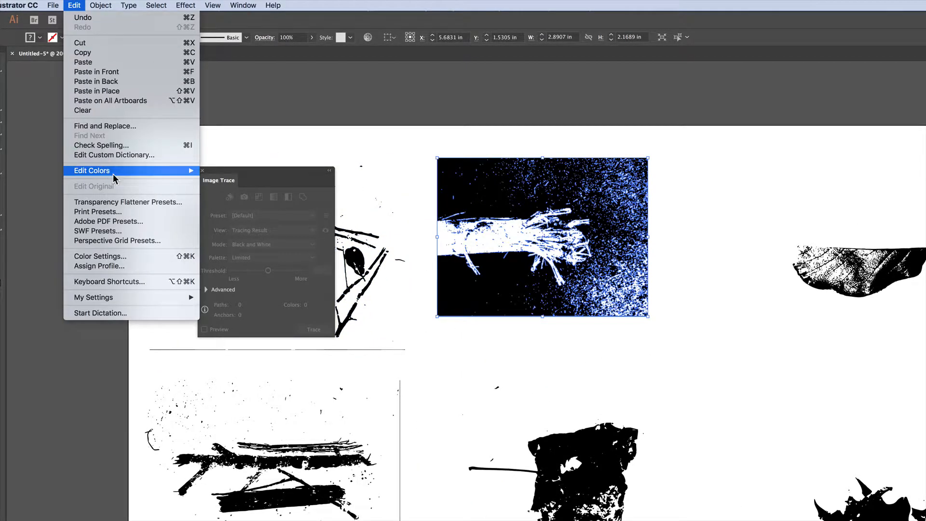
mouse_move(119, 174)
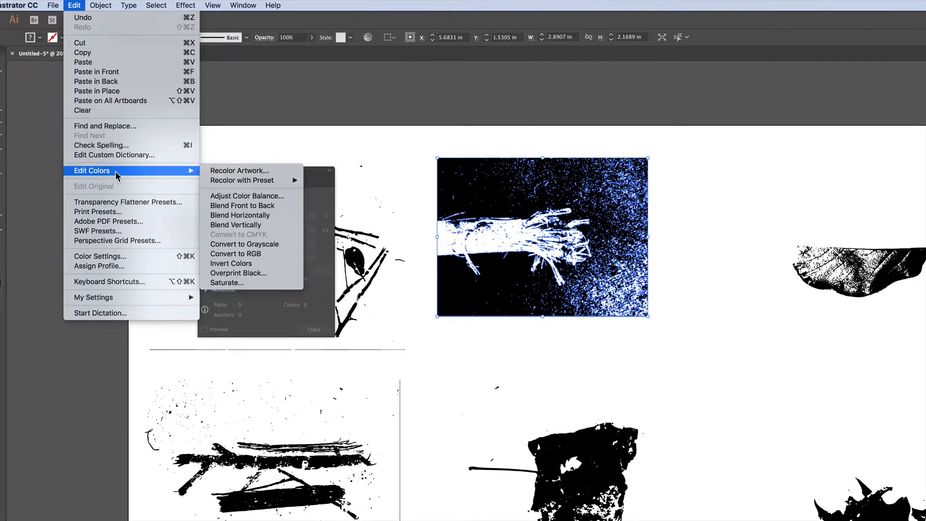
click(259, 266)
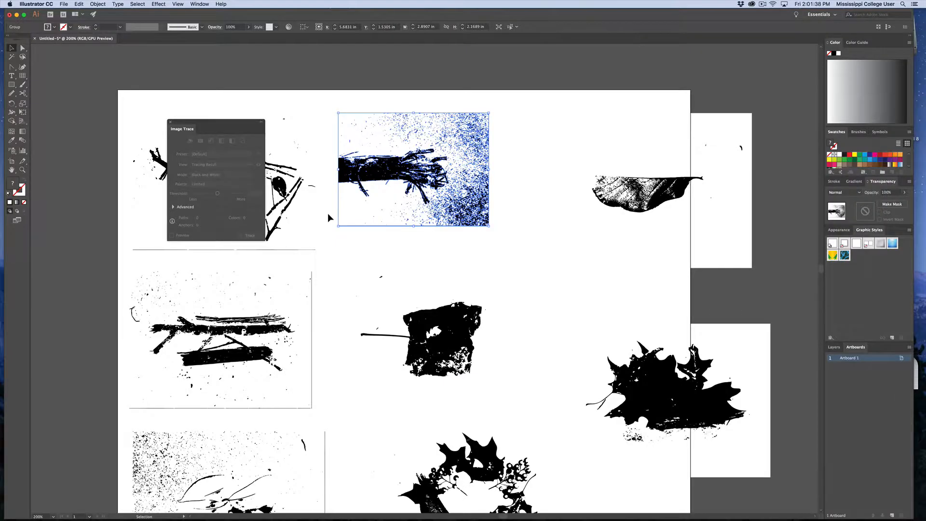
Step: Select every white shape by matching the fill color of the square leaf tracing's background, and delete them all
key(super+minus)
key(super+minus)
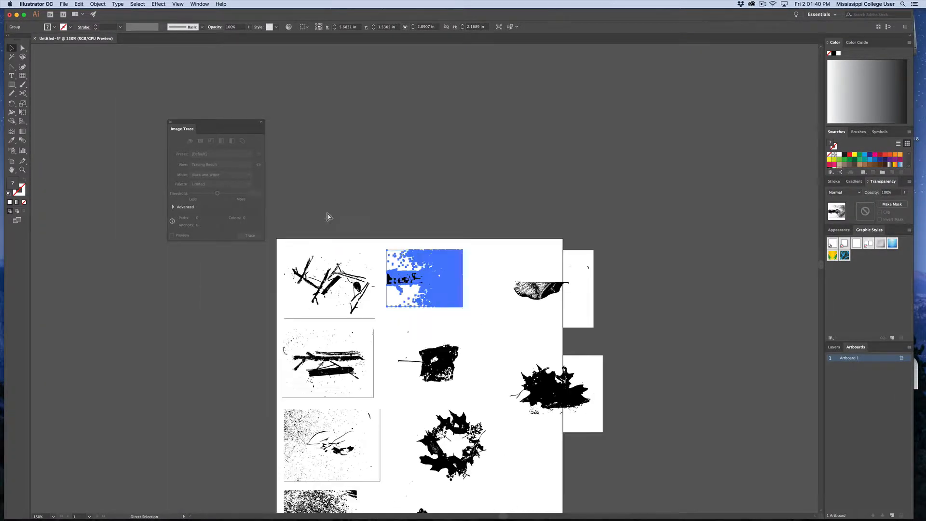
drag(372, 241, 376, 199)
scroll(376, 199, down, 6)
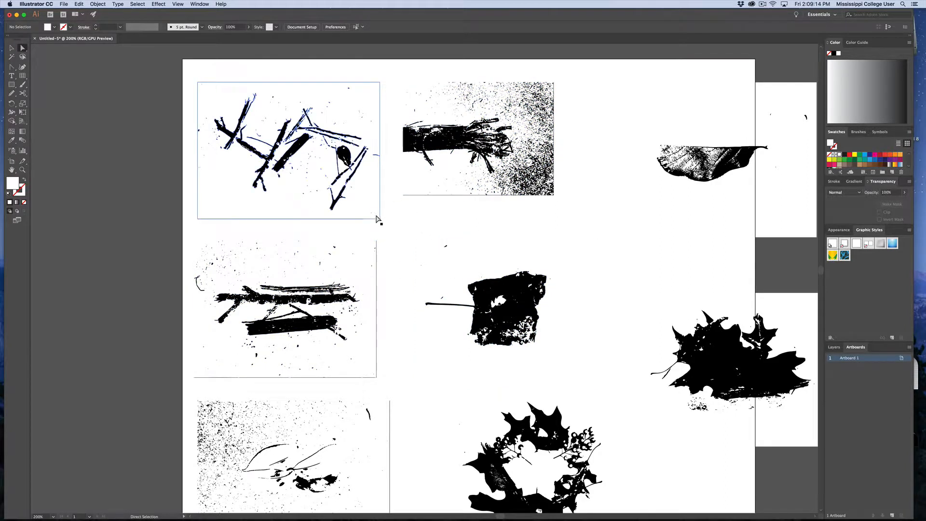
click(433, 262)
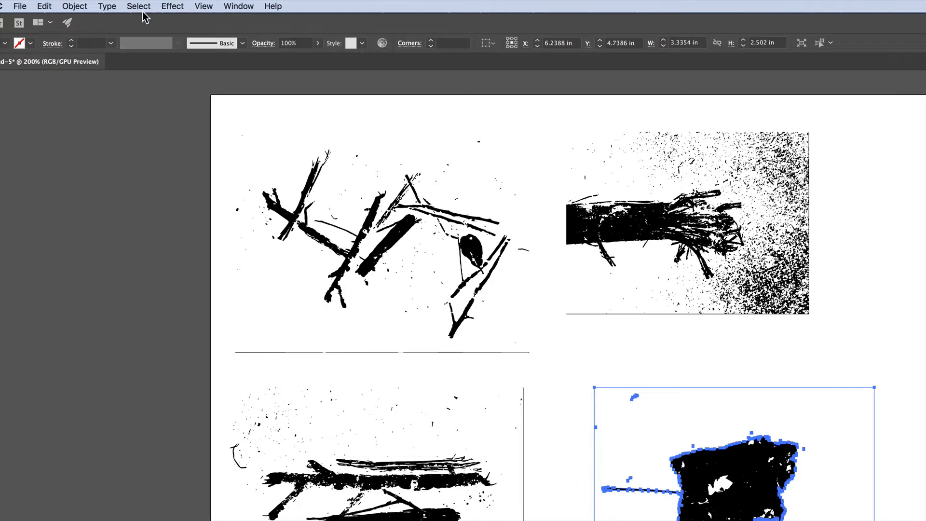
click(140, 6)
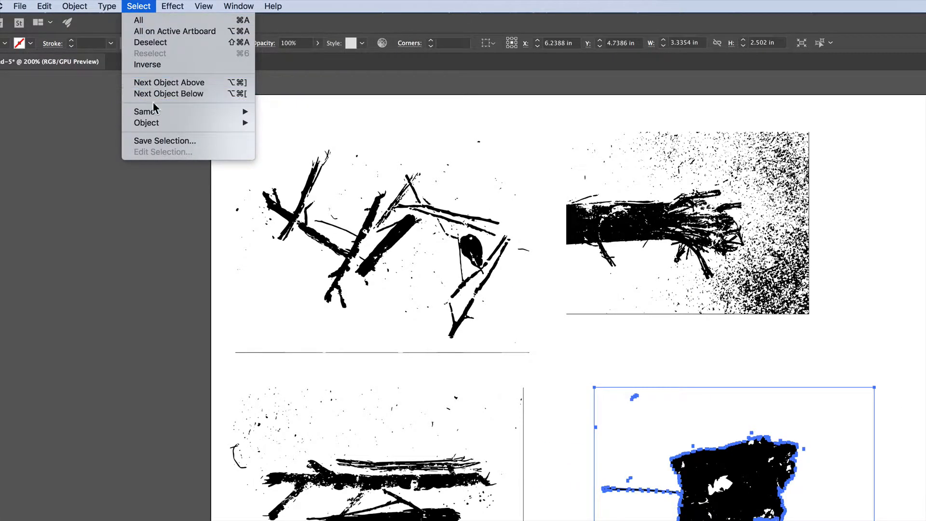
mouse_move(156, 112)
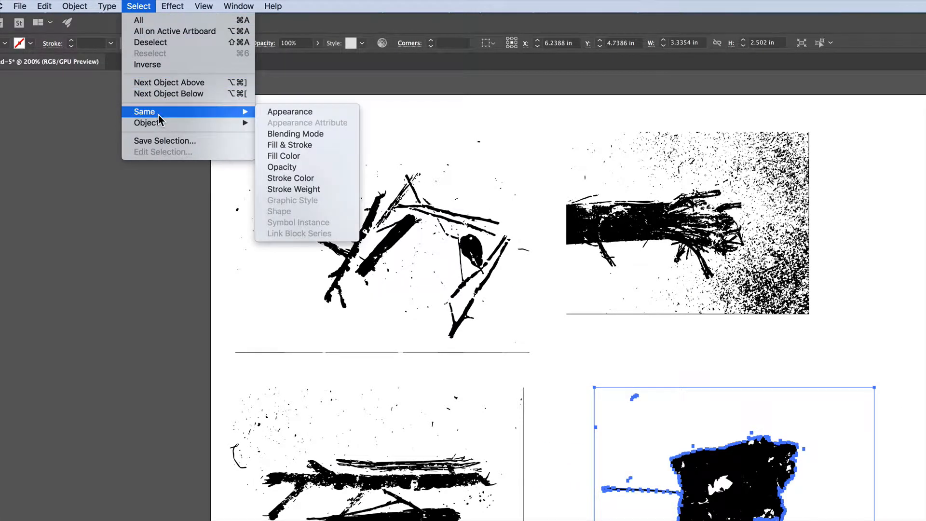
click(283, 156)
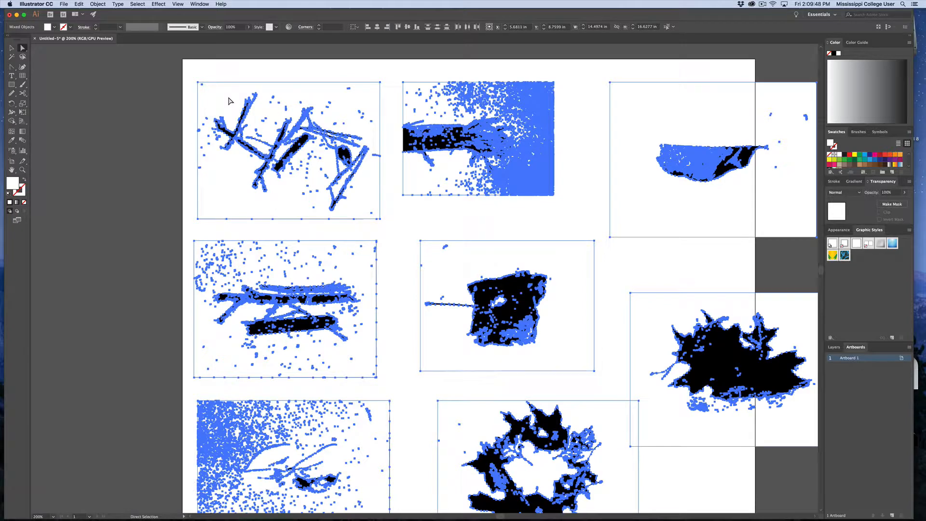
click(229, 101)
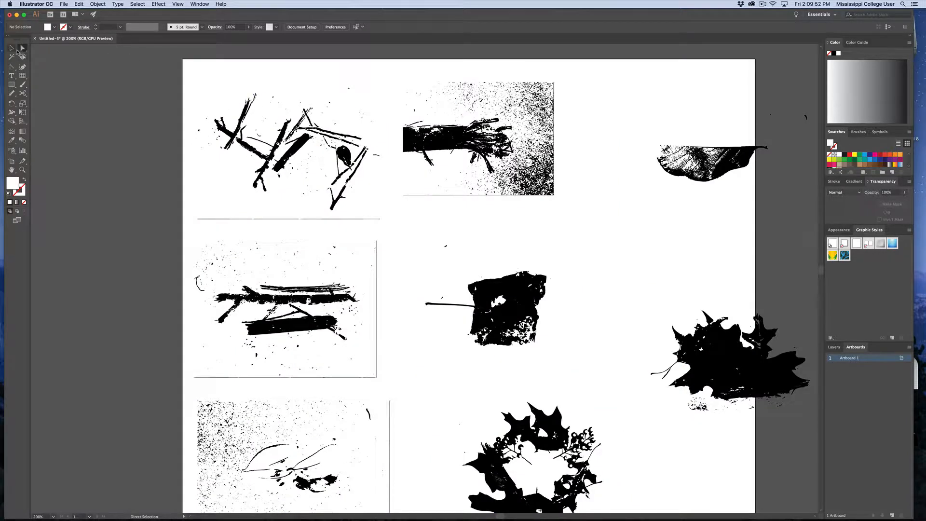
Step: Try moving the zigzag stick tracing off the artboard and undo the move
click(24, 57)
click(11, 47)
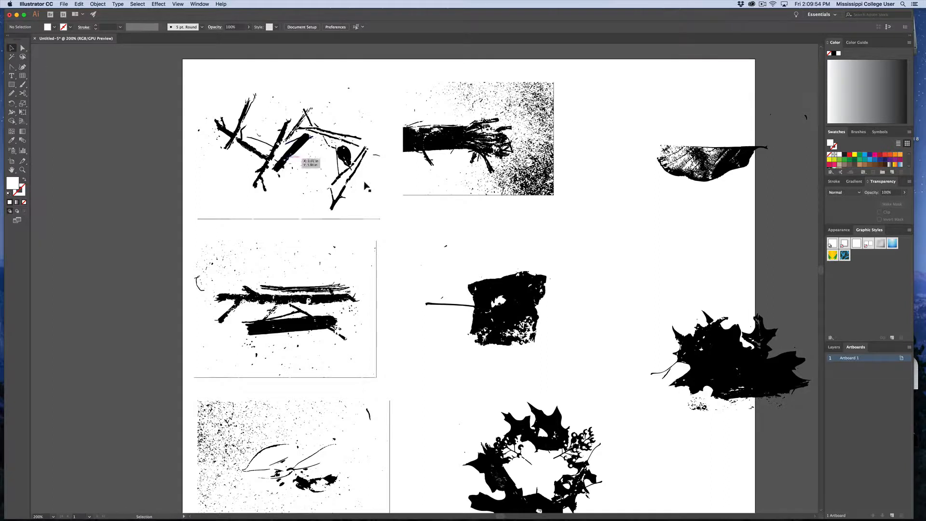
click(296, 144)
drag(296, 143, 142, 141)
key(super+z)
click(163, 153)
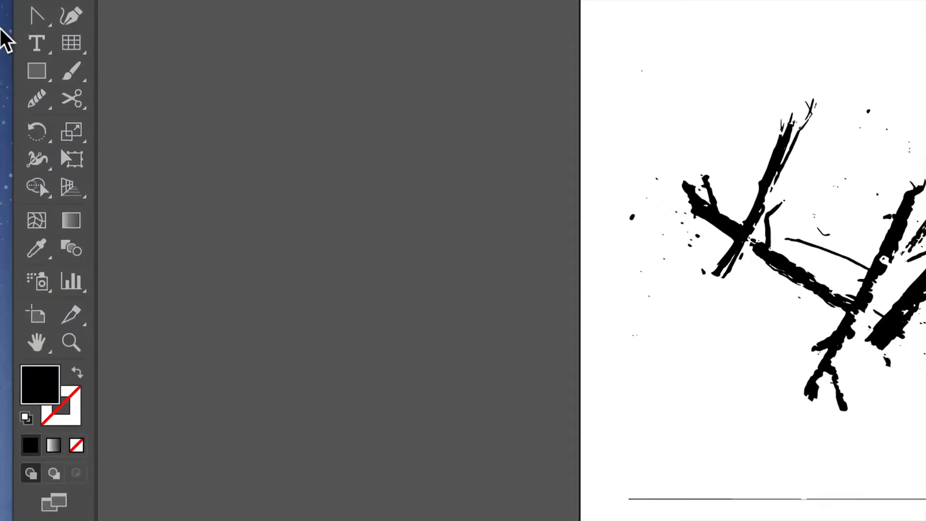
Step: Erase the speckled noise along the upper edge of the stick-bundle tracing with the Eraser tool
click(47, 97)
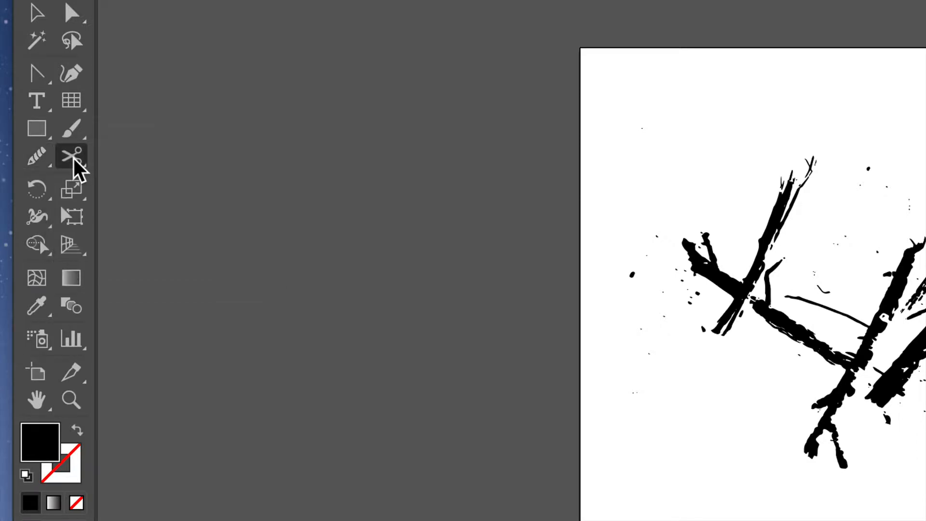
click(72, 158)
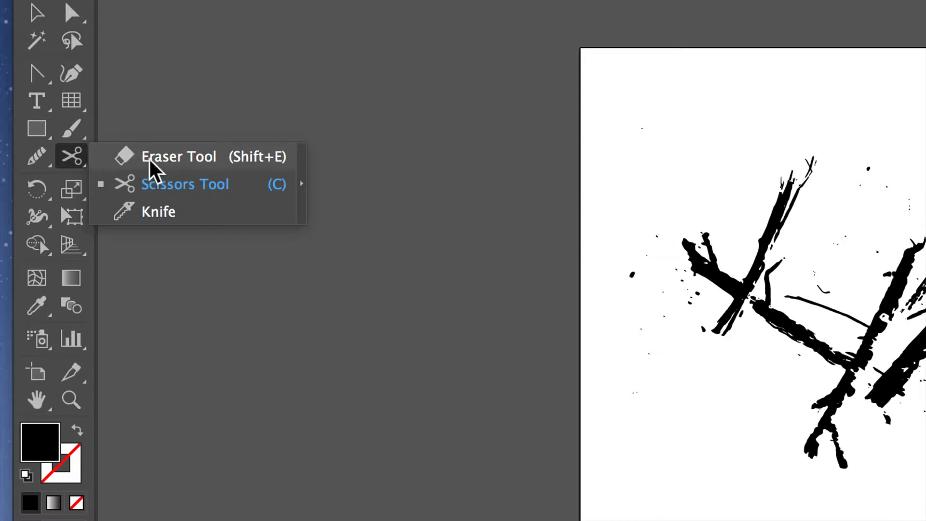
click(126, 156)
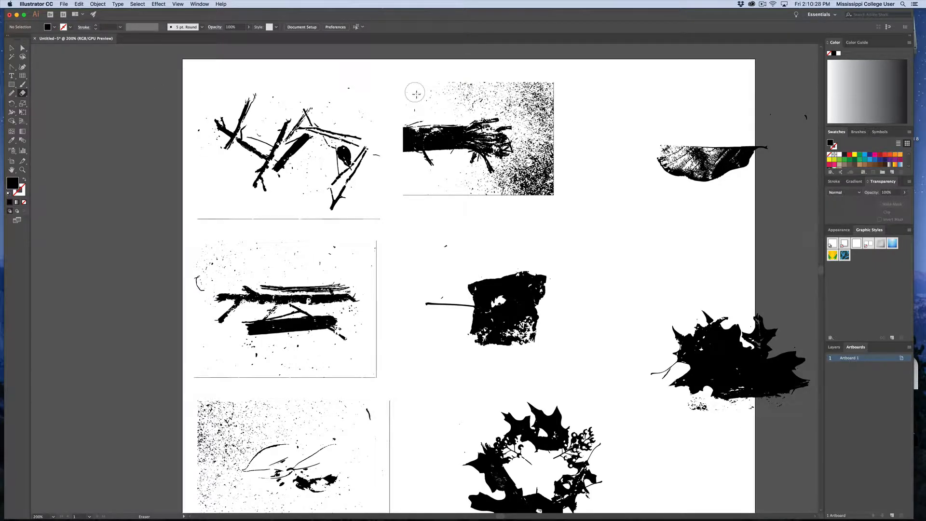
mouse_move(416, 93)
mouse_down()
mouse_move(537, 87)
mouse_move(554, 91)
mouse_move(541, 113)
mouse_up()
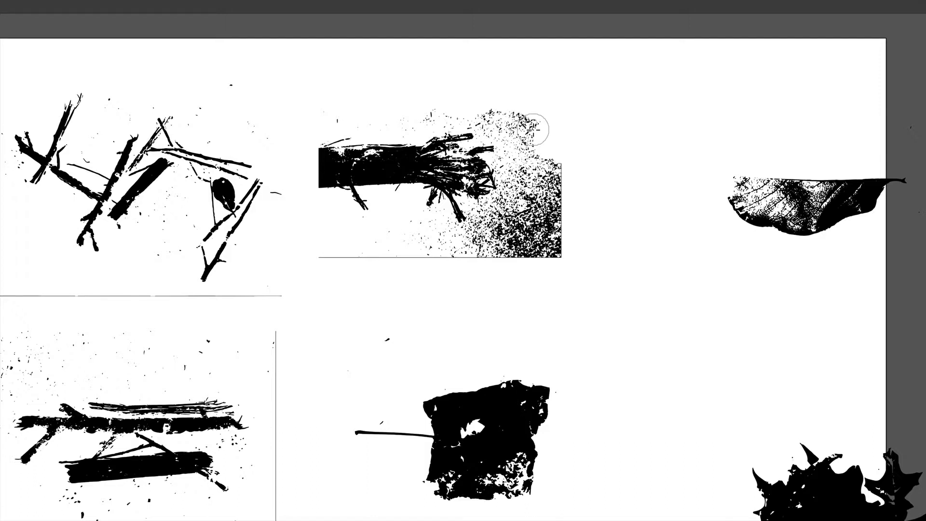
Step: Enlarge the eraser and remove the dense speckles and border lines beyond the twig ends and below the stick bundle
key(bracketright)
key(bracketright)
key(bracketright)
key(bracketright)
key(bracketright)
key(bracketleft)
key(bracketleft)
key(bracketleft)
key(bracketleft)
key(bracketright)
key(bracketright)
key(bracketright)
key(bracketright)
key(bracketright)
key(bracketright)
drag(534, 129, 537, 135)
mouse_move(542, 243)
mouse_down()
mouse_move(494, 265)
mouse_move(337, 270)
mouse_up()
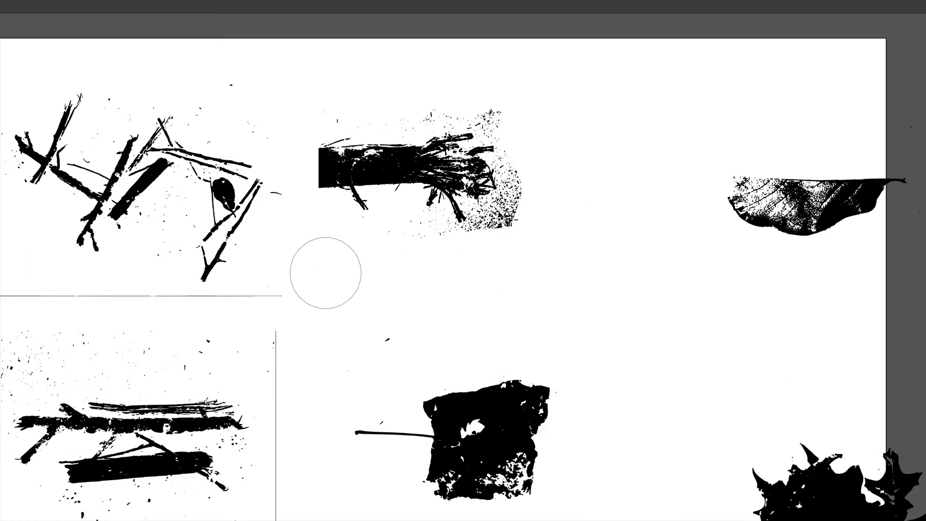
mouse_move(483, 237)
mouse_down()
mouse_move(513, 232)
mouse_move(536, 207)
mouse_move(530, 154)
mouse_up()
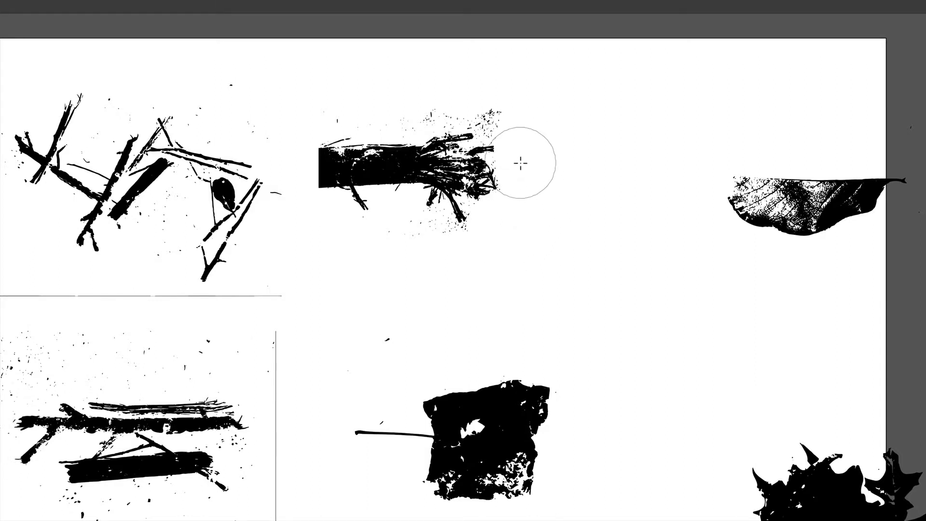
Step: Reduce the eraser size and clear the remaining specks above and below the stick bundle
key(bracketleft)
key(bracketleft)
key(bracketleft)
mouse_move(498, 117)
mouse_down()
mouse_move(482, 109)
mouse_move(316, 116)
mouse_up()
mouse_move(405, 236)
mouse_down()
mouse_move(428, 228)
mouse_move(450, 238)
mouse_up()
Step: Erase the border line under the zigzag sticks and the upper part of the line beside the horizontal sticks
drag(284, 264, 510, 268)
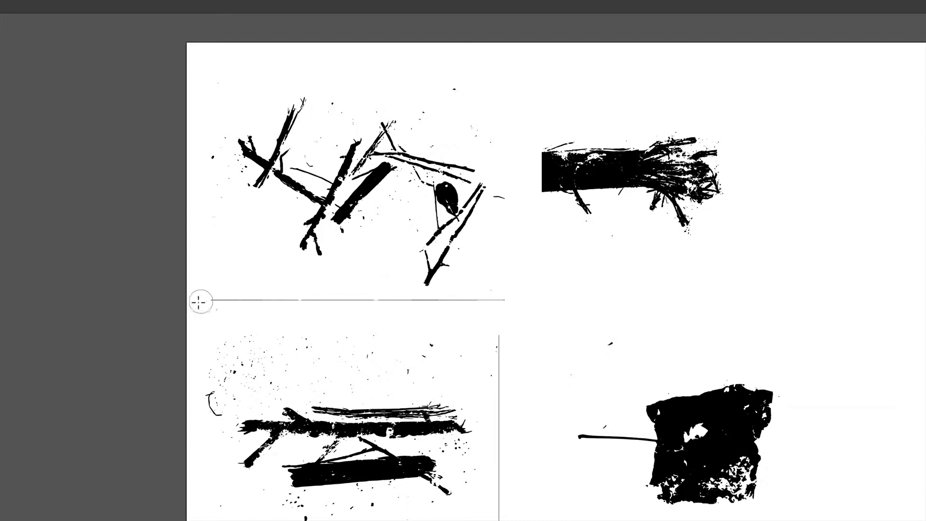
drag(198, 299, 519, 304)
drag(501, 348, 500, 424)
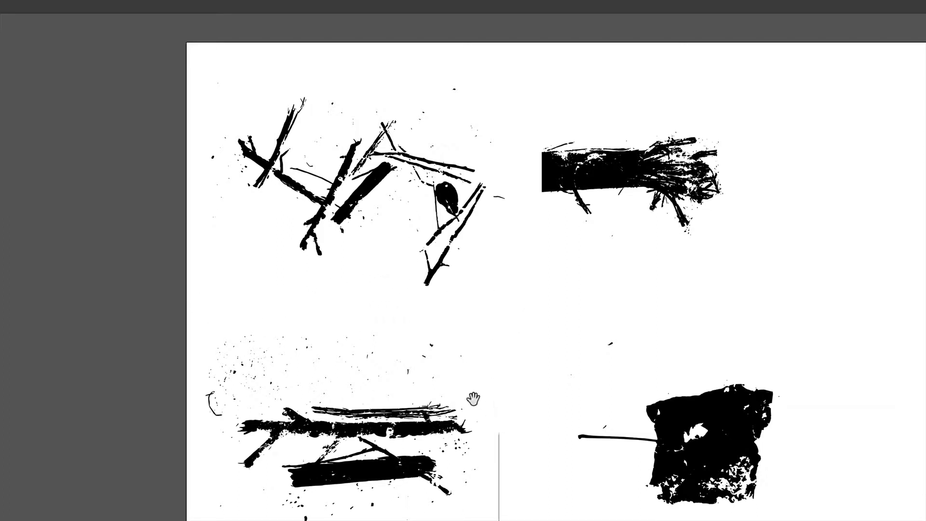
Step: Erase background noise around the twig-and-pod and flower tracings in the left column, and delete both tracings
scroll(474, 397, down, 3)
mouse_move(303, 254)
mouse_down()
mouse_move(205, 277)
mouse_move(220, 273)
mouse_move(223, 217)
mouse_move(366, 220)
mouse_move(300, 220)
mouse_move(256, 243)
mouse_move(305, 373)
mouse_move(250, 410)
mouse_move(193, 416)
mouse_move(326, 432)
mouse_move(491, 424)
mouse_move(491, 302)
mouse_move(490, 318)
mouse_move(455, 340)
mouse_move(463, 320)
mouse_move(467, 331)
mouse_move(398, 414)
mouse_move(372, 405)
mouse_move(376, 380)
mouse_move(338, 394)
mouse_up()
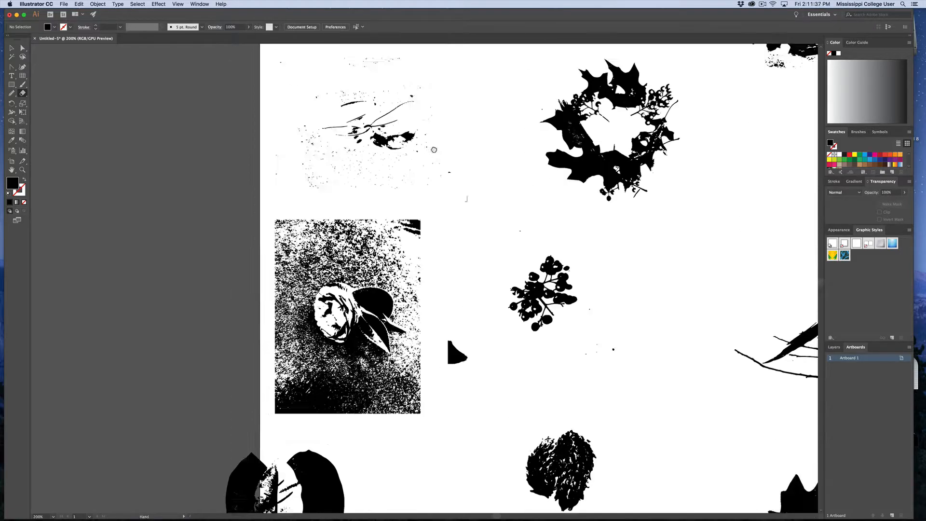
drag(295, 180, 377, 179)
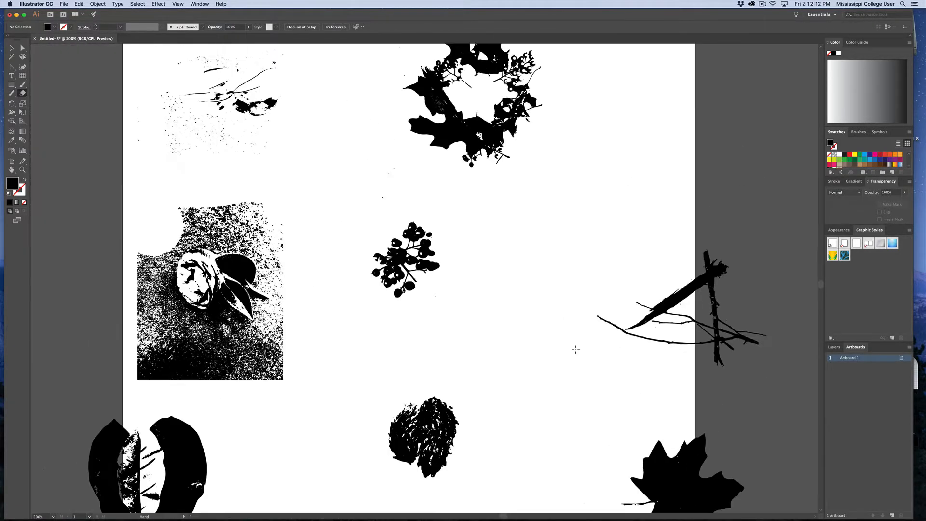
key(super+1)
key(Delete)
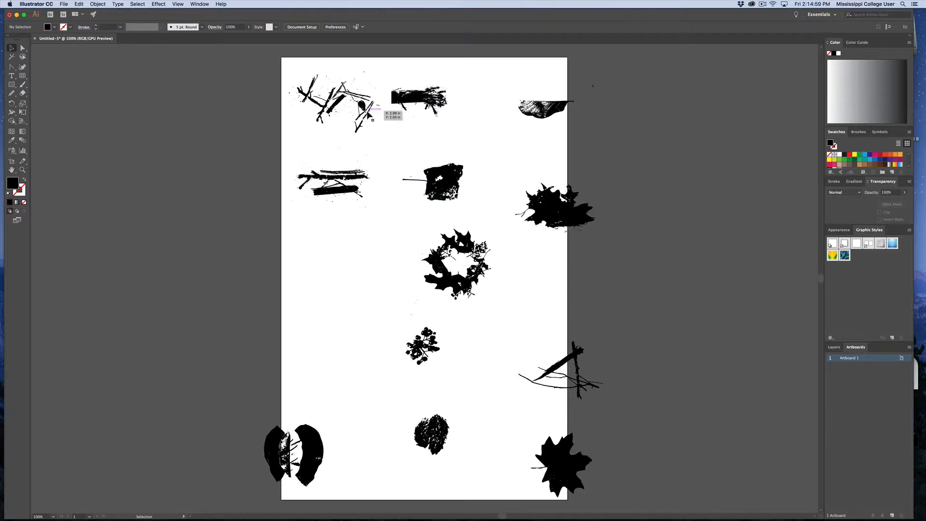
Step: Move the left- and middle-column stick, leaf, wreath and pod tracings off the artboard onto the pasteboard beside it
drag(356, 110, 169, 110)
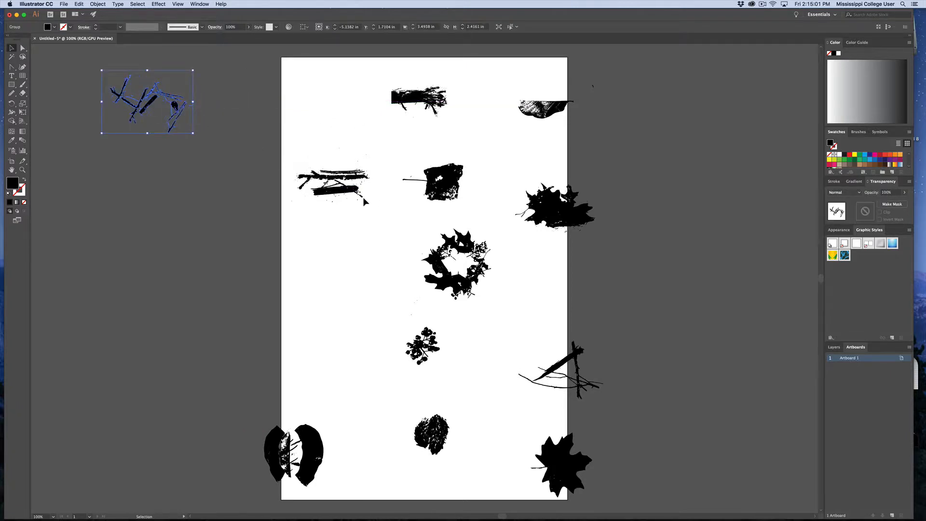
drag(342, 190, 140, 174)
drag(409, 100, 135, 235)
drag(443, 180, 119, 296)
drag(475, 295, 107, 396)
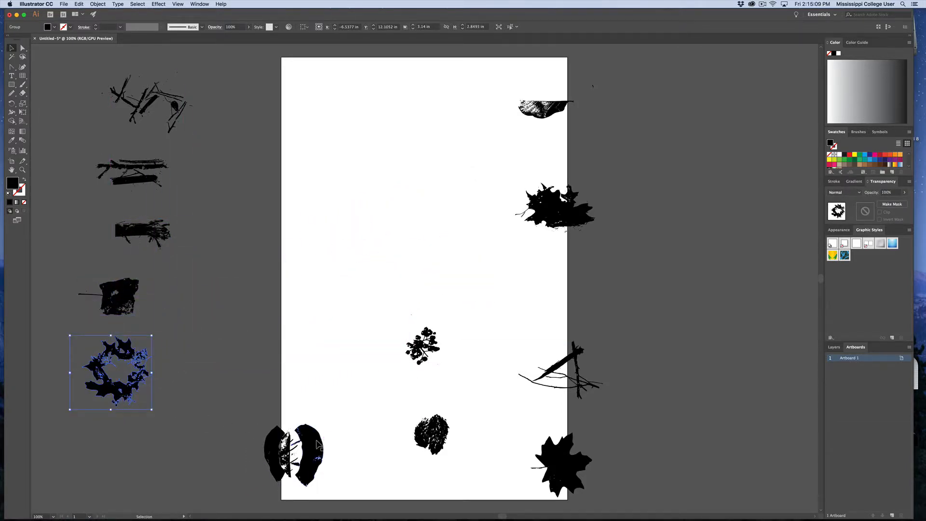
drag(299, 451, 145, 454)
drag(437, 437, 237, 382)
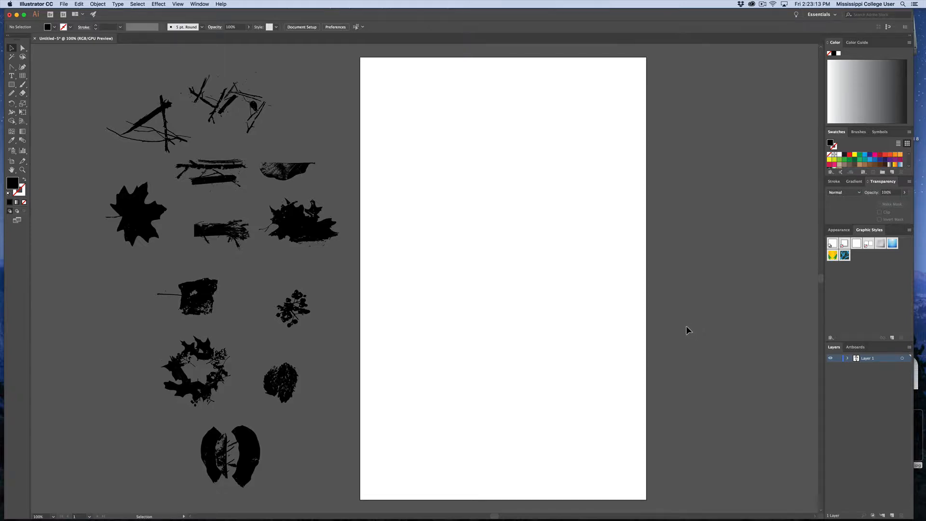
Step: Place AlphabetTemplate.jpg from the Desktop with the Link and Template options enabled
click(63, 4)
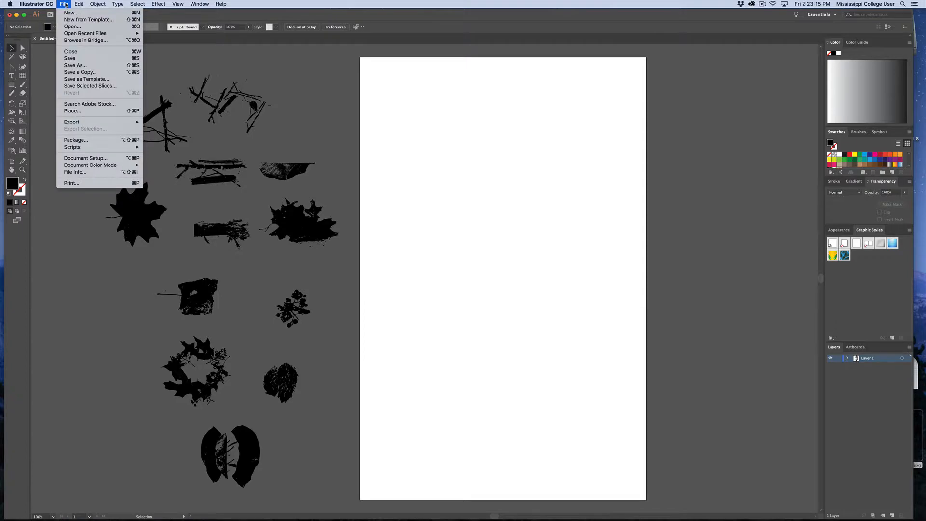
click(92, 111)
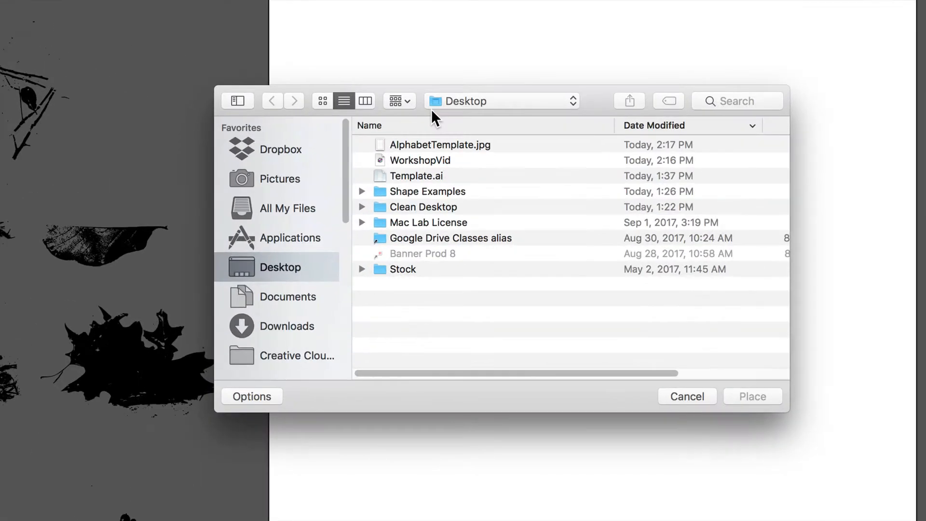
click(431, 145)
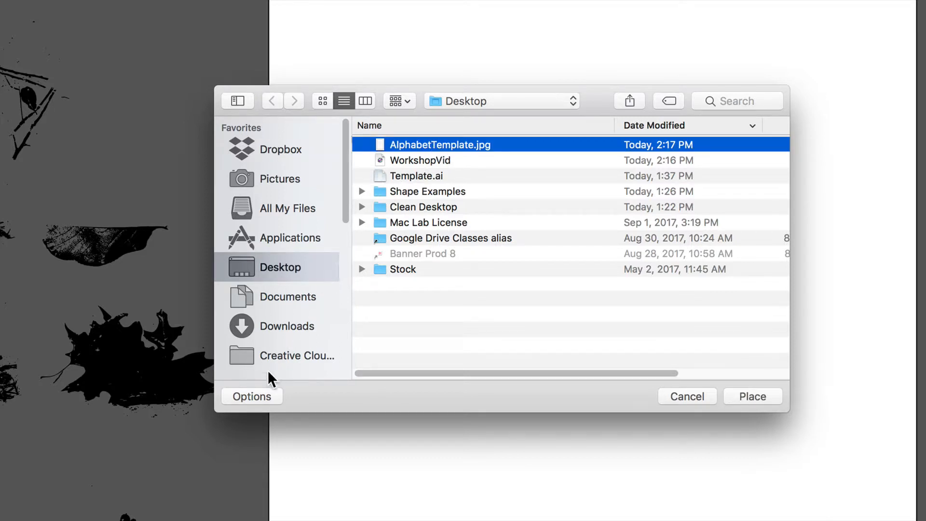
click(262, 393)
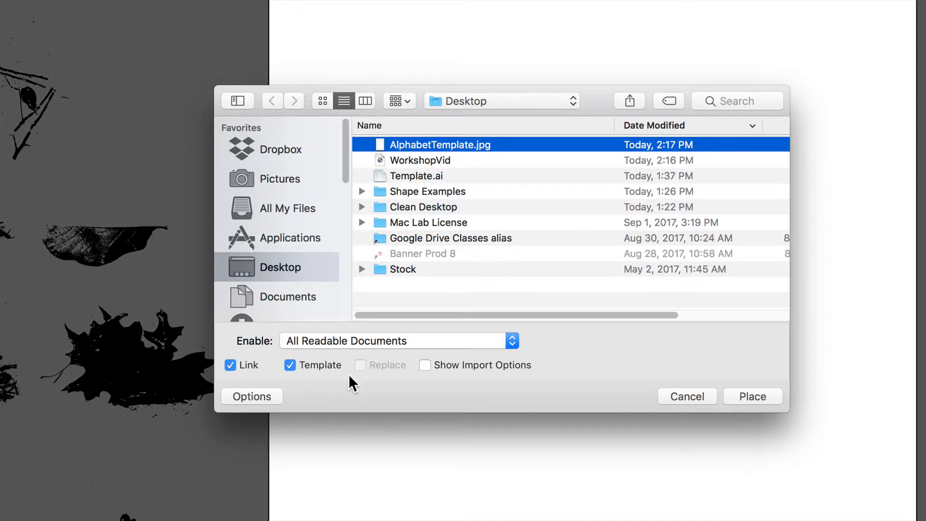
click(745, 394)
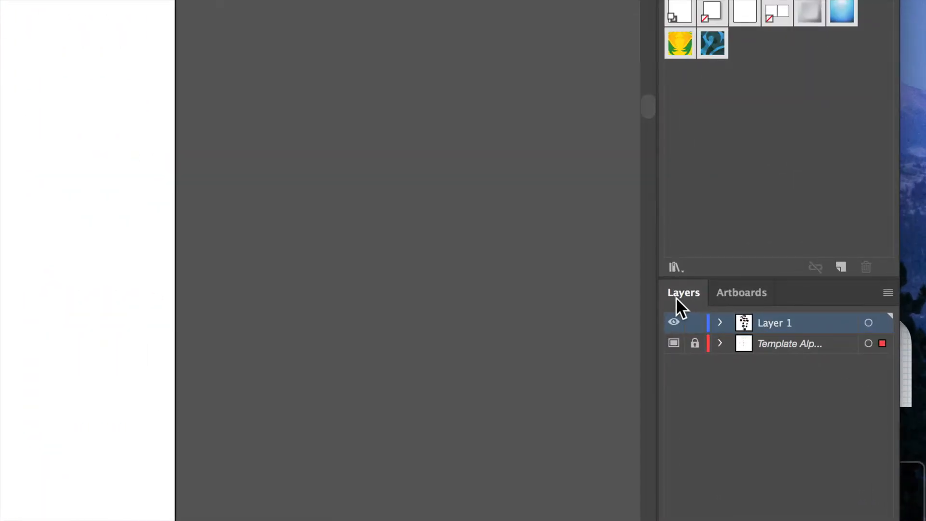
Step: Unlock the template layer to line the alphabet grid up with the artboard, then relock it and make Layer 1 active
click(695, 346)
click(777, 348)
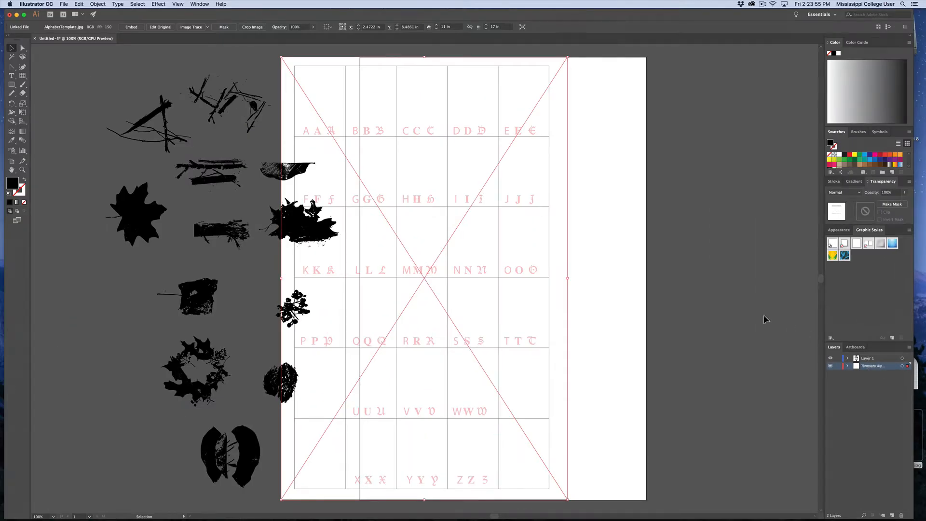
drag(529, 265, 607, 269)
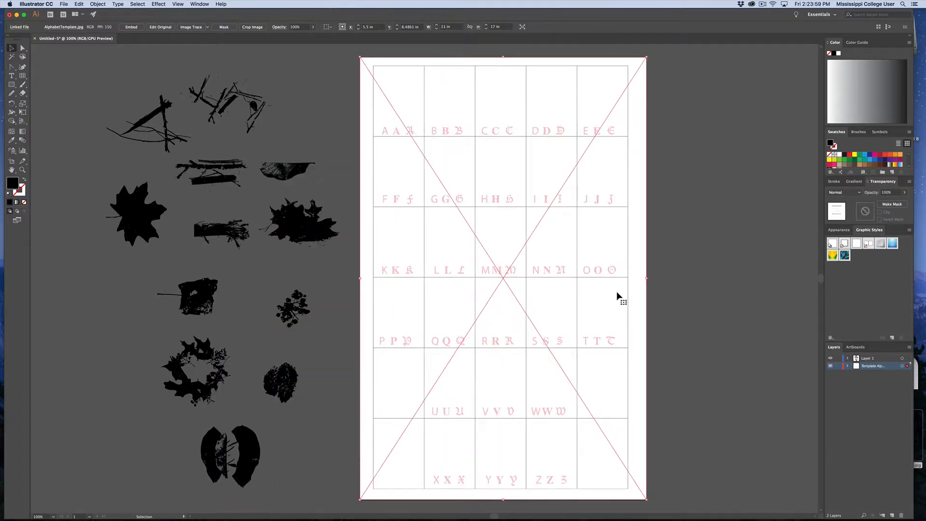
click(716, 316)
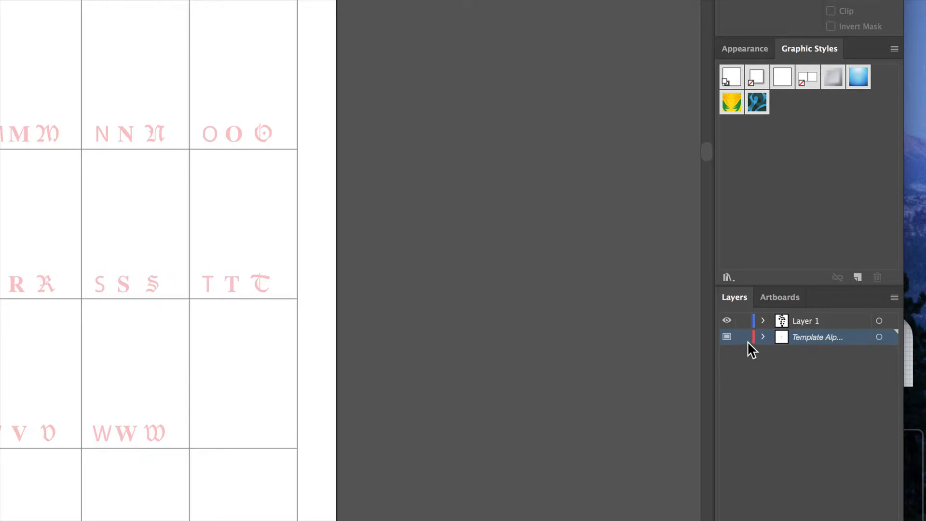
click(744, 338)
click(803, 321)
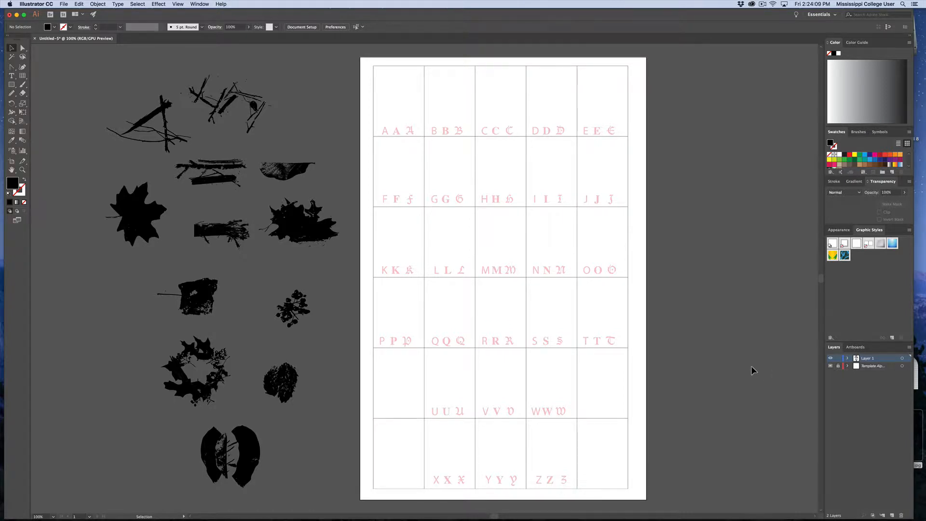
Step: Copy the horizontal sticks tracing from the pasteboard beside the artboard
scroll(690, 269, up, 3)
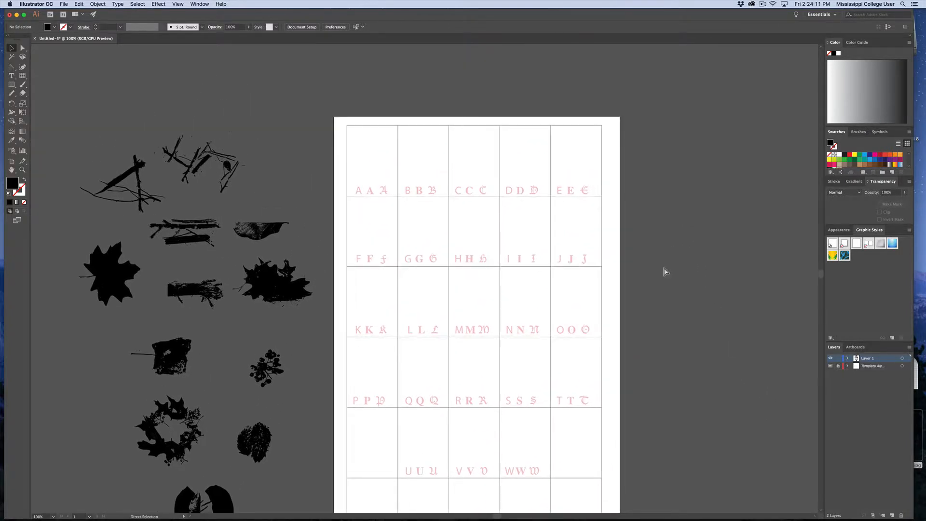
key(super+equal)
key(super+equal)
drag(663, 265, 565, 380)
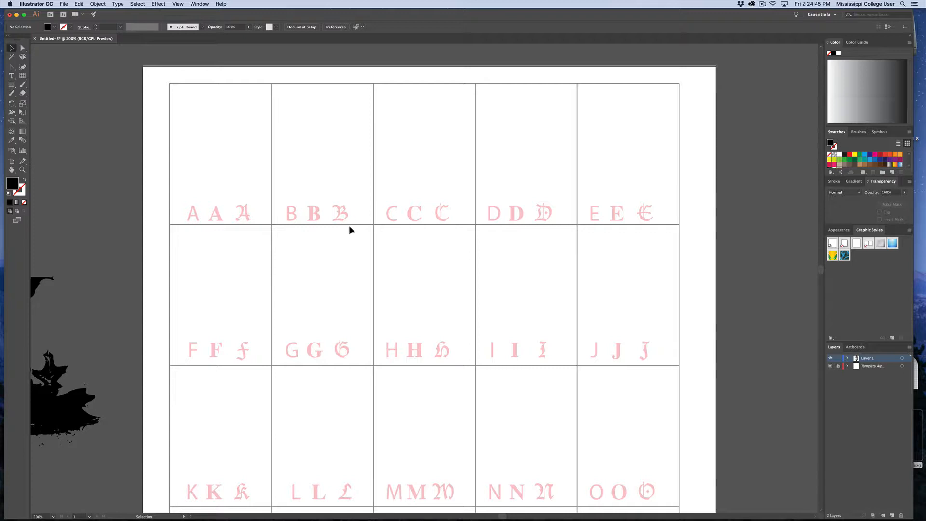
scroll(225, 244, left, 5)
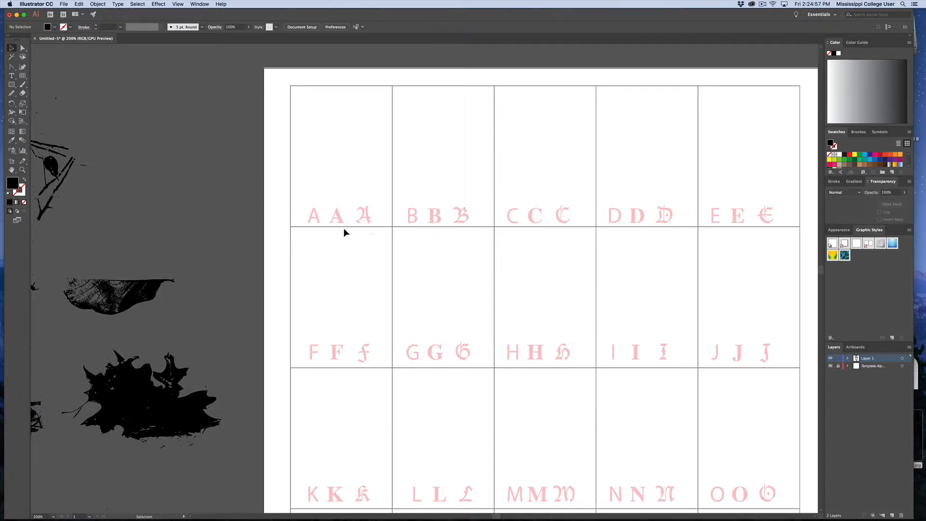
drag(215, 238, 542, 223)
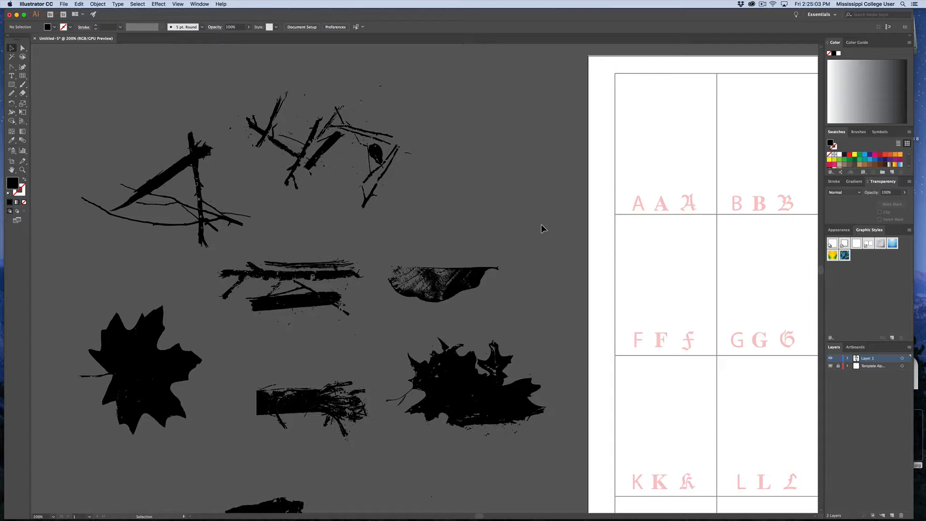
click(315, 285)
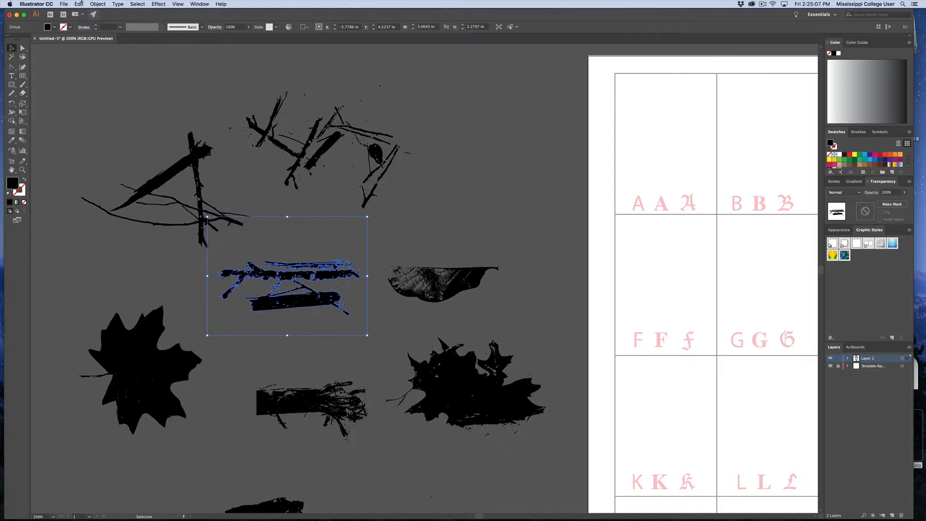
click(79, 3)
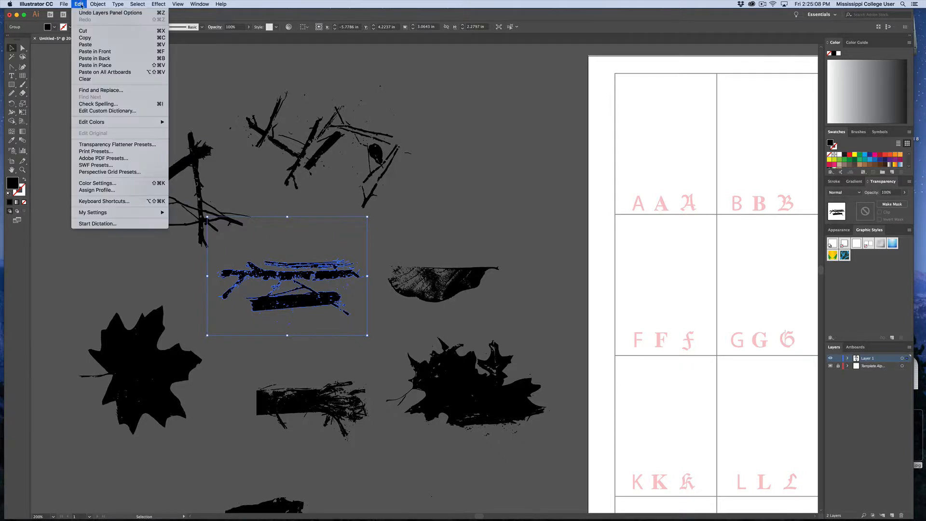
click(89, 41)
Step: Paste the copied sticks onto the artboard and move them up over the A cell of the alphabet grid
click(560, 123)
drag(560, 124, 209, 124)
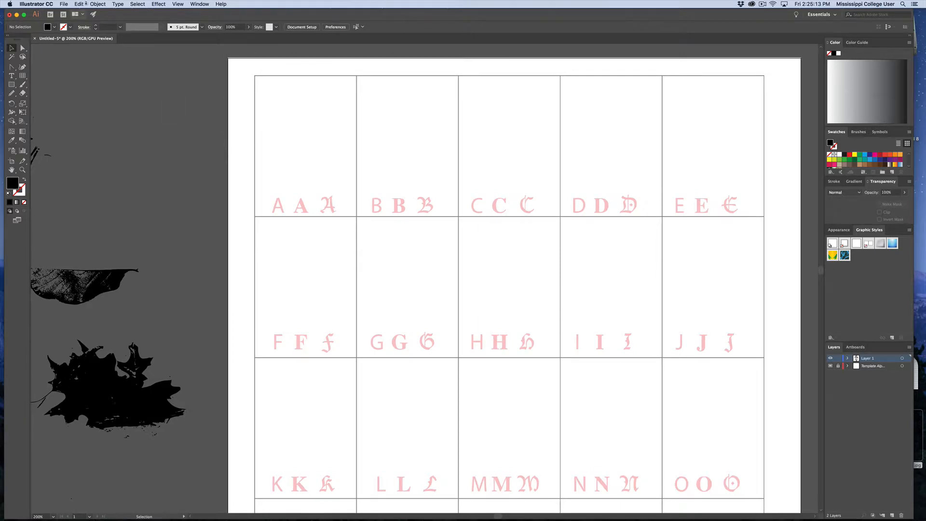
click(84, 4)
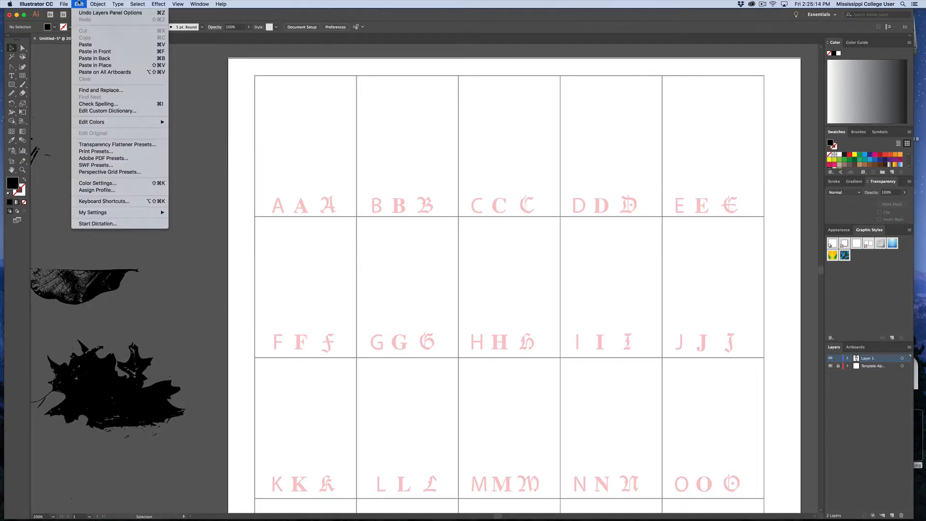
click(93, 47)
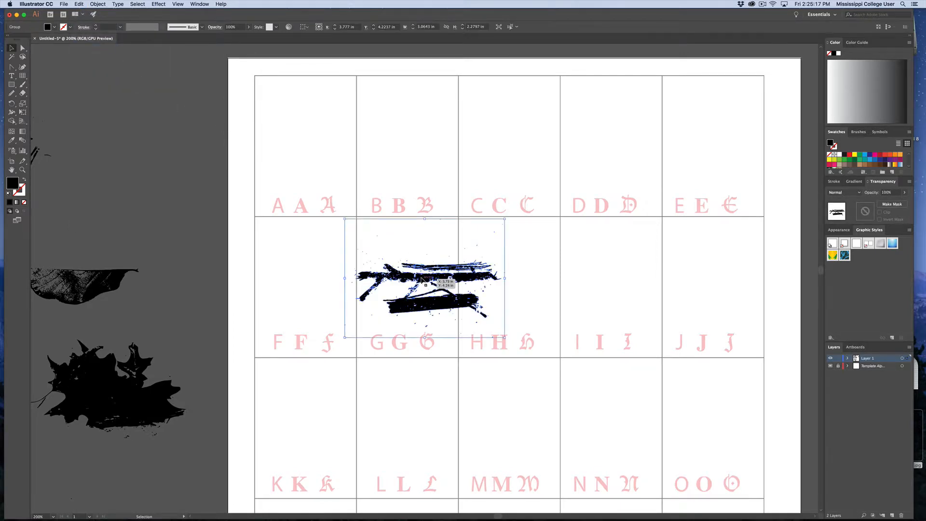
drag(422, 280, 306, 146)
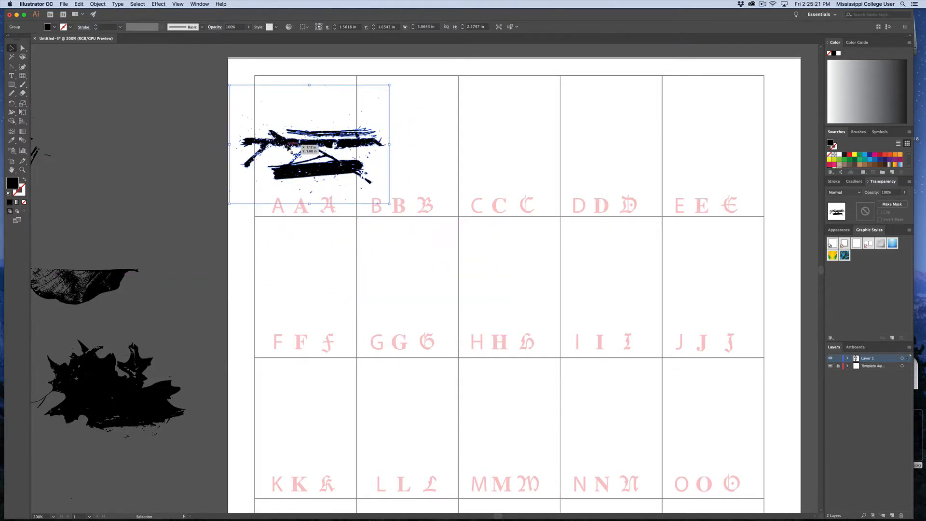
Step: Scale the pasted sticks down proportionally to fit the width of the A cell and center them inside it
key(super+equal)
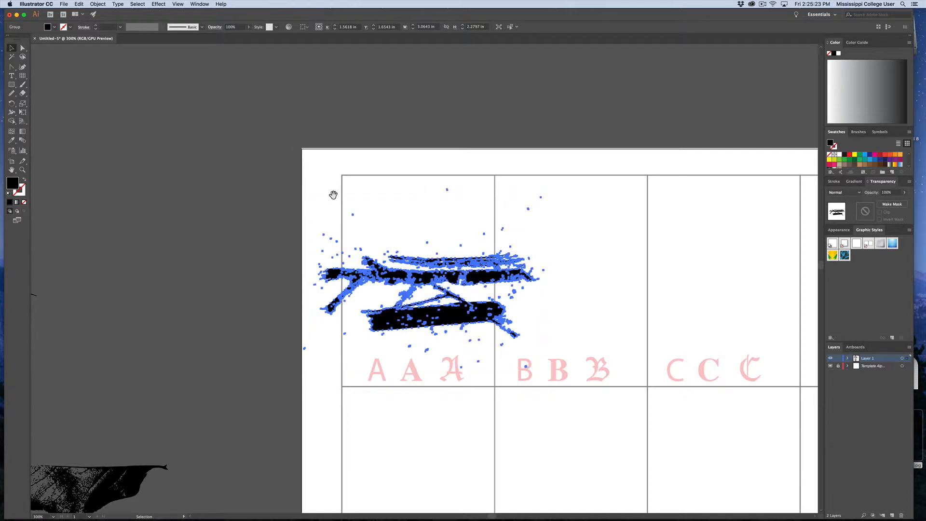
scroll(300, 192, right, 2)
scroll(299, 192, down, 1)
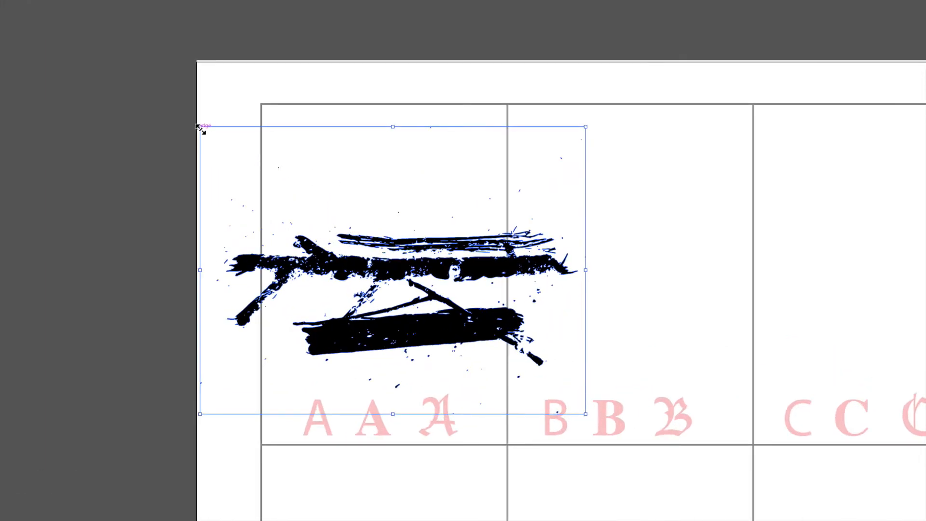
drag(199, 127, 375, 276)
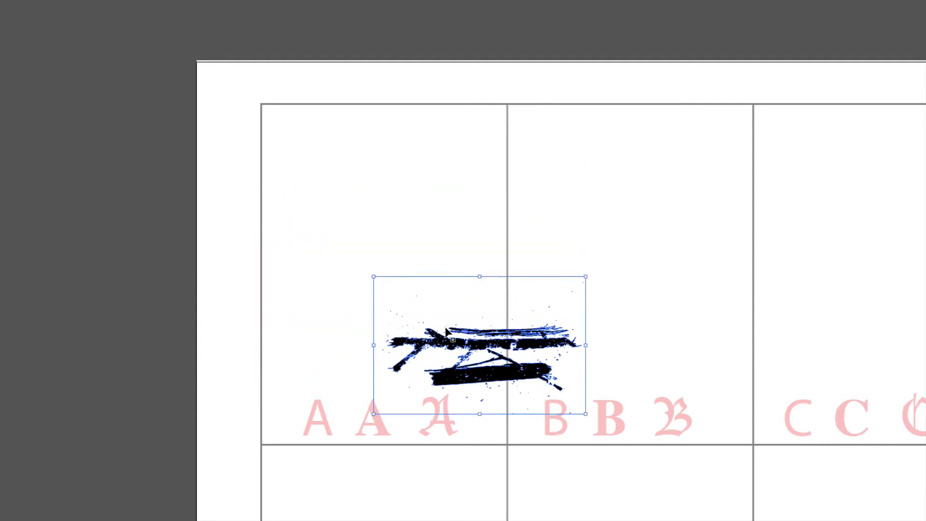
drag(470, 349, 378, 250)
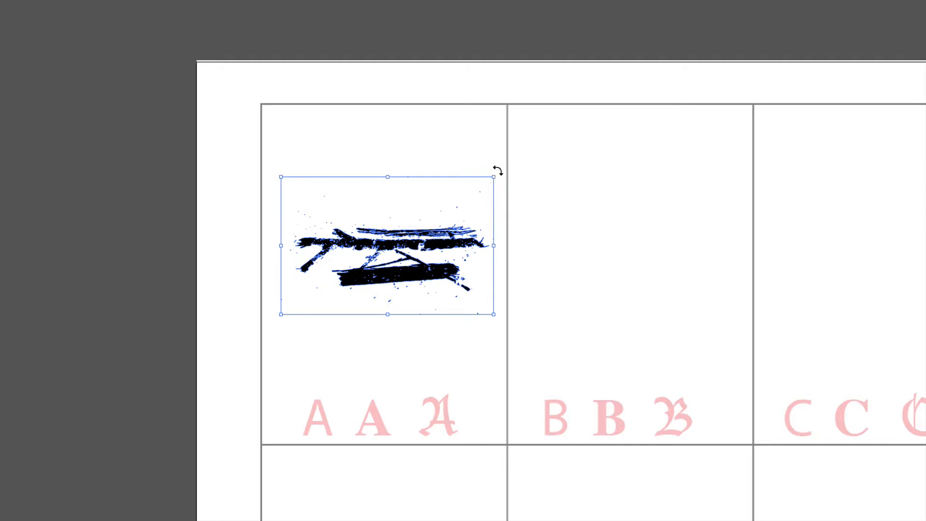
Step: Rotate the sticks to a steep rightward slant, narrow them slightly, and place them along the left side of the A cell
drag(498, 170, 362, 121)
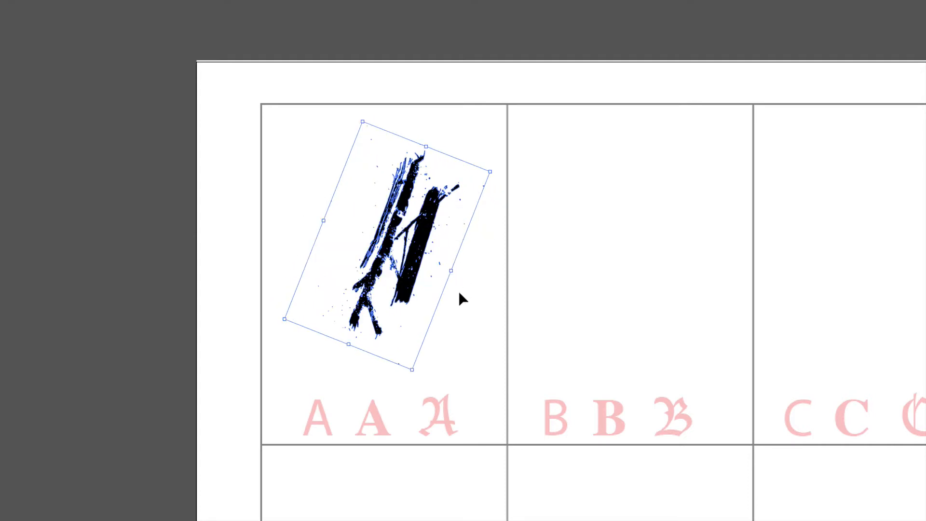
drag(453, 276, 434, 266)
drag(319, 218, 323, 253)
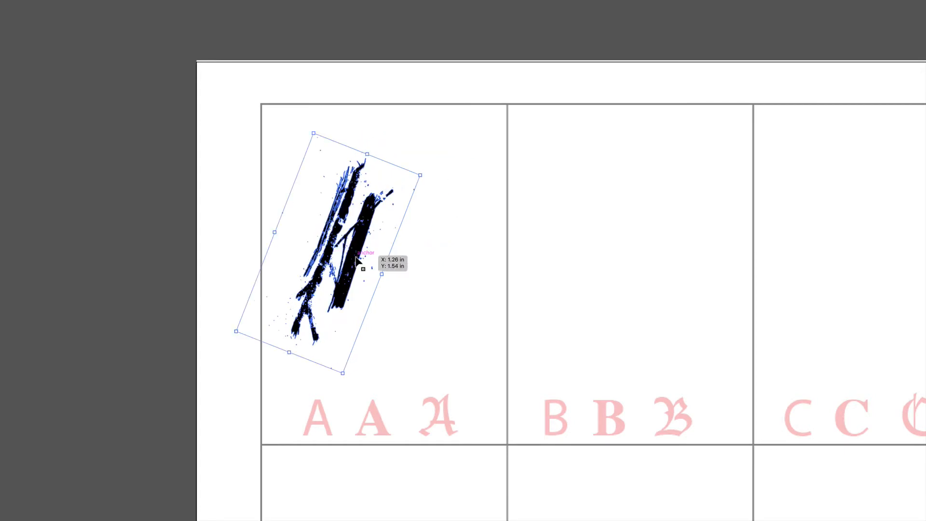
click(433, 290)
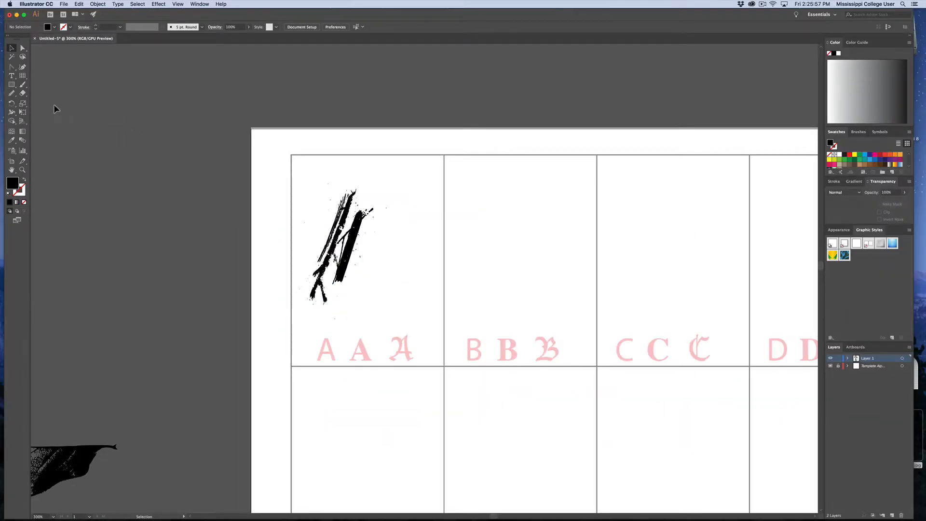
Step: Erase the thick stick from the slanted group, keeping only the thin forked branch as the left leg of the A
key(shift+e)
mouse_move(372, 220)
mouse_down()
mouse_move(362, 221)
mouse_move(358, 284)
mouse_up()
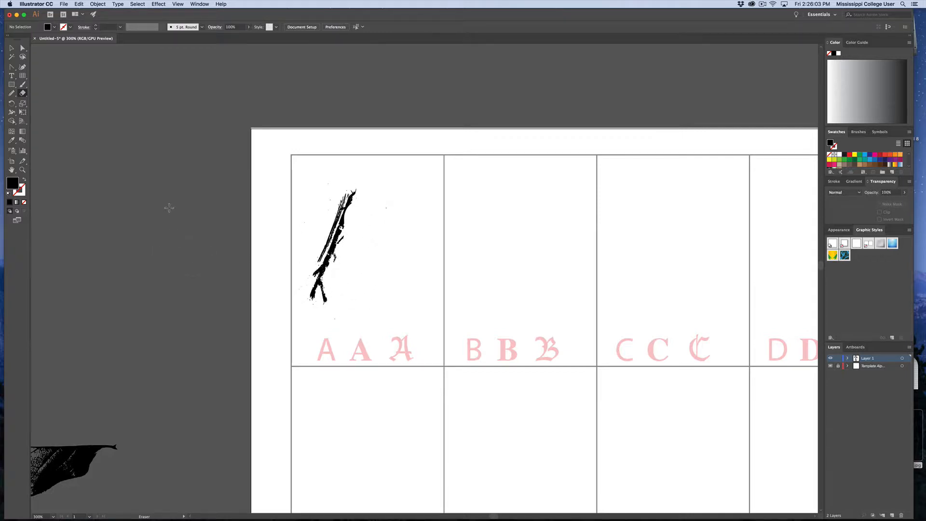
click(11, 48)
Step: Paste another copy of the horizontal sticks onto the artboard over the F and G cells
drag(136, 143, 397, 146)
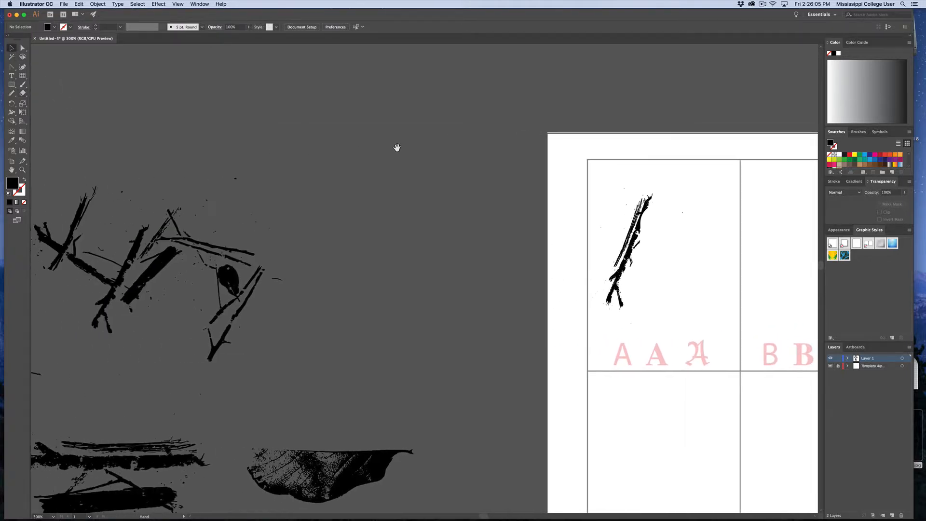
drag(239, 291, 541, 149)
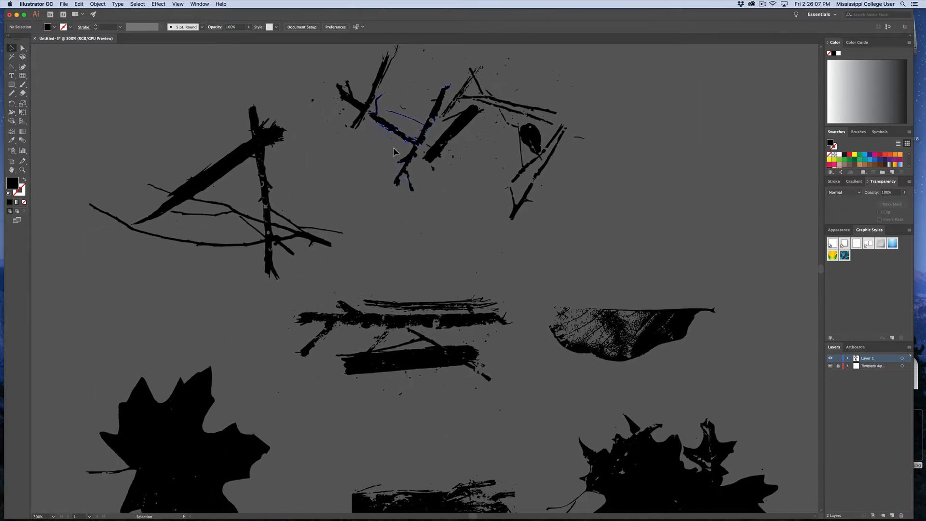
click(433, 327)
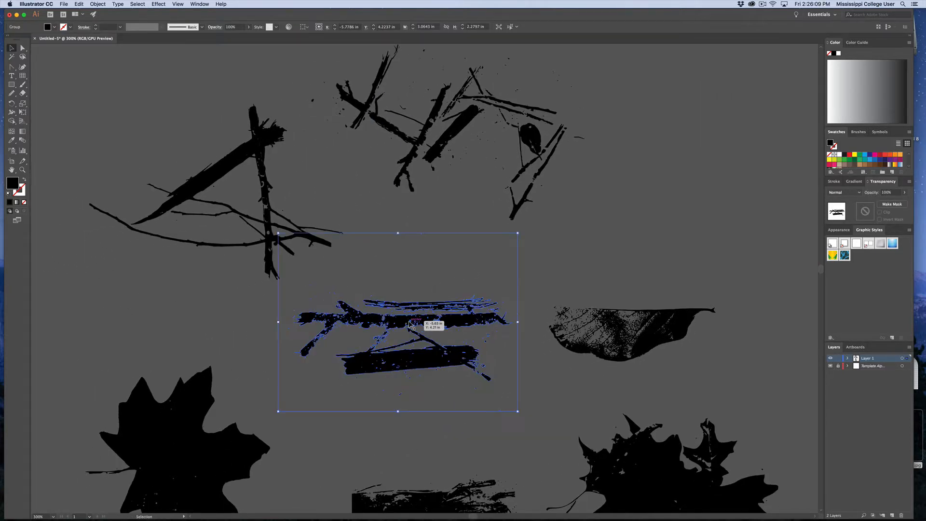
key(super+minus)
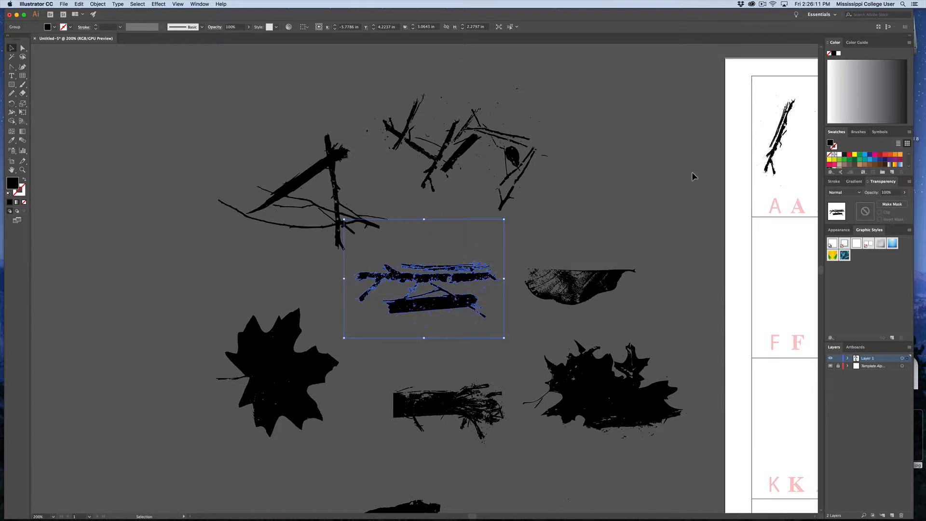
drag(692, 174, 265, 188)
key(super+v)
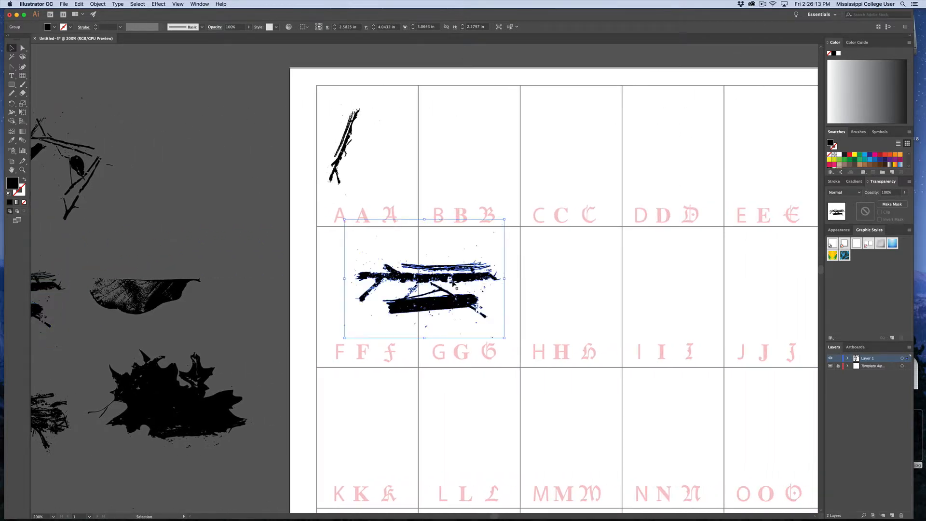
Step: Erase the upper branches from the second sticks copy, keeping only the thick lower stick
key(shift+e)
mouse_move(357, 270)
mouse_down()
mouse_move(518, 272)
mouse_move(449, 262)
mouse_move(459, 270)
mouse_move(360, 286)
mouse_move(360, 294)
mouse_move(353, 282)
mouse_move(366, 252)
mouse_move(403, 260)
mouse_move(374, 242)
mouse_up()
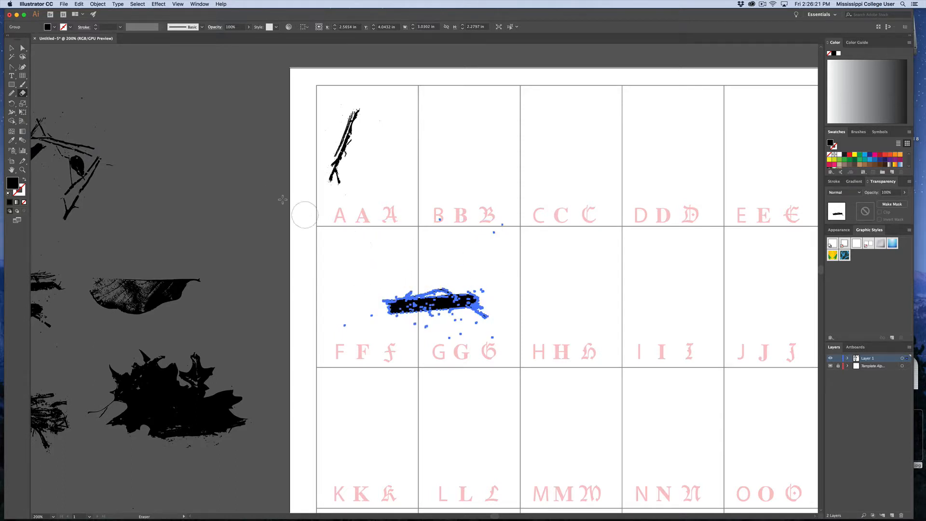
key(v)
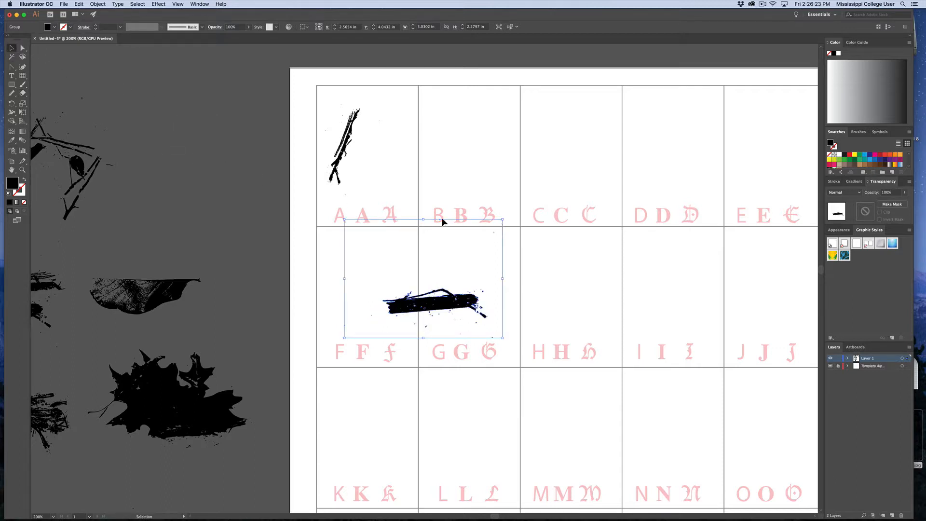
Step: Rotate the thick stick to slant down to the right, and move and shrink it to form the right leg of the A
drag(506, 216, 287, 217)
key(super+shift+a)
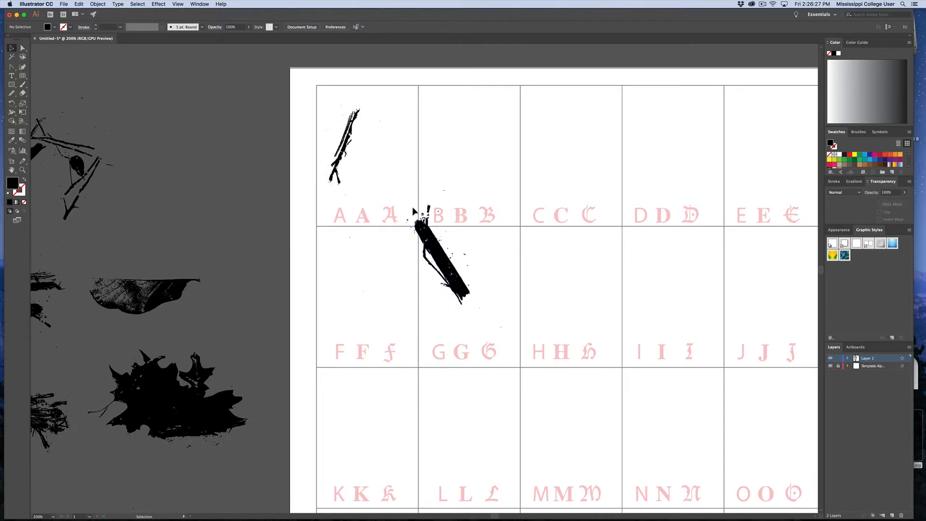
mouse_move(426, 242)
mouse_down()
mouse_move(396, 161)
mouse_move(363, 130)
mouse_up()
mouse_move(448, 210)
mouse_down()
mouse_move(415, 199)
mouse_move(385, 170)
mouse_up()
click(277, 169)
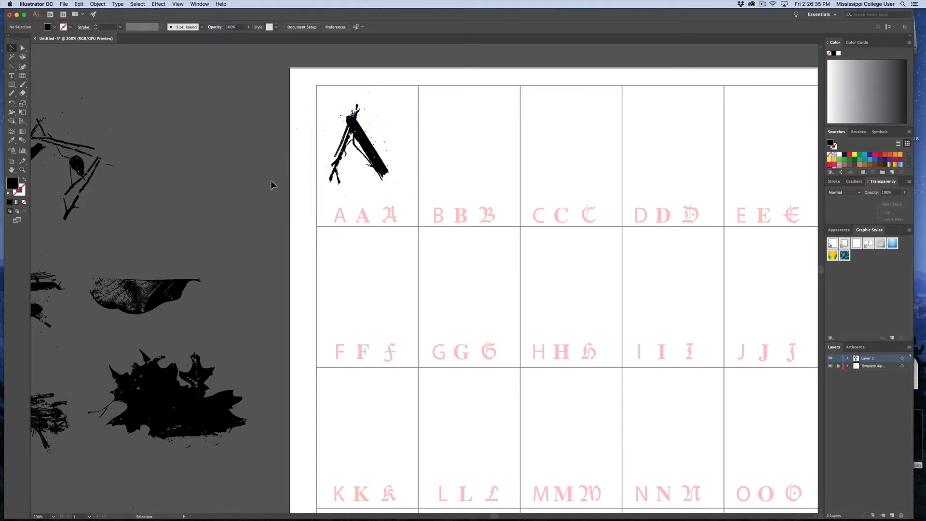
Step: Duplicate the half-leaf tracing into the A cell and scale it down as the crossbar between the two legs
drag(173, 286, 397, 225)
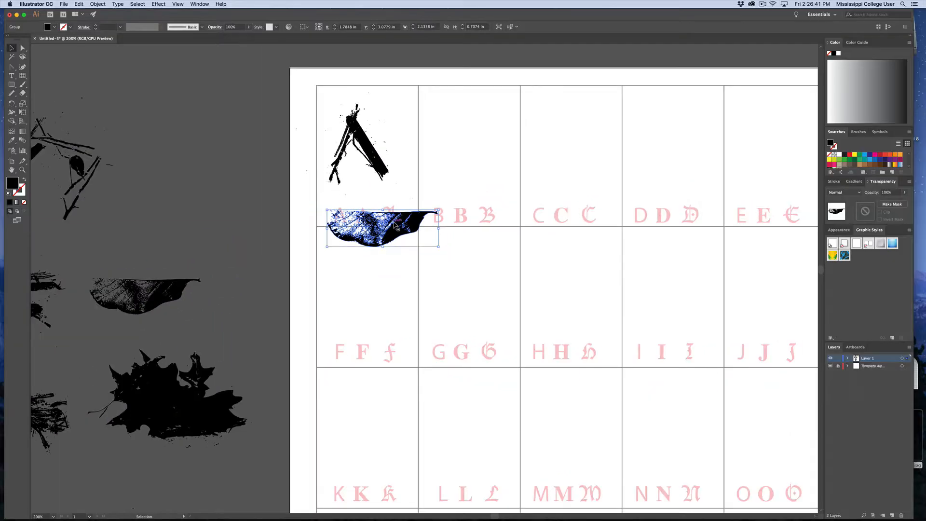
key(super+equal)
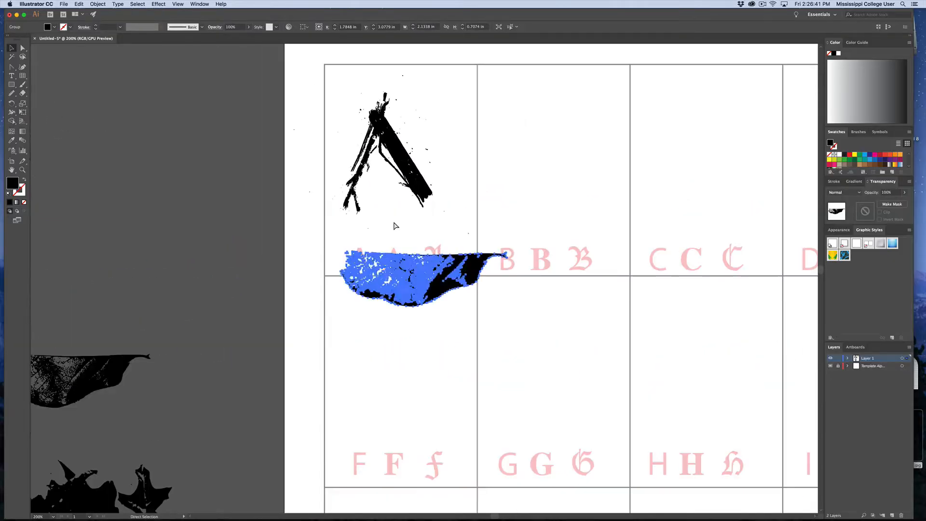
drag(427, 307, 374, 186)
Step: Select all pieces of the assembled A and enlarge the letter slightly within its cell
click(394, 206)
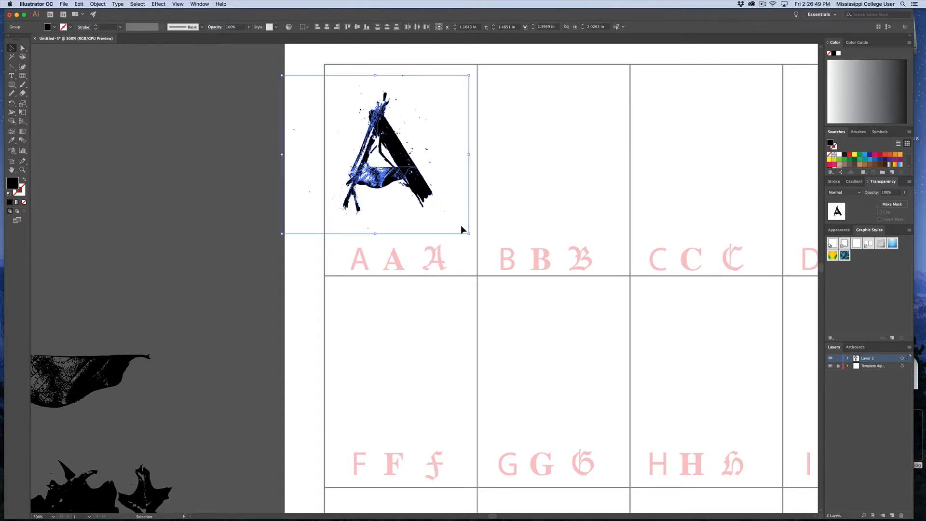
drag(471, 236, 483, 246)
click(505, 216)
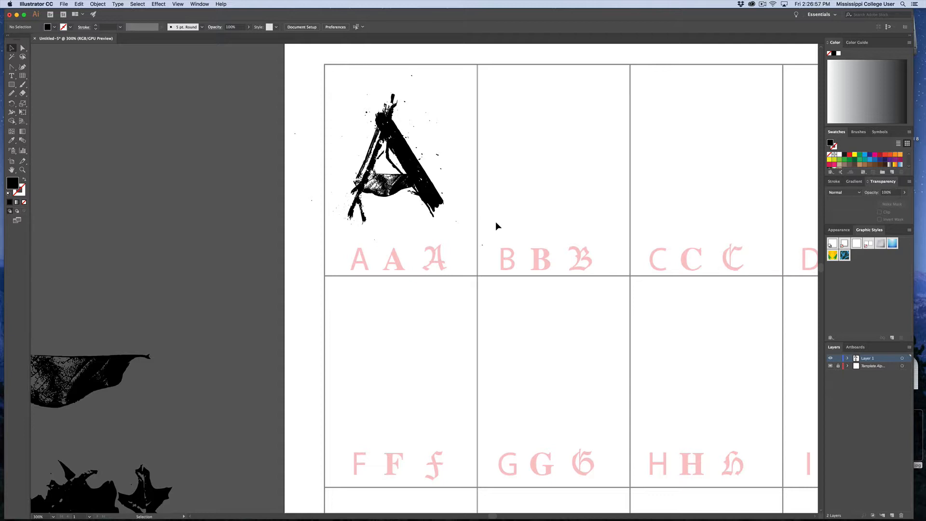
click(400, 193)
click(389, 189)
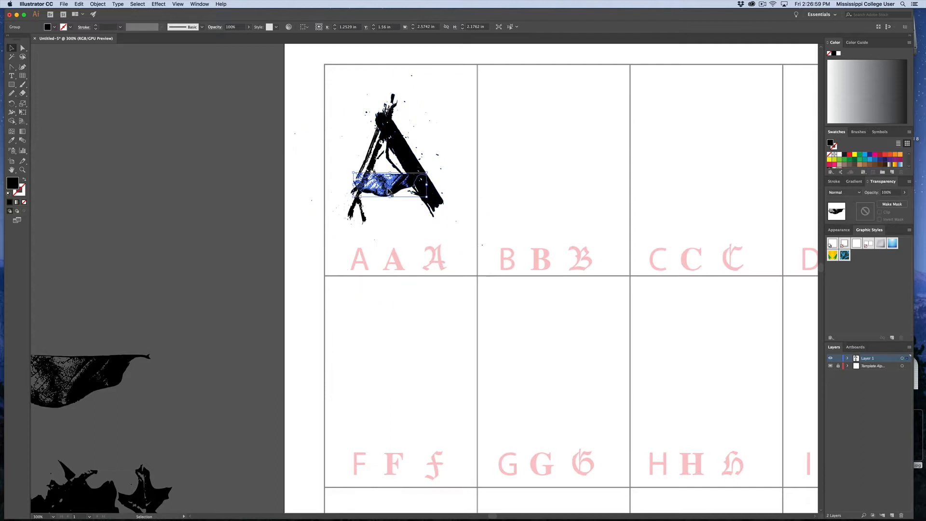
click(374, 161)
click(399, 163)
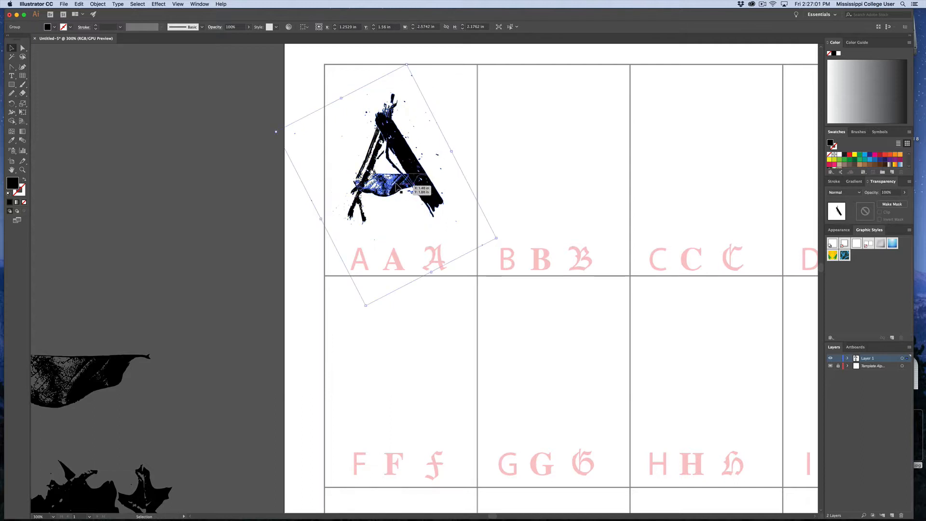
click(418, 229)
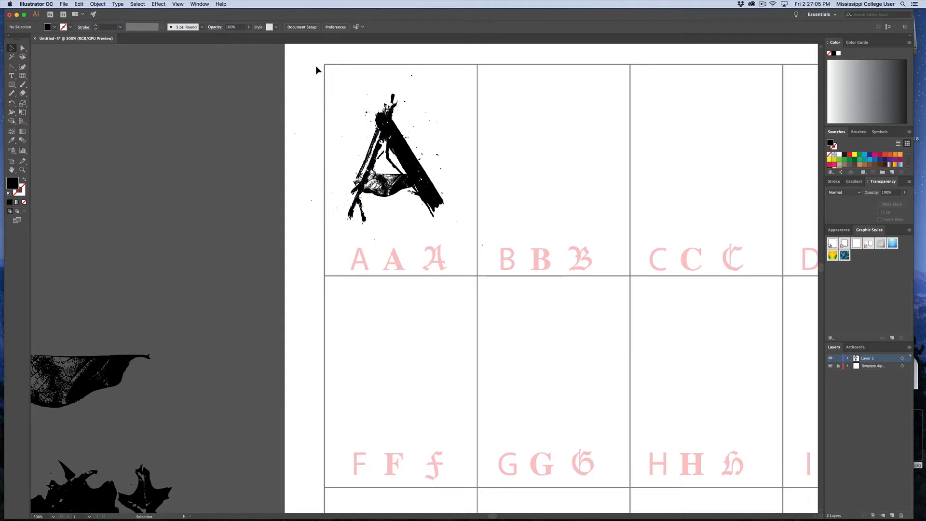
Step: Group all the pieces of the assembled A into one object
drag(316, 67, 463, 240)
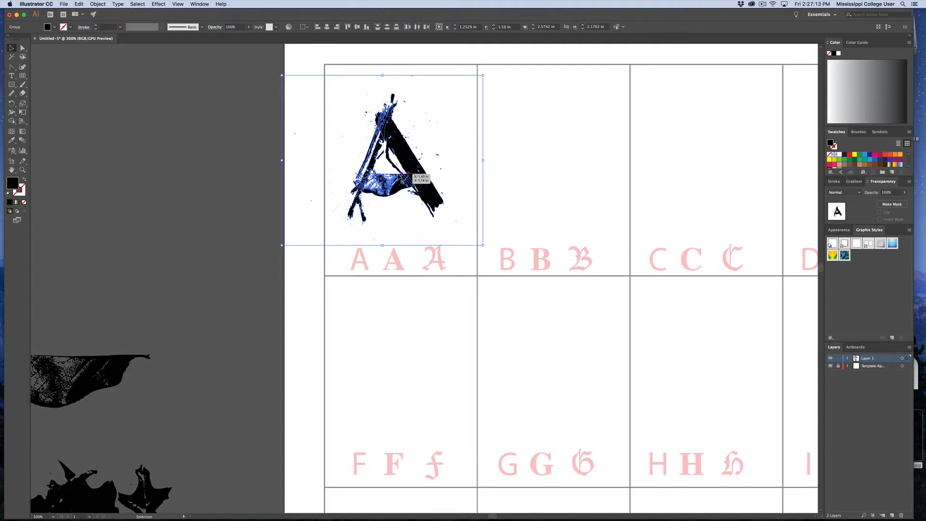
click(99, 4)
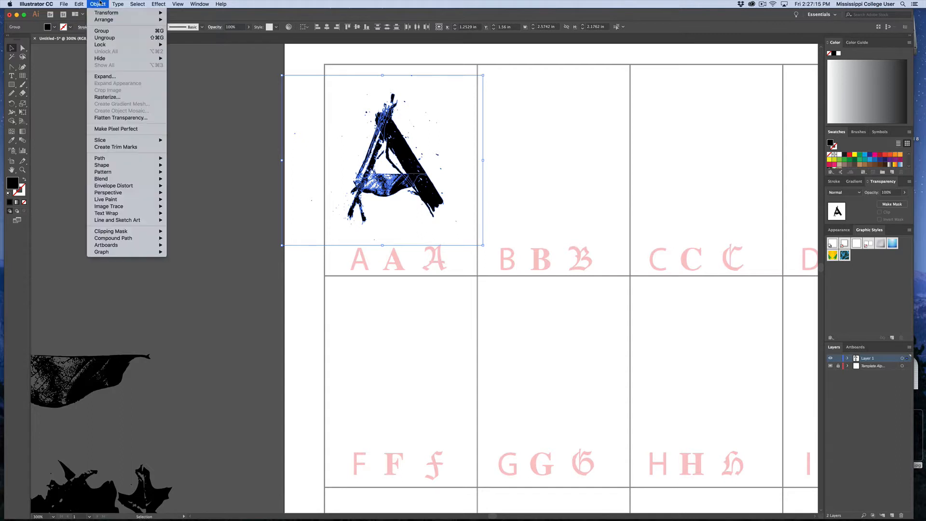
click(101, 31)
click(211, 137)
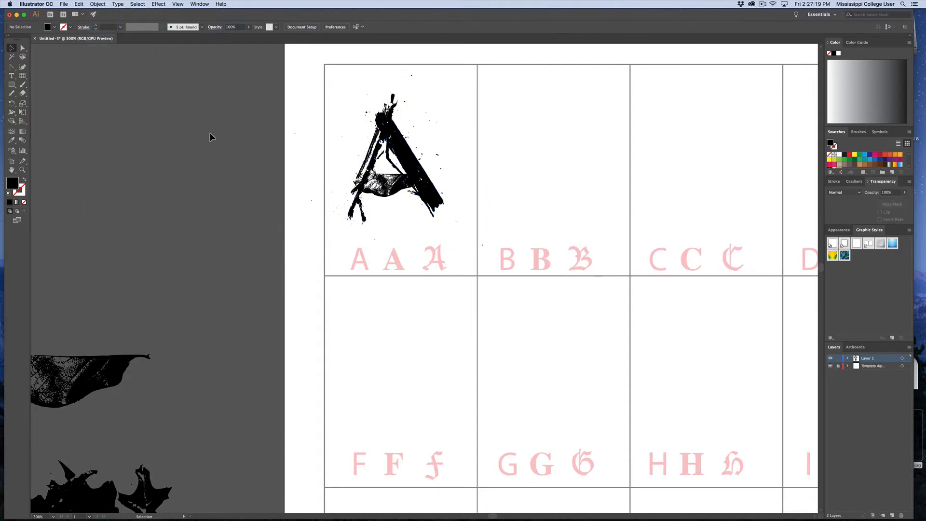
click(402, 158)
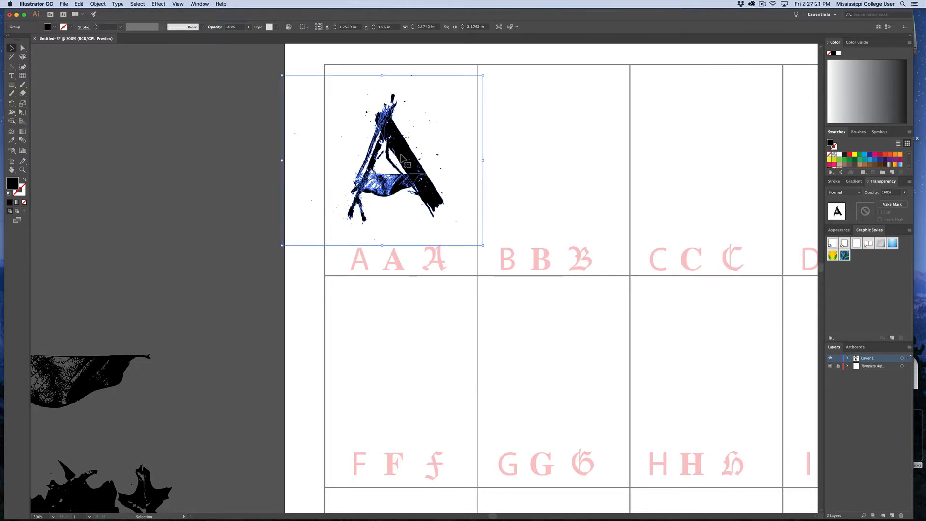
click(572, 169)
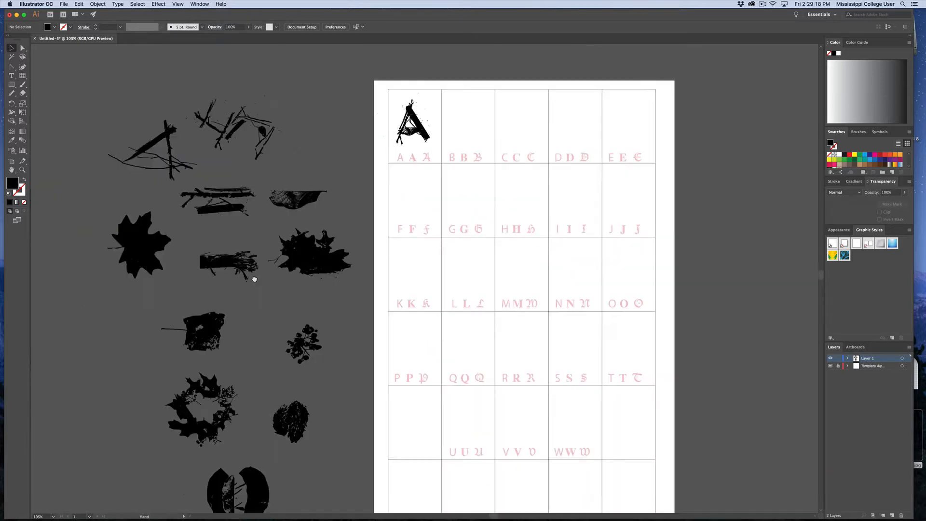
Step: Place copies of the leaf cluster and the leaf wreath tracings in the B column
drag(254, 280, 157, 298)
drag(204, 286, 372, 158)
mouse_move(128, 415)
mouse_down()
mouse_move(196, 387)
mouse_move(393, 175)
mouse_up()
key(super+equal)
key(super+equal)
key(super+equal)
key(shift+e)
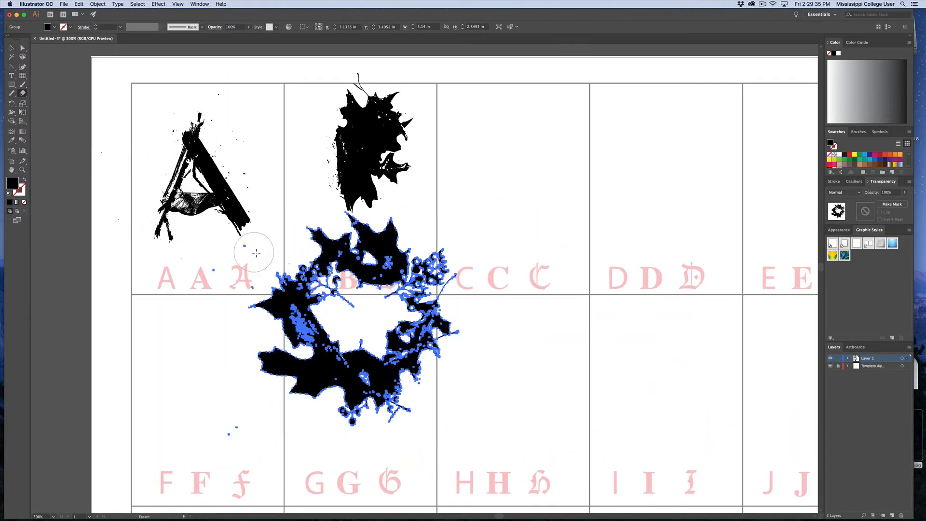
Step: Erase the left half of the wreath copy and fit the remaining half into the B cell as the lower bowl
drag(256, 252, 299, 405)
key(v)
drag(213, 434, 319, 339)
drag(410, 270, 375, 224)
Step: Erase the inner left part of the leaf cluster to try it as the upper bowl of the B
click(405, 157)
key(shift+e)
drag(338, 130, 347, 193)
key(v)
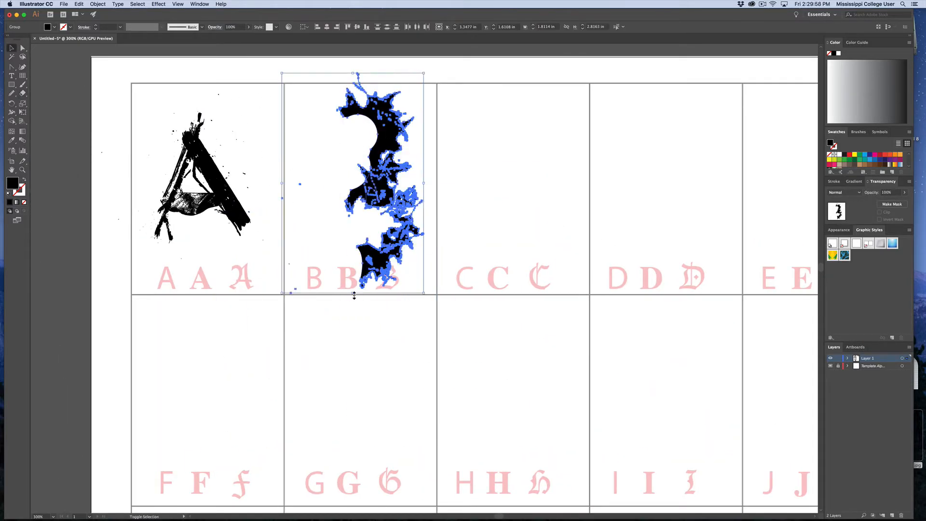
Step: Shorten the half-wreath and use a smaller copy of it in place of the leaf cluster as the B's upper bowl
drag(353, 294, 354, 258)
click(392, 154)
key(Delete)
drag(386, 226, 388, 135)
right_click(393, 115)
click(472, 209)
drag(426, 93, 304, 207)
drag(392, 156, 393, 137)
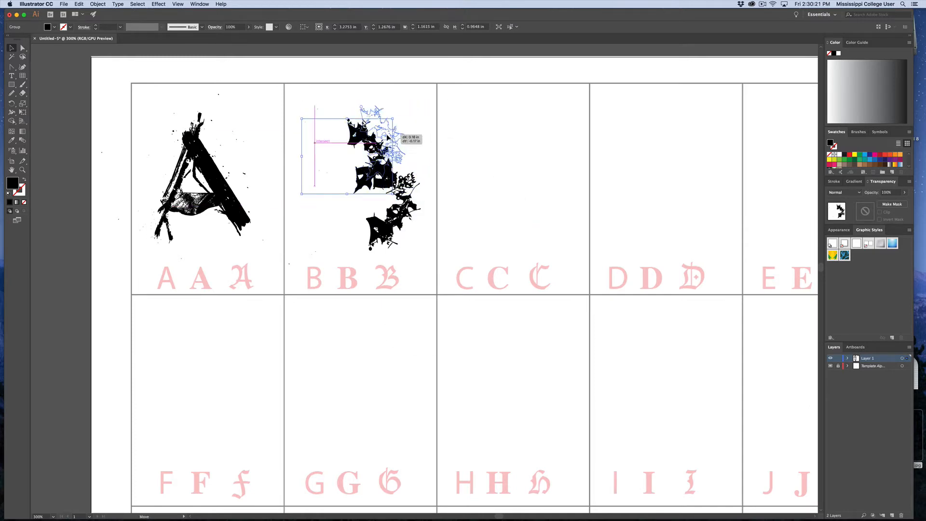
Step: Duplicate the twig bundle tracing into the B cell as the upright stem and fit the bowls against it
key(super+minus)
key(super+minus)
key(super+equal)
drag(99, 410, 562, 171)
drag(484, 246, 367, 222)
key(super+equal)
drag(450, 224, 418, 225)
click(449, 261)
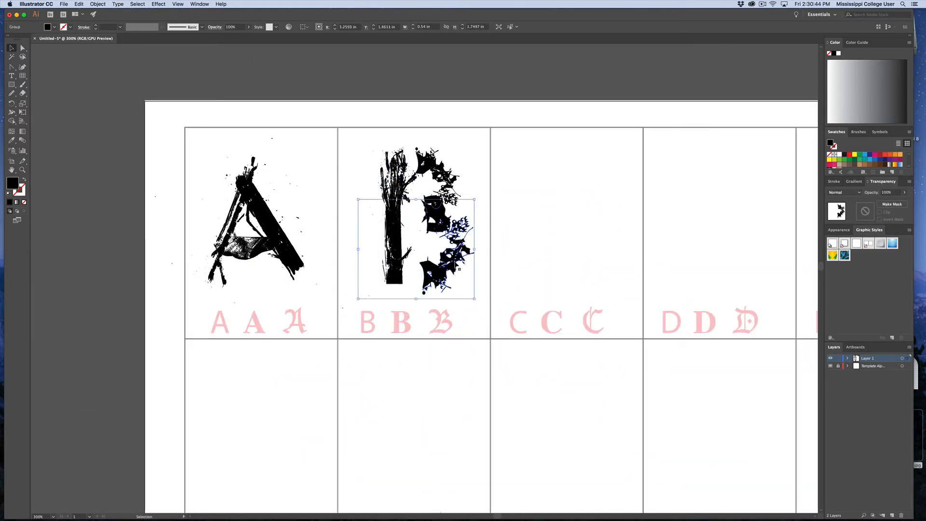
click(431, 162)
drag(381, 184, 360, 184)
Step: Duplicate the zigzag sticks tracing into the C cell and erase the branches not needed for the letter
key(super+minus)
key(super+minus)
drag(248, 114, 675, 217)
key(super+equal)
mouse_move(482, 212)
mouse_down()
mouse_move(92, 221)
mouse_move(601, 194)
mouse_up()
key(super+equal)
key(shift+e)
drag(446, 240, 333, 270)
Step: Arrange and resize the remaining stick pieces within the cell to form the C
key(v)
drag(565, 188, 386, 203)
drag(475, 282, 366, 263)
key(super+minus)
key(super+minus)
click(538, 265)
Step: Duplicate the half-leaf tracing into the D cell, turned upright and sized as the bowl of the D
scroll(539, 266, left, 5)
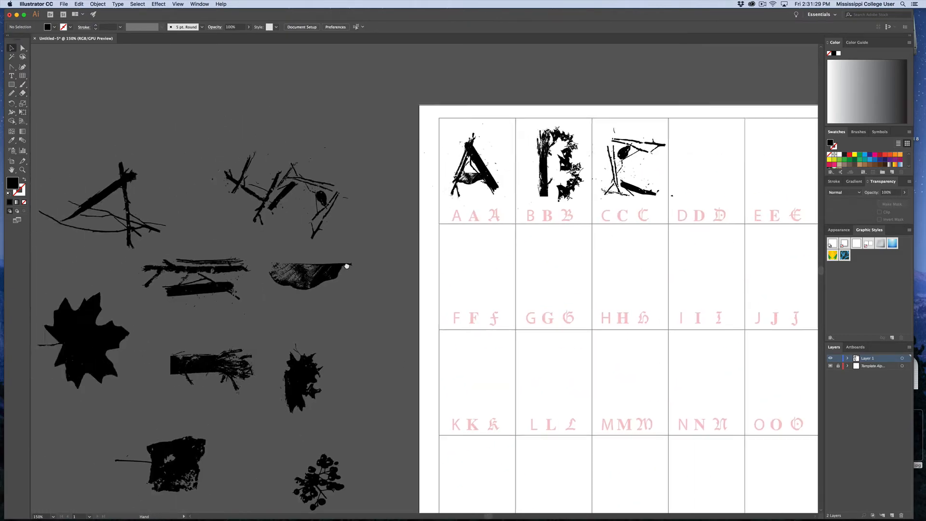
mouse_move(296, 237)
alt+mouse_down()
mouse_move(503, 235)
mouse_move(678, 137)
alt+mouse_up()
key(super+equal)
mouse_move(481, 278)
mouse_down()
mouse_move(439, 277)
mouse_move(398, 241)
mouse_up()
drag(403, 278, 464, 279)
mouse_move(457, 244)
mouse_down()
mouse_move(438, 224)
mouse_move(457, 274)
mouse_up()
Step: Erase the inner part of the half-leaf copy to open up the bowl of the D
click(436, 253)
scroll(436, 253, down, 2)
key(shift+e)
key(v)
Step: Duplicate the crossed-sticks tracing into the D cell as the stem and trim away its surplus branches
scroll(310, 174, left, 8)
alt+drag(93, 213, 714, 213)
scroll(675, 217, right, 10)
drag(104, 227, 226, 210)
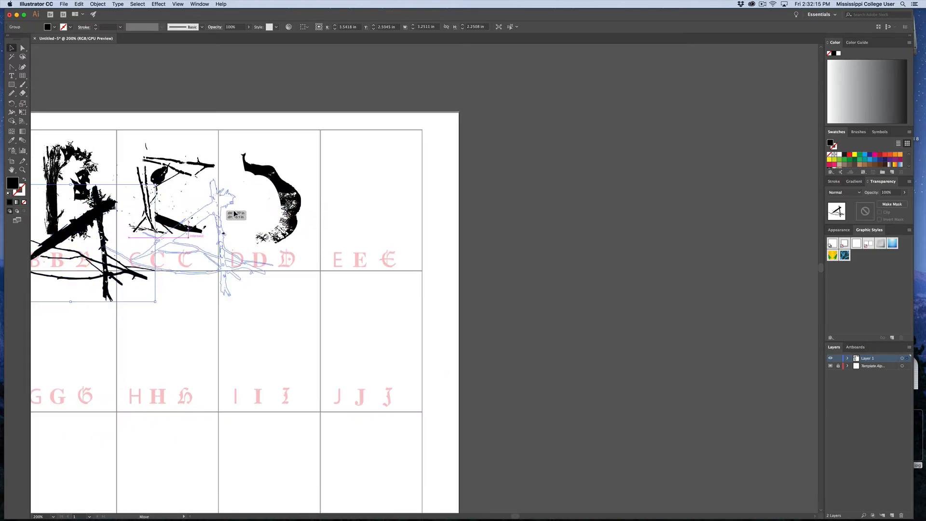
drag(333, 170, 328, 243)
key(shift+e)
Step: Duplicate the horizontal sticks and the twig bundle tracings into the E column
key(super+minus)
scroll(482, 174, left, 8)
alt+drag(193, 251, 787, 141)
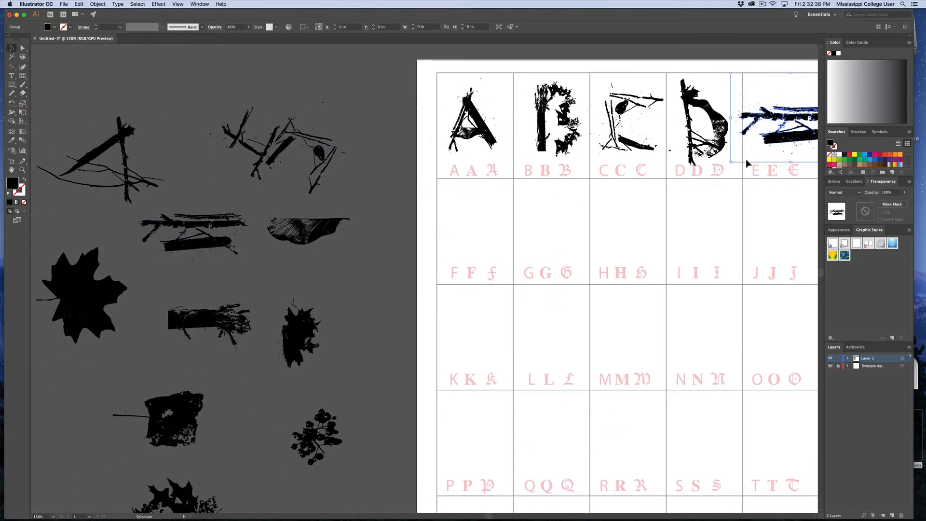
alt+drag(193, 319, 753, 215)
key(super+equal)
Step: Shrink and position the horizontal sticks as the top arm and the twig bundle as the bottom arm of the E
click(456, 171)
shift+drag(530, 205, 471, 159)
drag(420, 144, 436, 134)
drag(424, 273, 450, 175)
shift+drag(504, 151, 444, 188)
Step: Duplicate the half-leaf tracing into the E cell and scale it down as the middle arm
key(super+minus)
scroll(444, 188, left, 10)
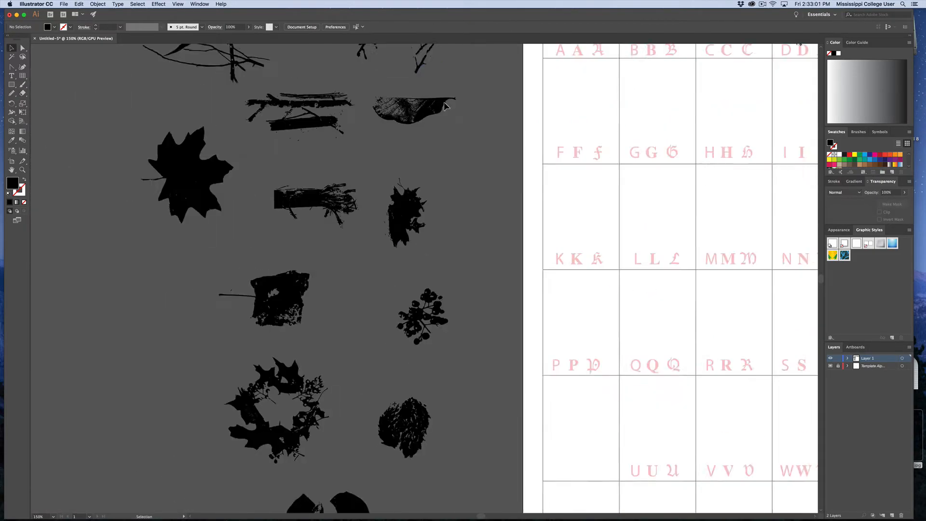
click(217, 174)
scroll(204, 124, up, 5)
alt+drag(191, 244, 675, 140)
shift+drag(721, 126, 652, 142)
Step: Duplicate the zigzag sticks tracing below the E and erase everything except the branches for its stem
alt+drag(182, 171, 720, 235)
key(super+equal)
key(super+equal)
key(shift+e)
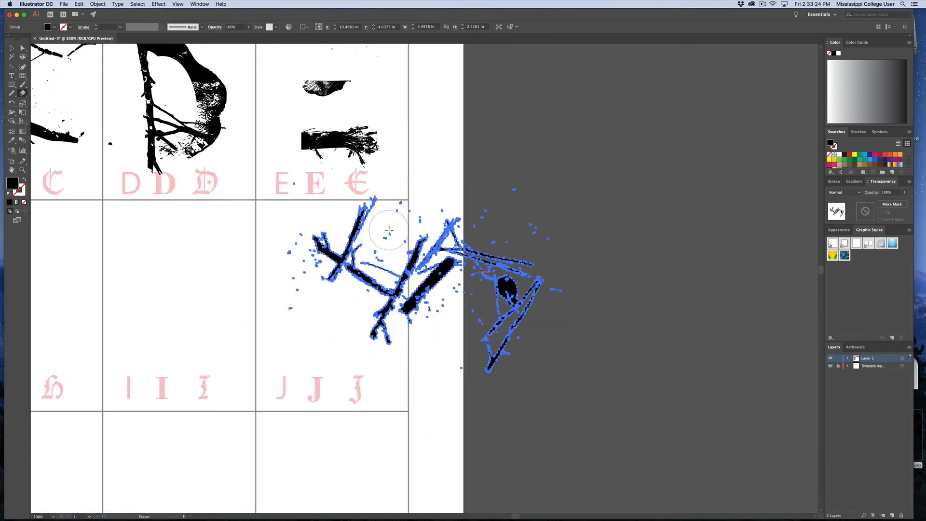
mouse_move(387, 232)
mouse_down()
mouse_move(547, 199)
mouse_move(546, 212)
mouse_up()
Step: Fit the remaining branches upright as the stem of the E and add a slightly offset copy beside them
scroll(547, 231, up, 6)
key(v)
drag(609, 458, 399, 219)
drag(436, 191, 396, 170)
shift+drag(397, 172, 395, 155)
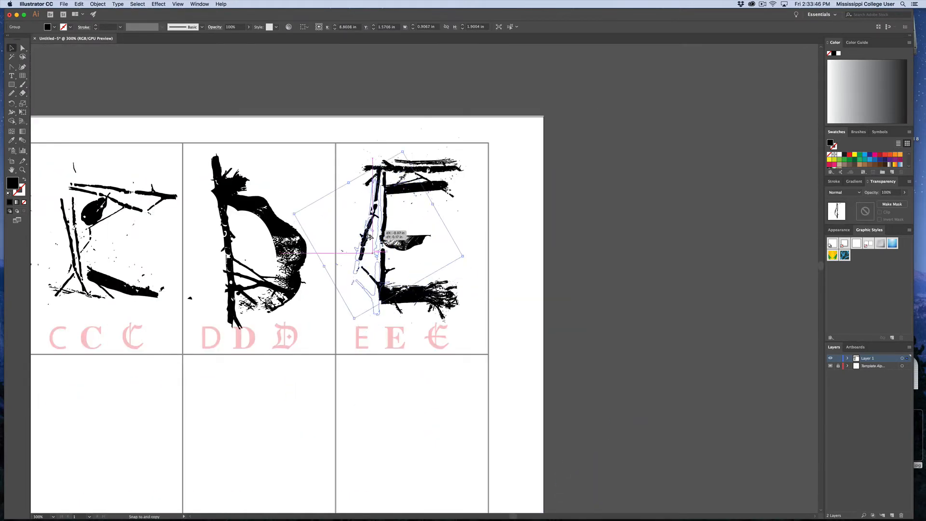
alt+drag(381, 208, 373, 207)
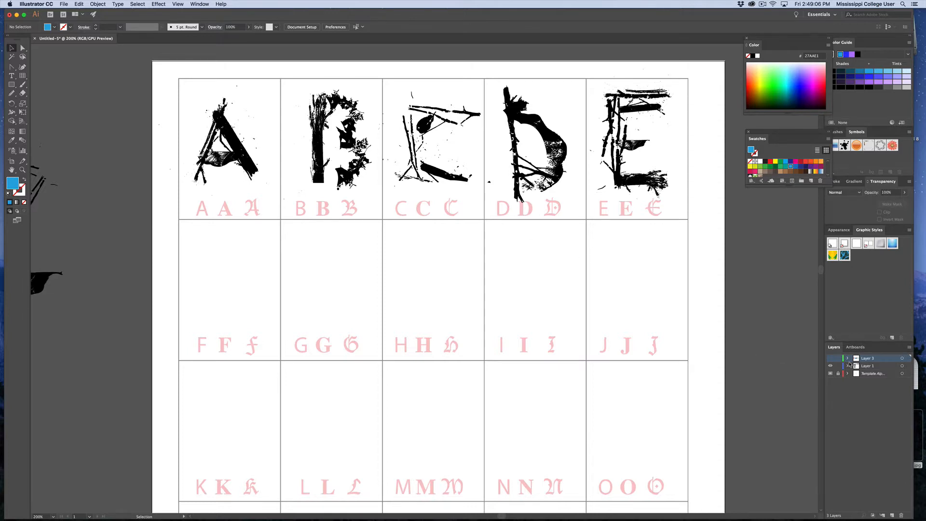
Step: Show Layer 3 with the letters F to J
click(831, 365)
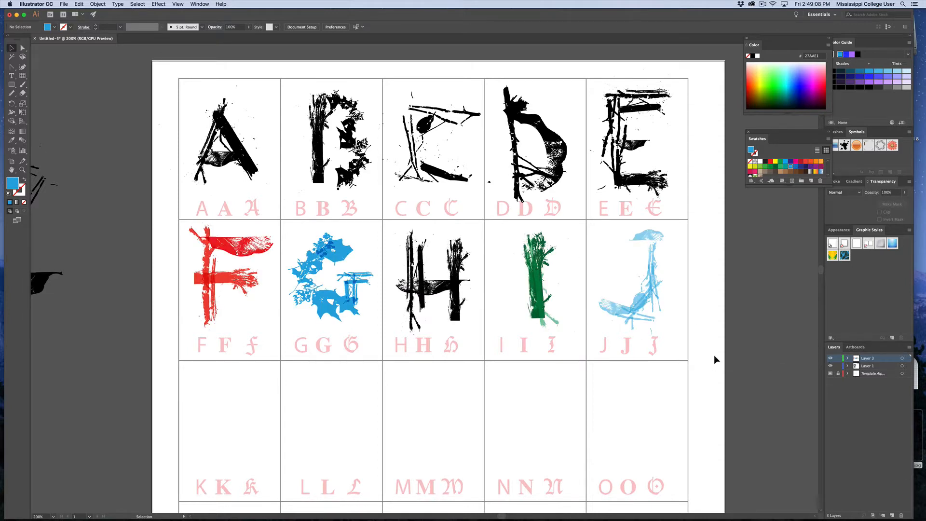
drag(603, 355, 604, 331)
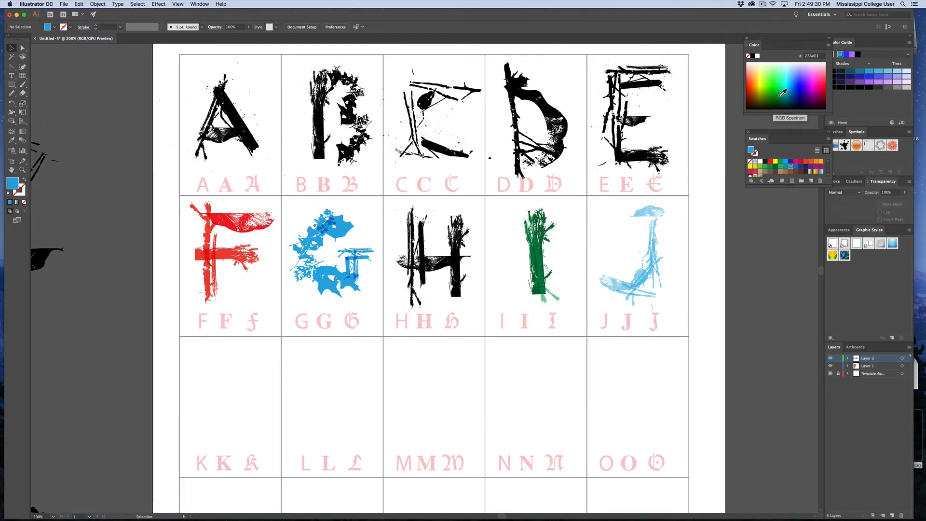
Step: Detach the Transparency panel so it floats beside the artwork
click(198, 4)
click(197, 4)
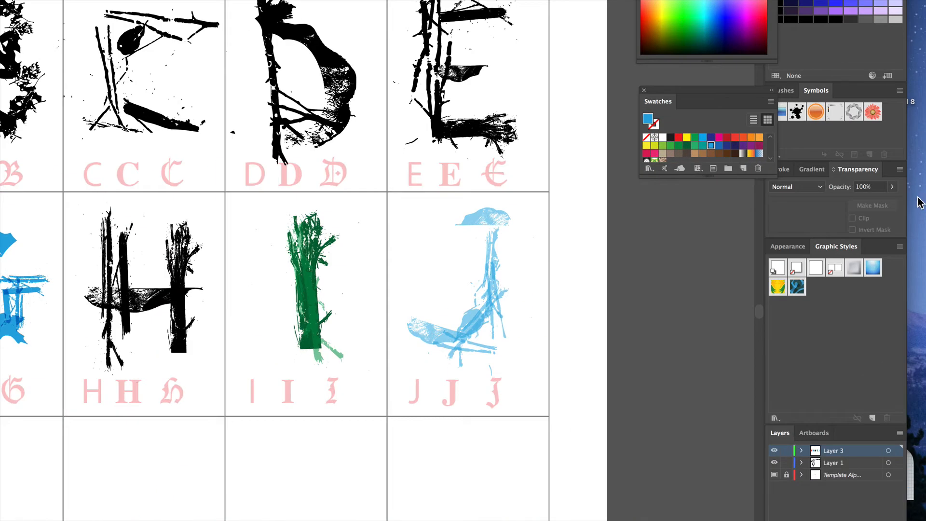
drag(858, 168, 567, 223)
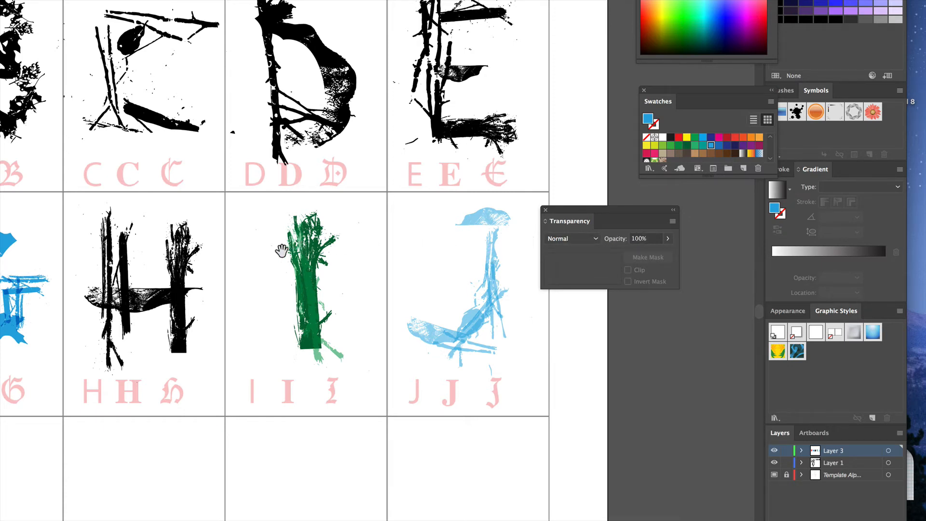
scroll(449, 244, left, 10)
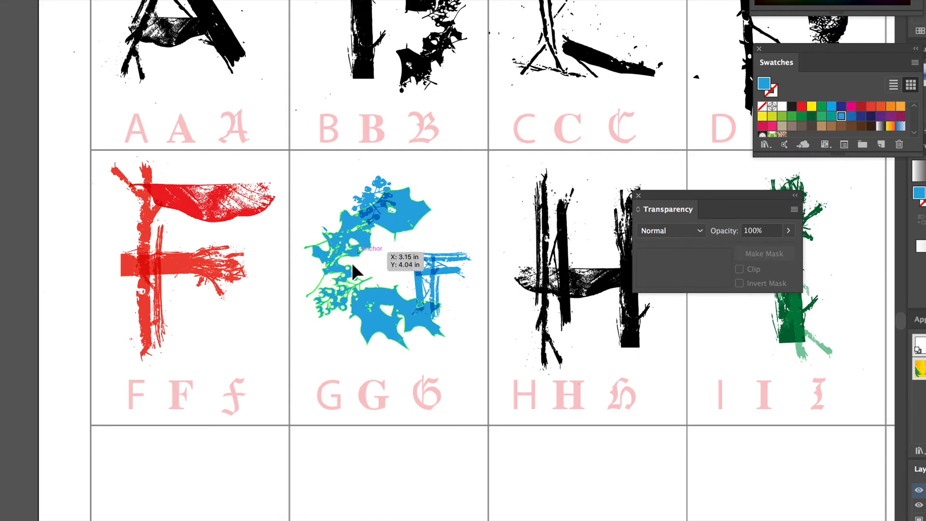
Step: Fill the H's left sticks with light green, its right twig bundle with medium green and its half-leaf crossbar with dark green
drag(410, 267, 221, 268)
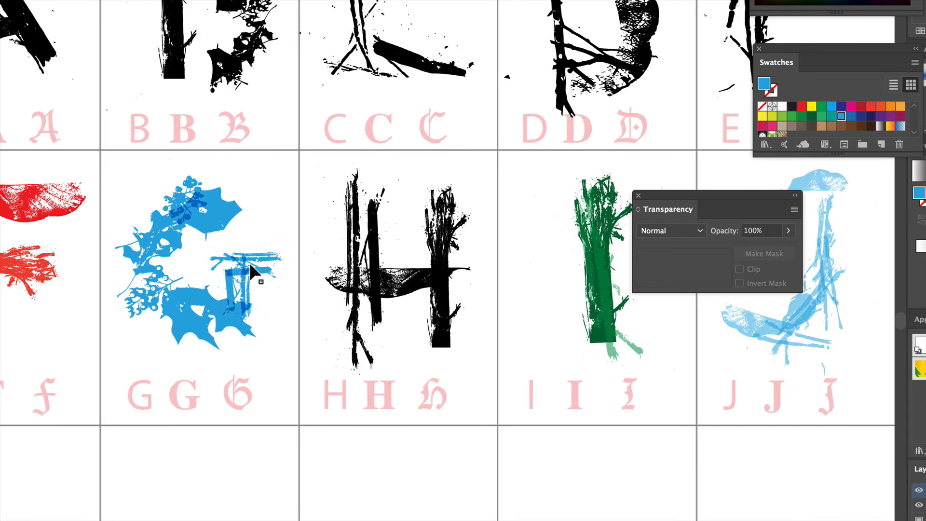
click(357, 266)
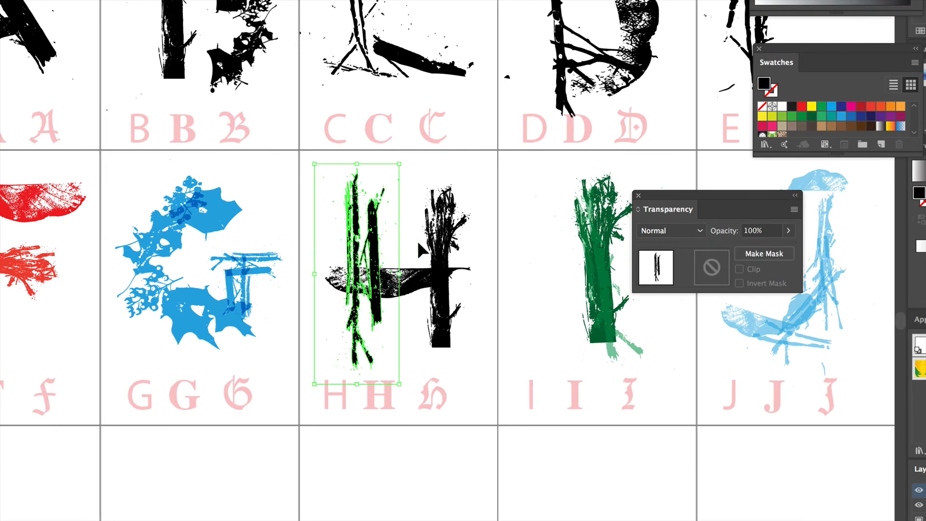
click(782, 117)
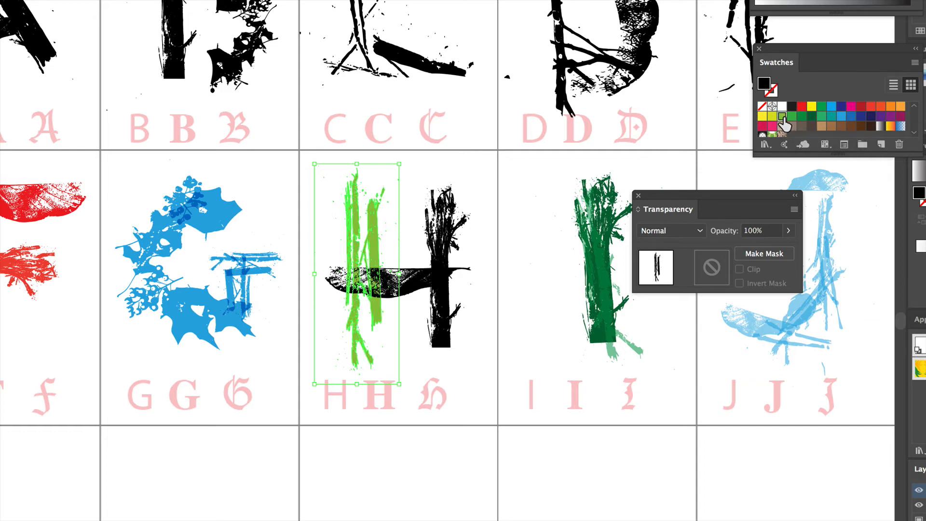
click(468, 231)
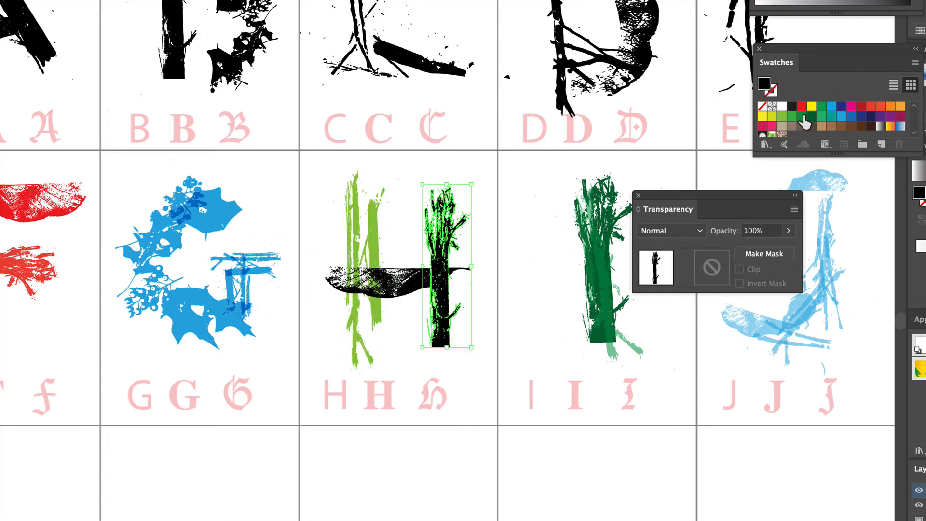
click(802, 116)
click(421, 285)
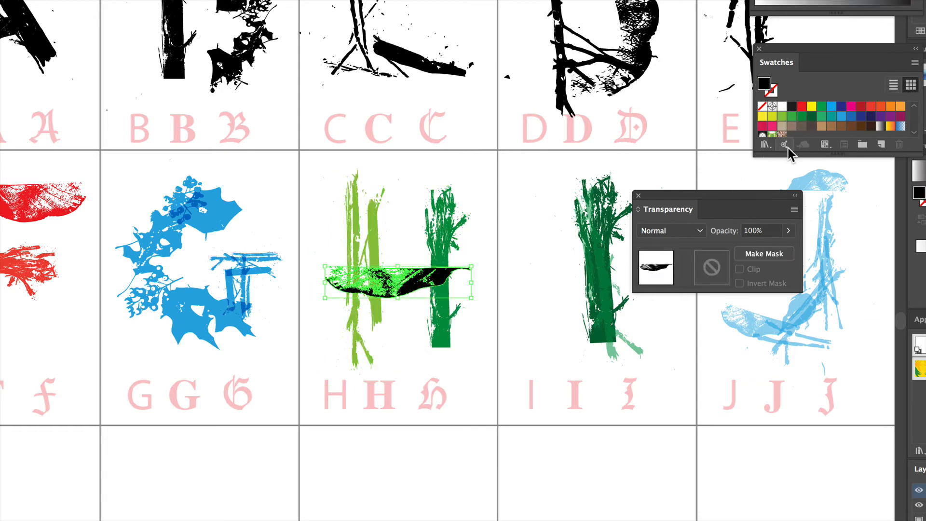
click(811, 116)
click(526, 257)
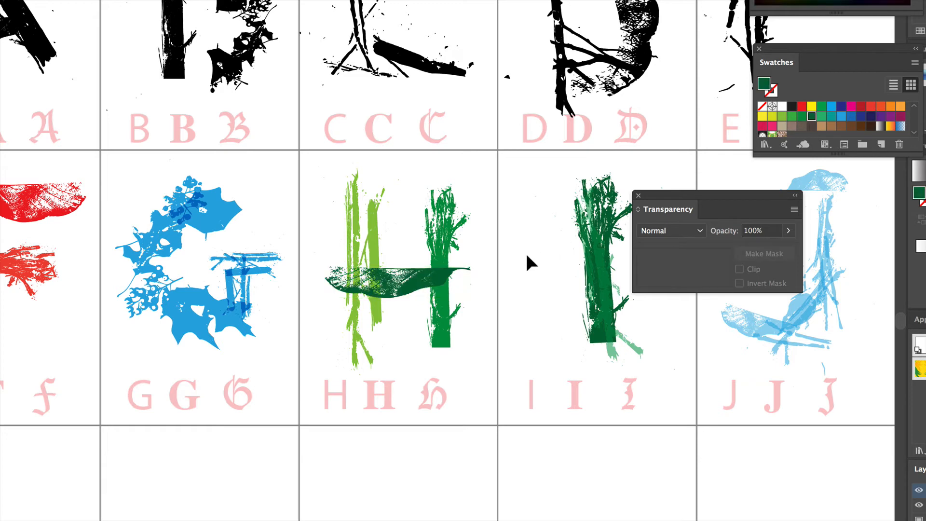
Step: Set the opacity of the H's half-leaf crossbar to 50%
click(413, 291)
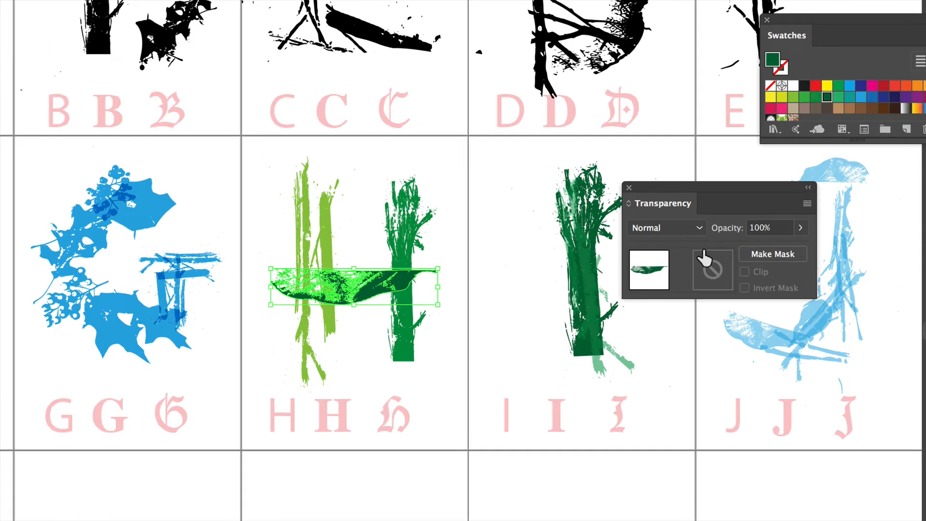
click(803, 230)
click(770, 231)
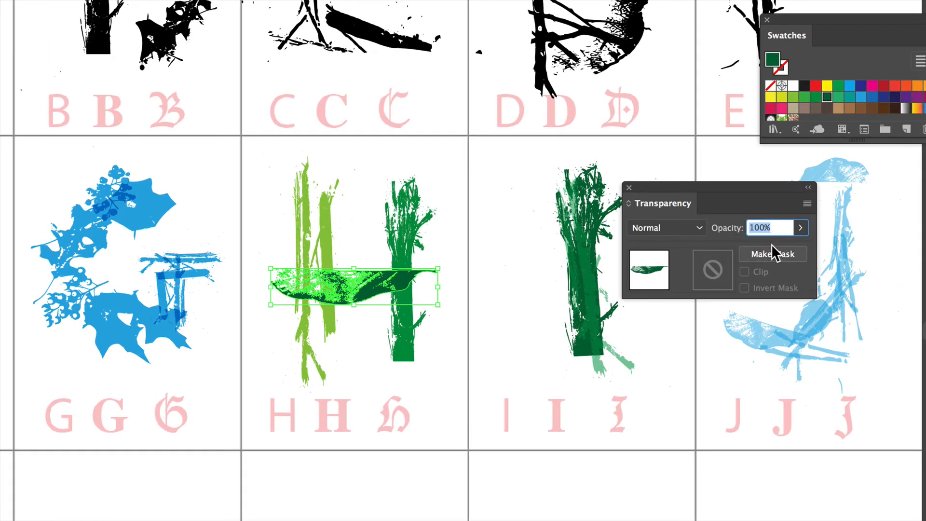
text(50)
key(Return)
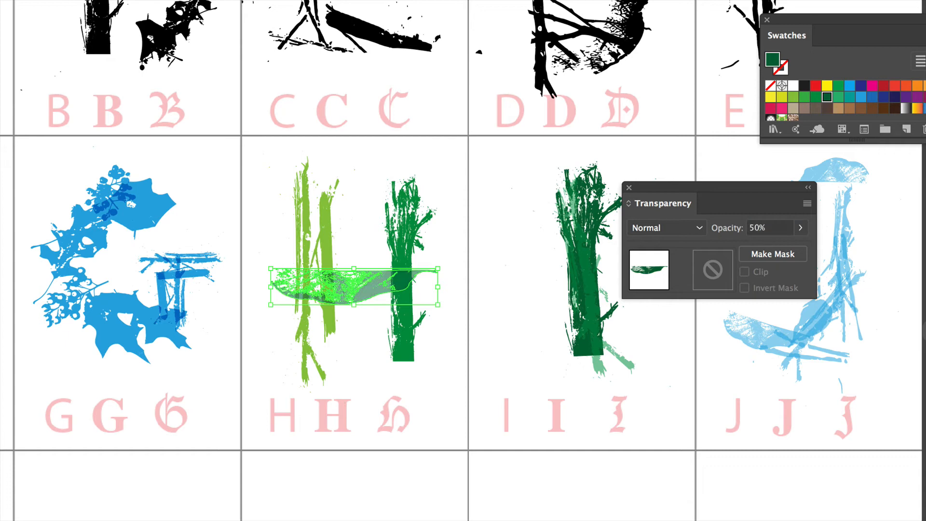
click(487, 330)
Step: Set the opacity of the H's right twig bundle to 60%
click(419, 251)
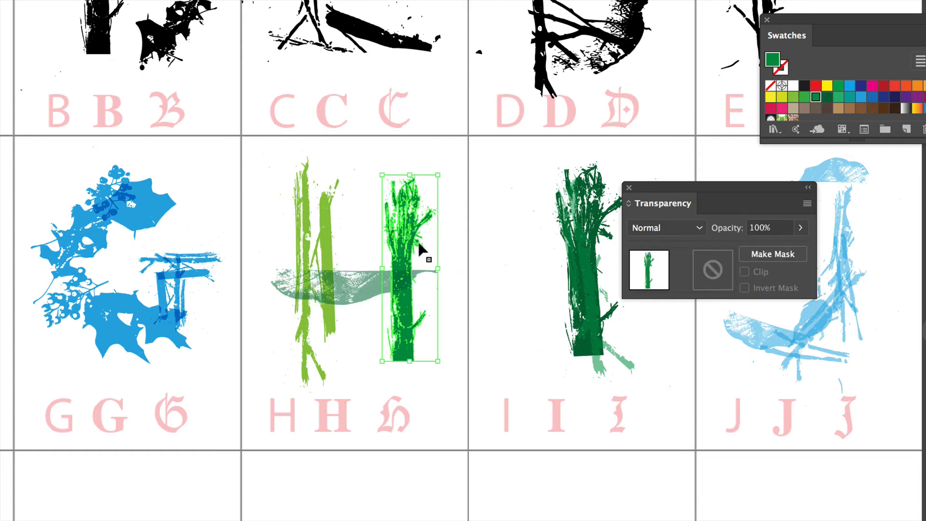
click(767, 228)
text(60)
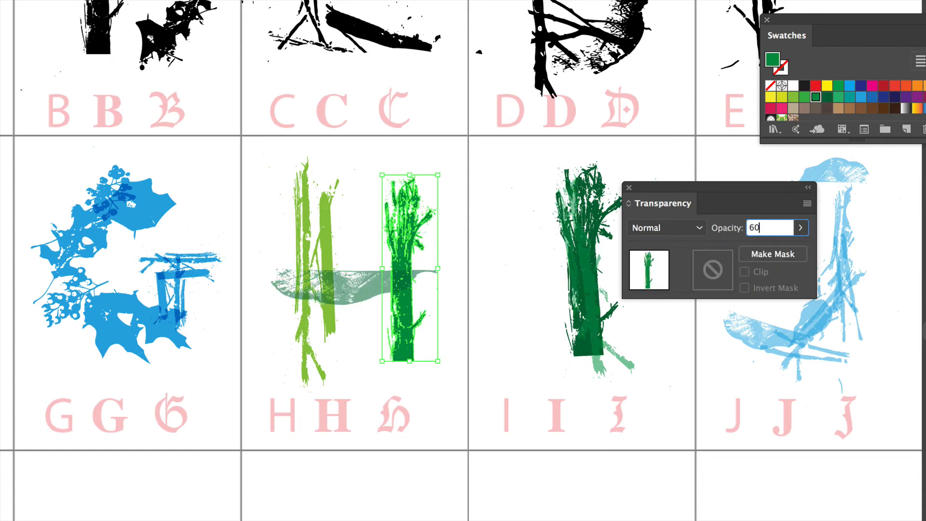
key(Return)
Step: Set the opacity of the H's light green left sticks to 80% and deselect them
click(331, 259)
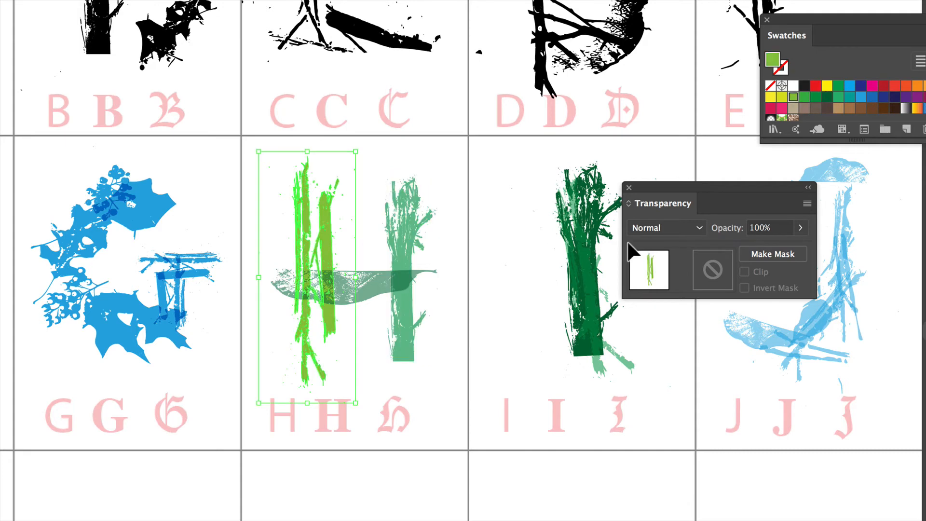
click(769, 228)
text(80)
key(Return)
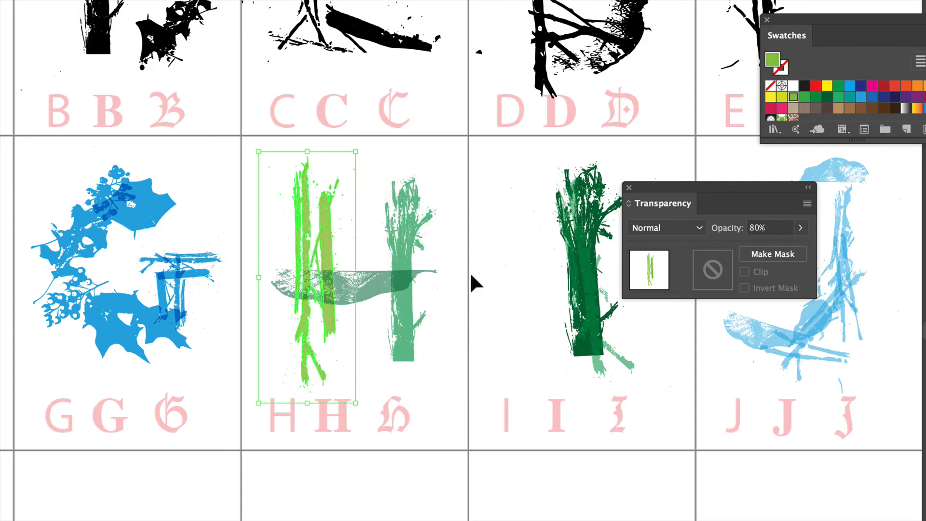
click(433, 301)
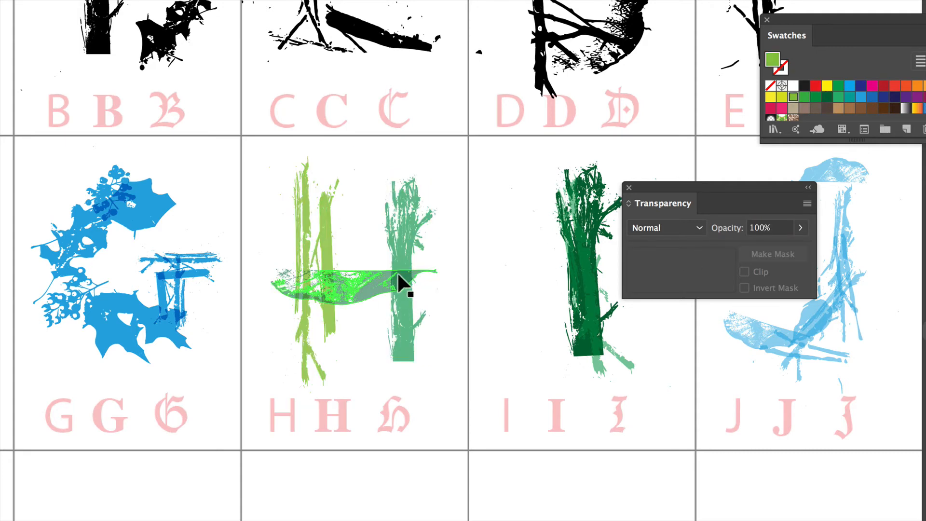
click(335, 250)
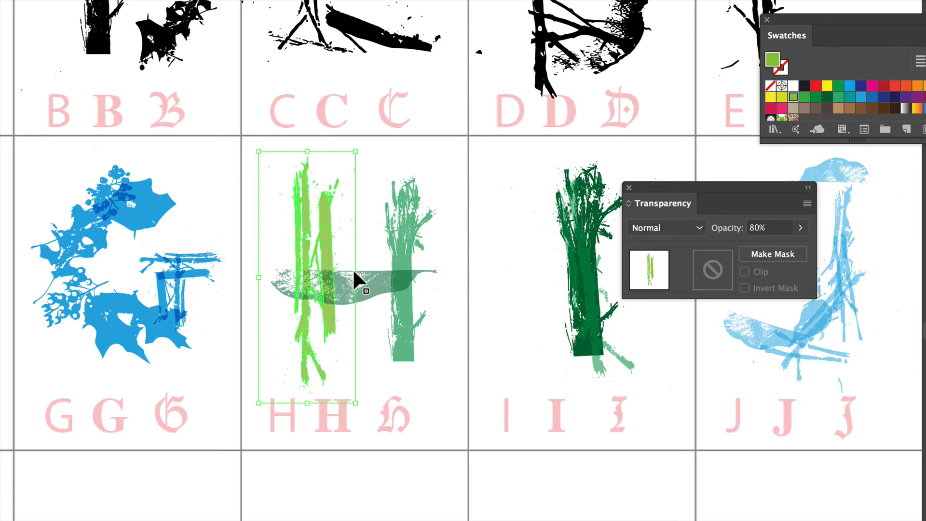
click(363, 250)
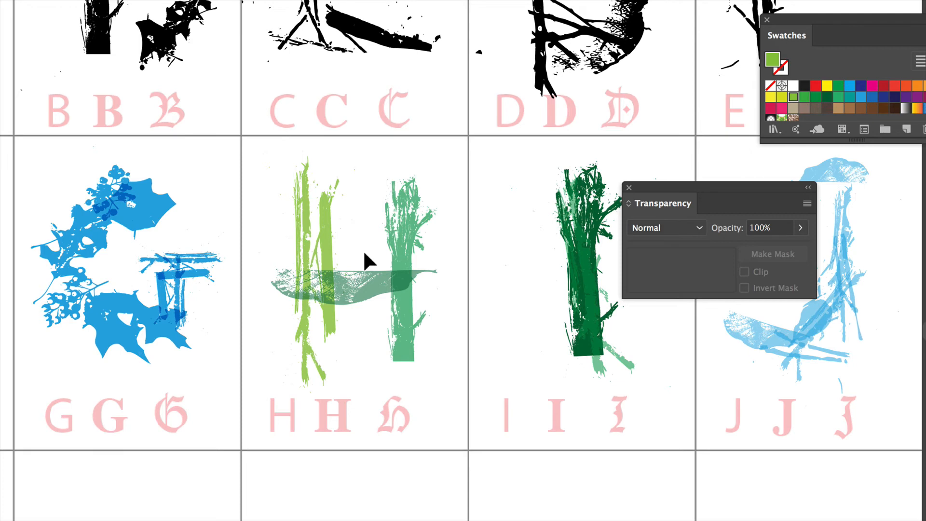
Step: Set the H's half-leaf crossbar to the Multiply blend mode at 100% opacity
click(338, 274)
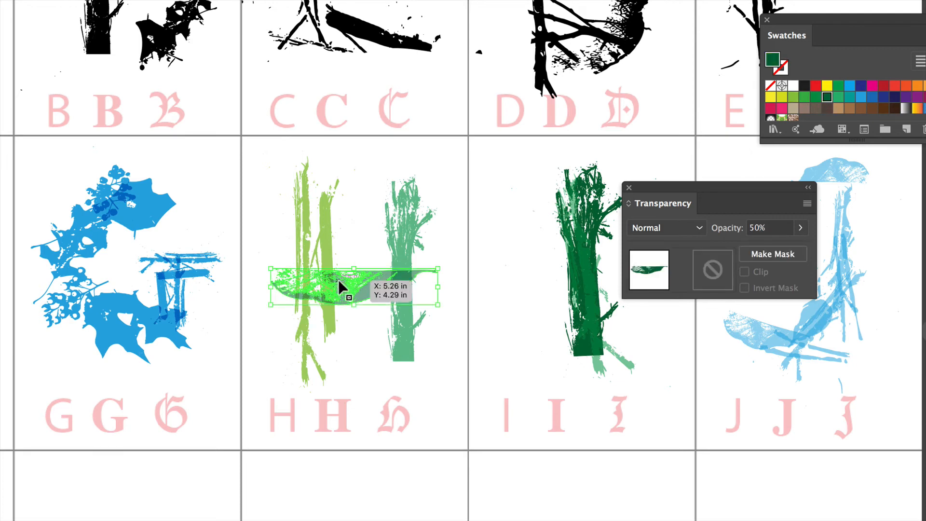
click(652, 229)
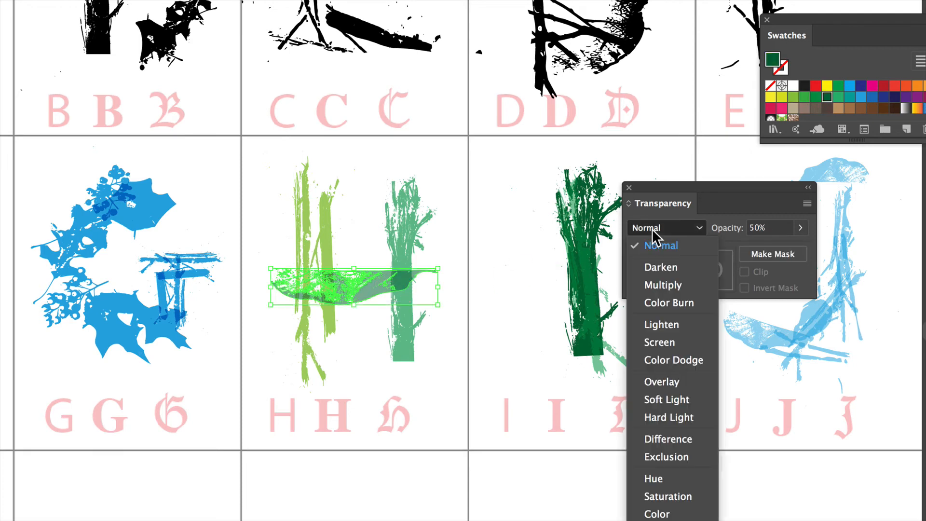
click(661, 283)
click(459, 299)
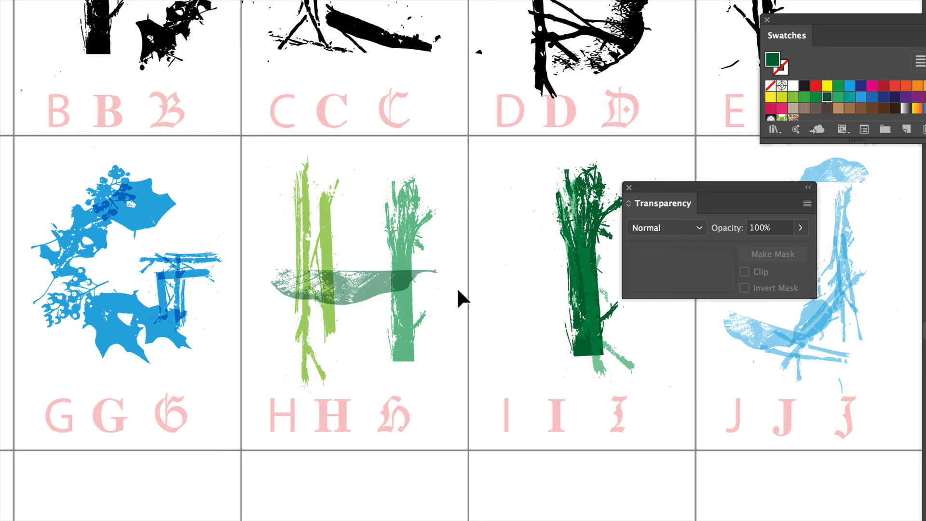
click(389, 287)
double_click(782, 228)
text(100)
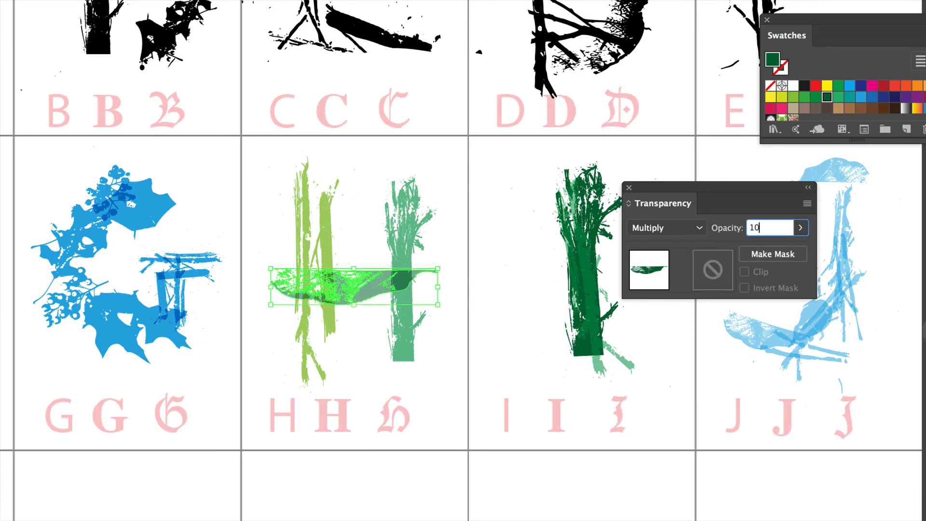
key(Return)
click(461, 251)
click(314, 248)
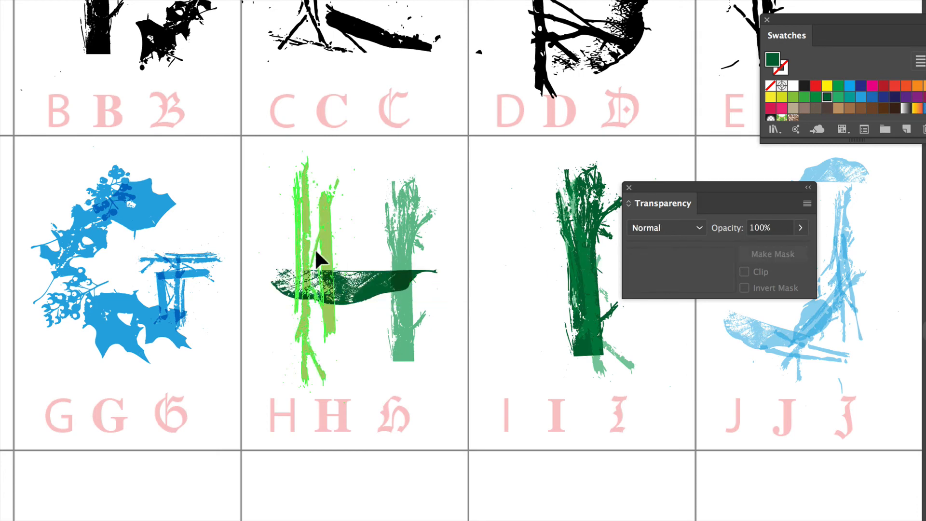
click(665, 227)
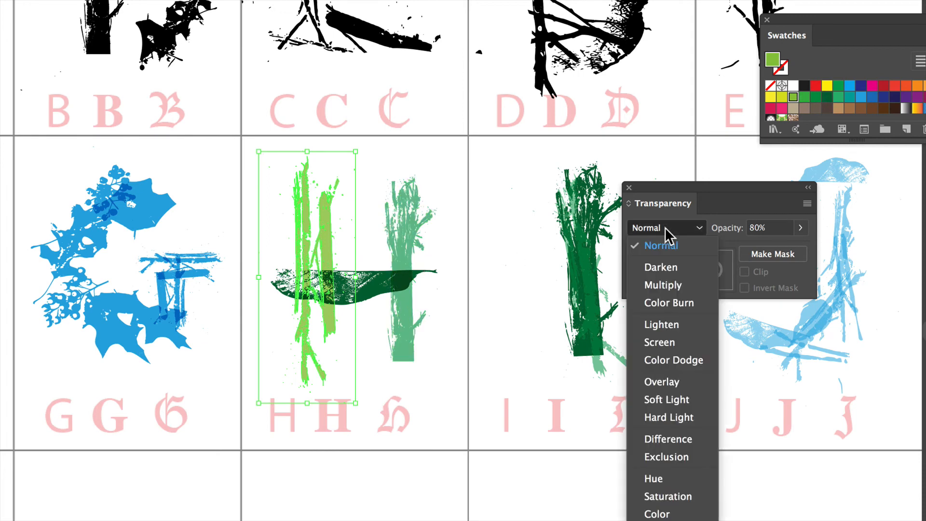
click(499, 228)
Step: Try the Color Dodge and Overlay blend modes on the H's right twig bundle
click(417, 238)
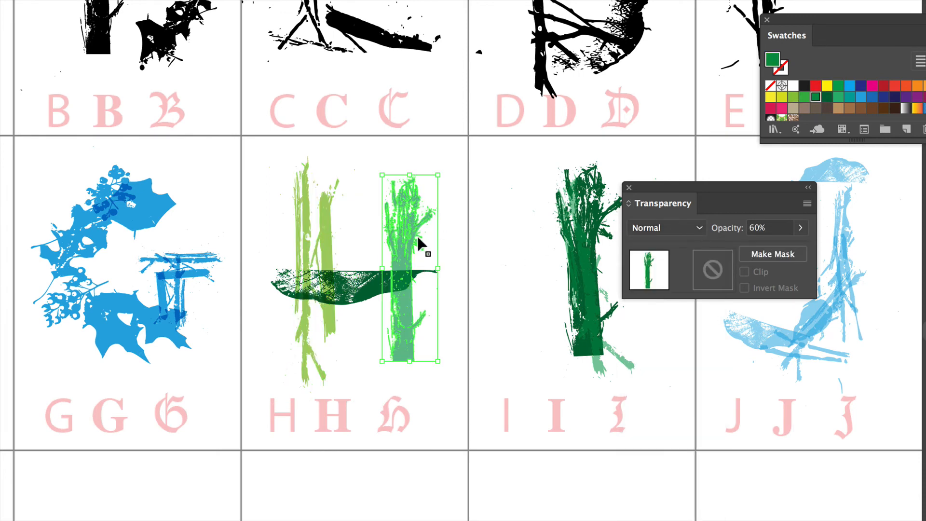
click(645, 235)
click(657, 361)
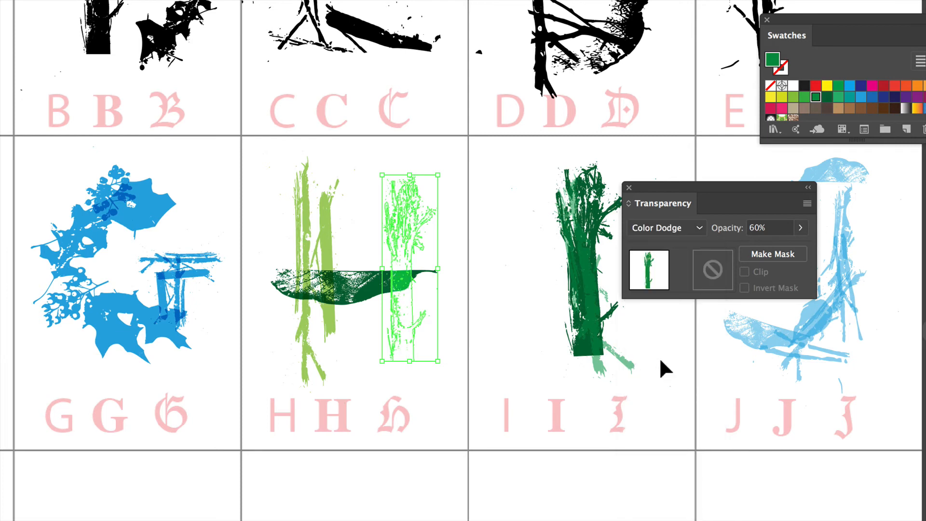
click(695, 230)
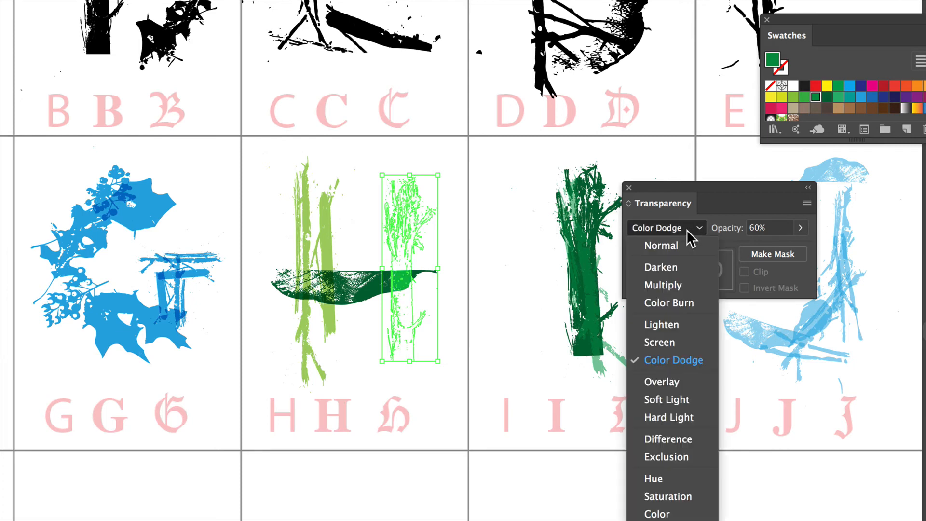
click(673, 376)
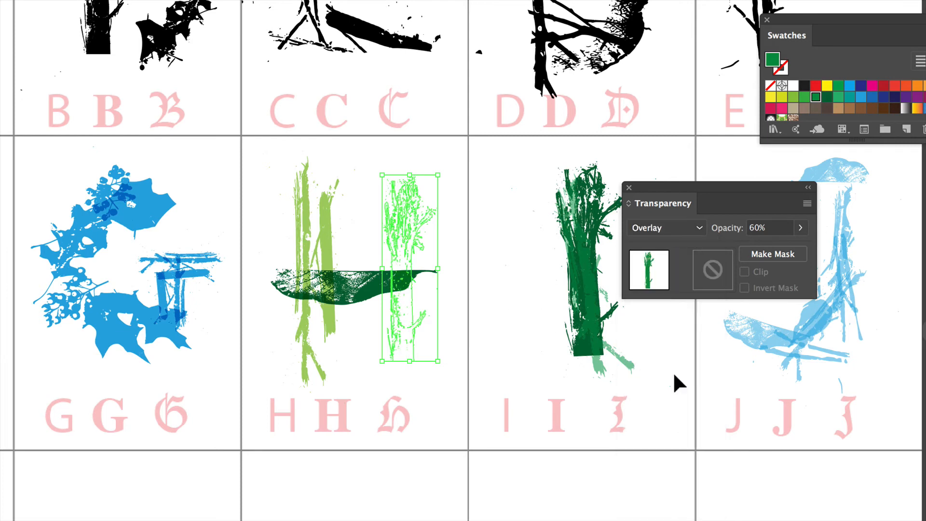
Step: Set the blend mode of the H's right twig bundle to Darken and deselect it
click(691, 229)
click(680, 274)
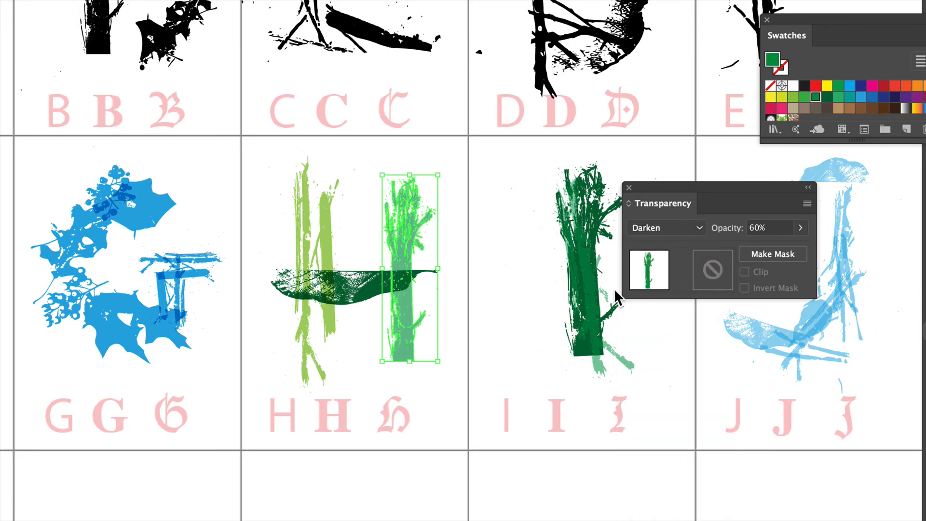
click(469, 291)
Step: Delete the locked AlphabetTemplate.jpg template layer together with its artwork, leaving only the letter artwork
key(space)
drag(487, 290, 81, 290)
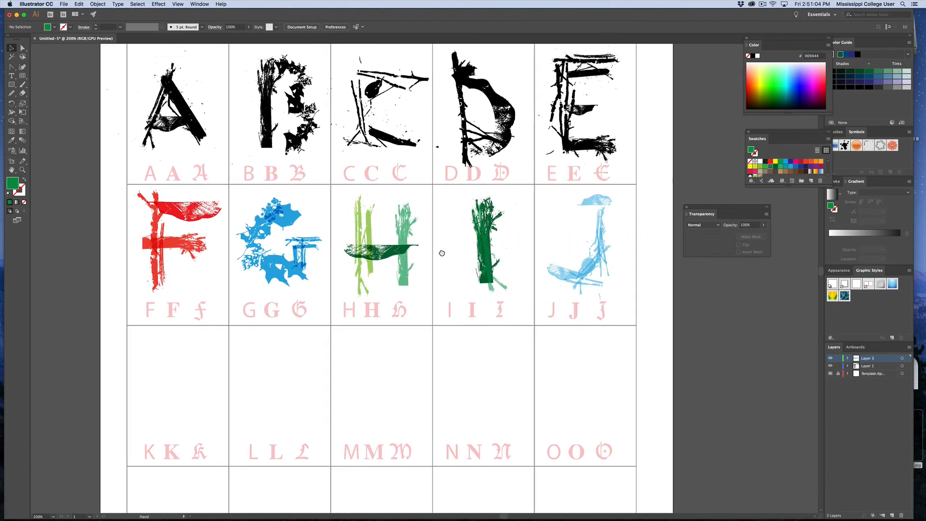
drag(442, 253, 434, 261)
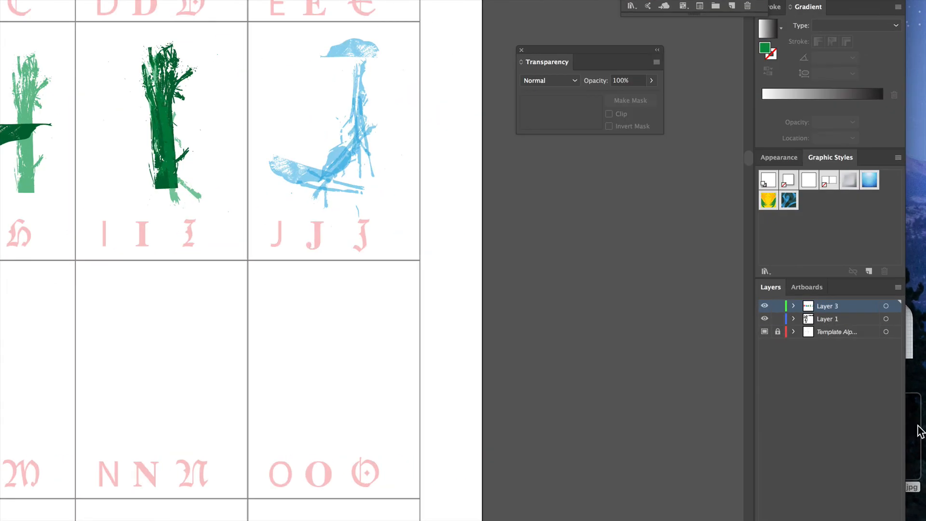
click(831, 333)
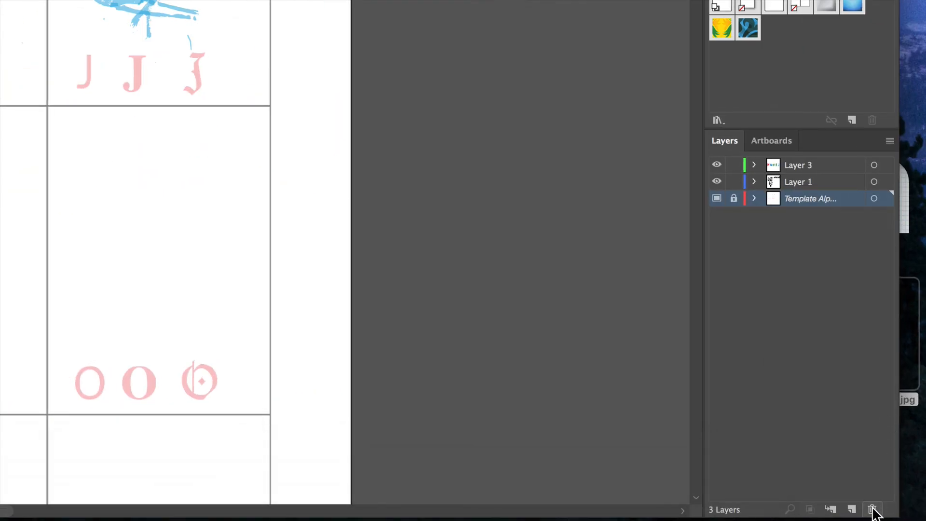
click(872, 509)
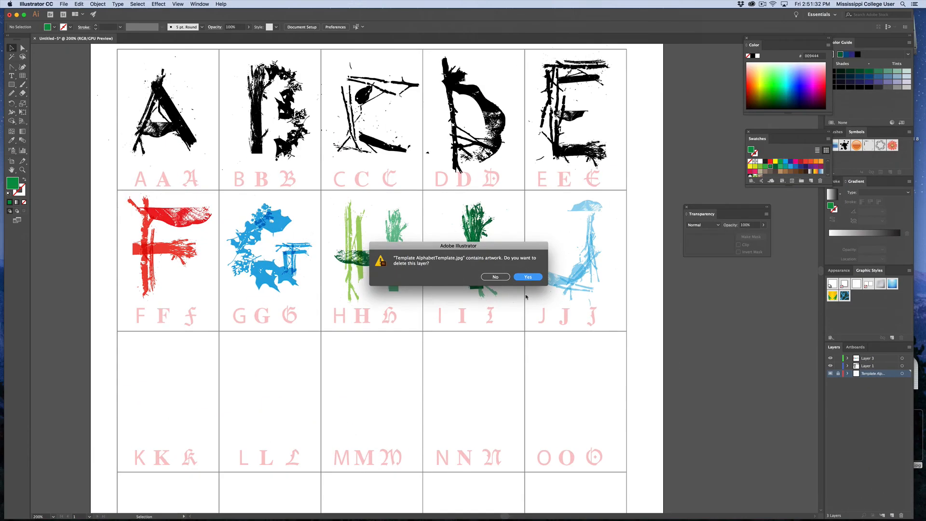
click(530, 277)
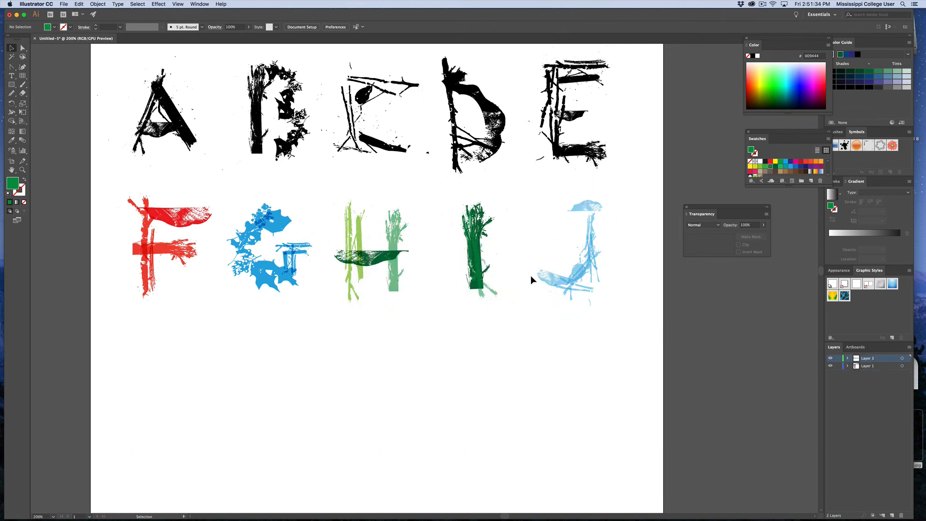
key(super+1)
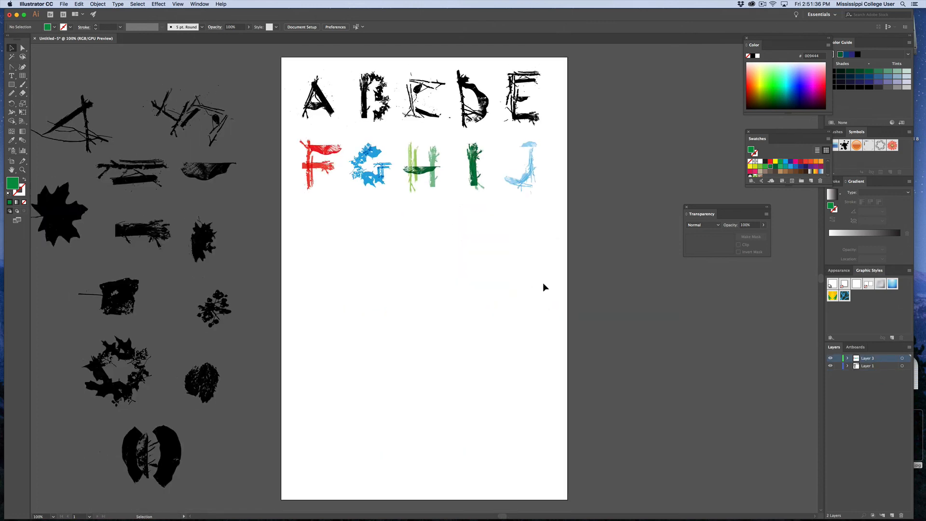